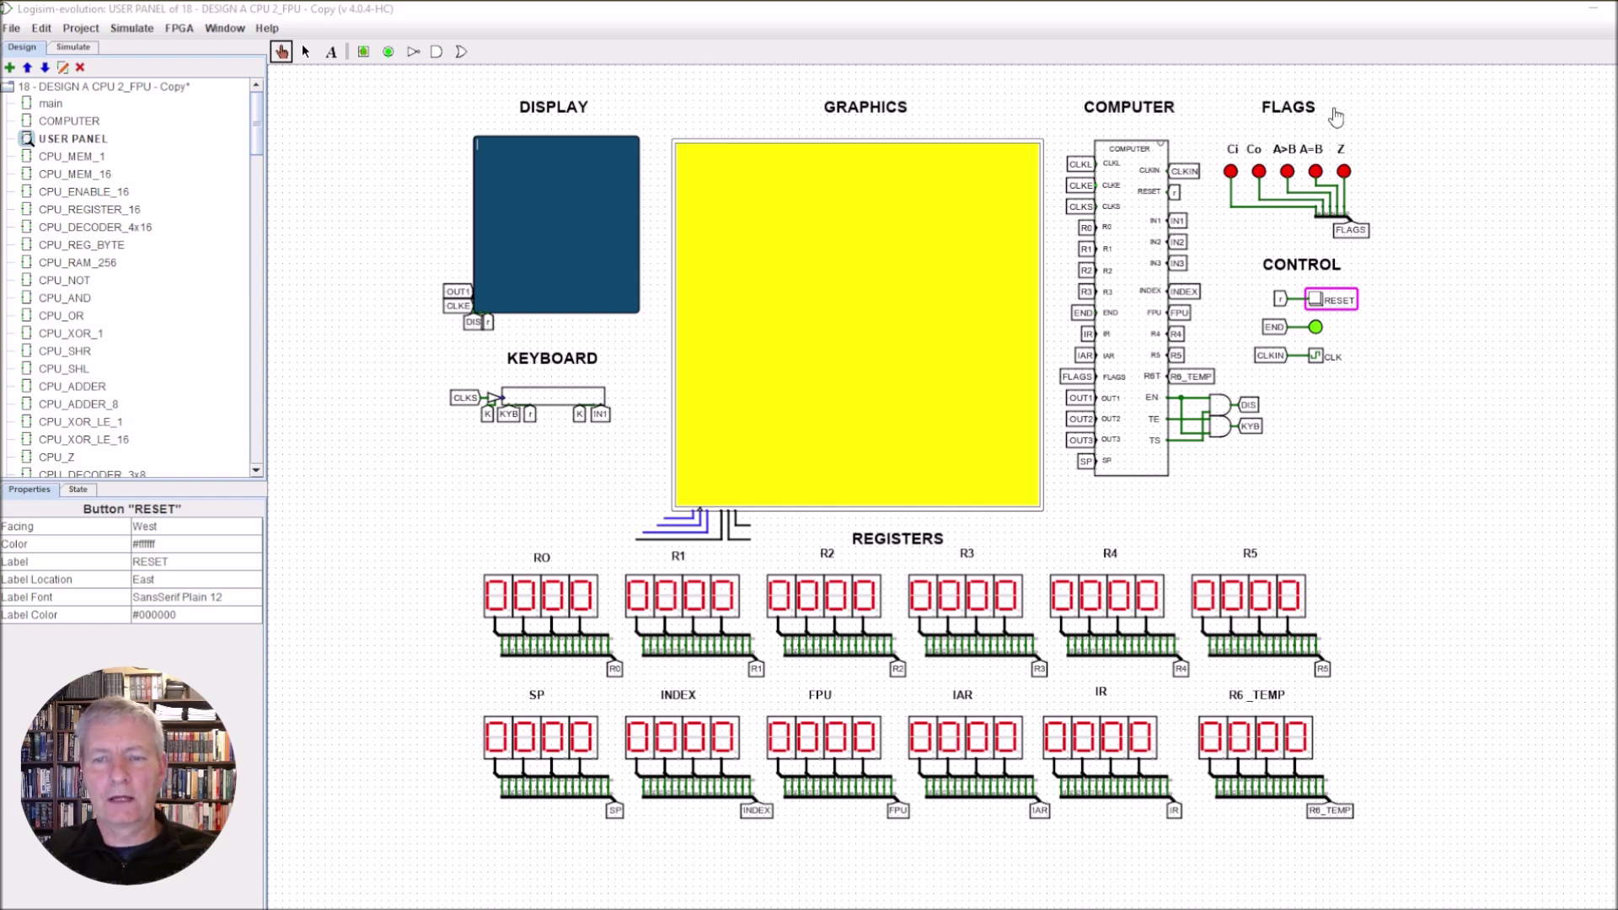
# Step: Toggle the CLK clock in the USER PANEL's CONTROL area once with the poke tool
pyautogui.click(1314, 357)
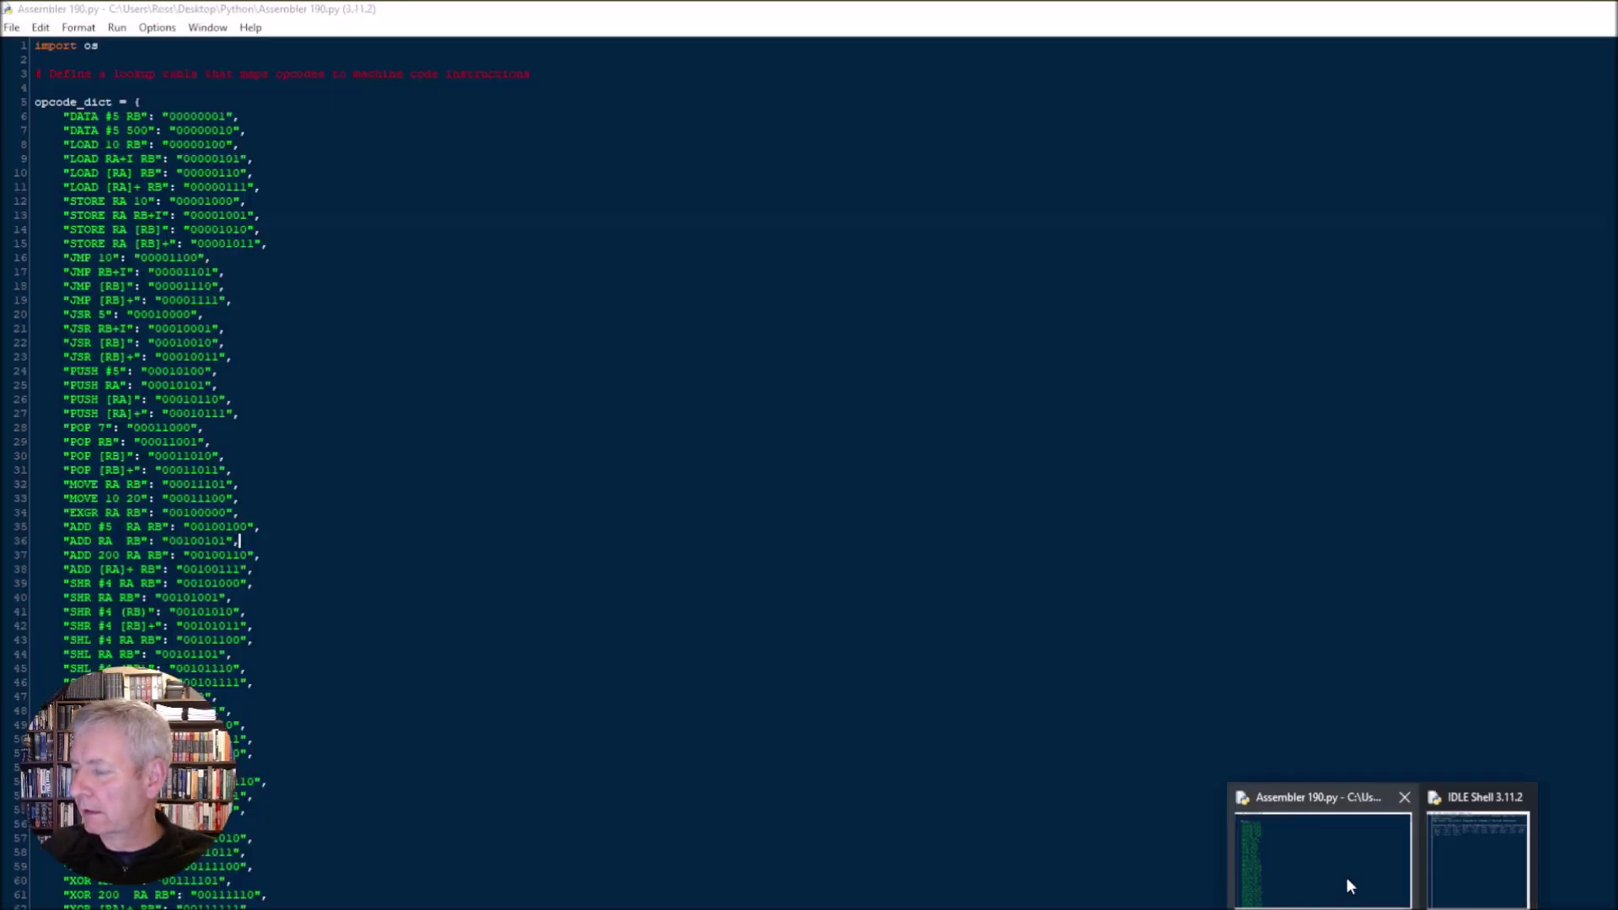
pyautogui.click(1347, 878)
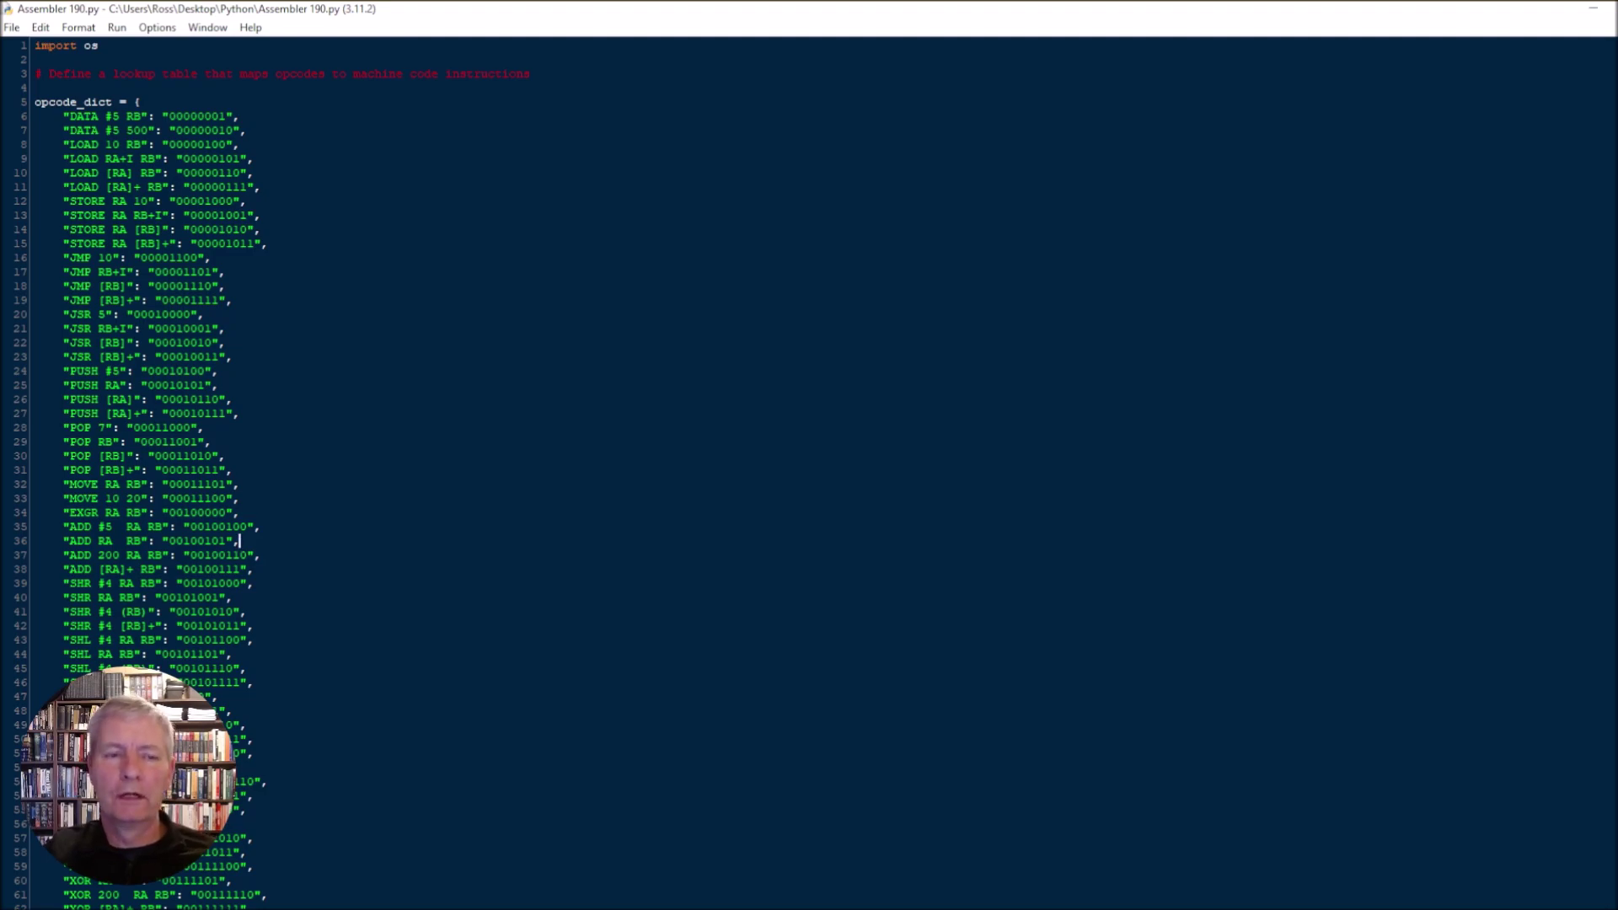
pyautogui.scroll(-20, 809, 472)
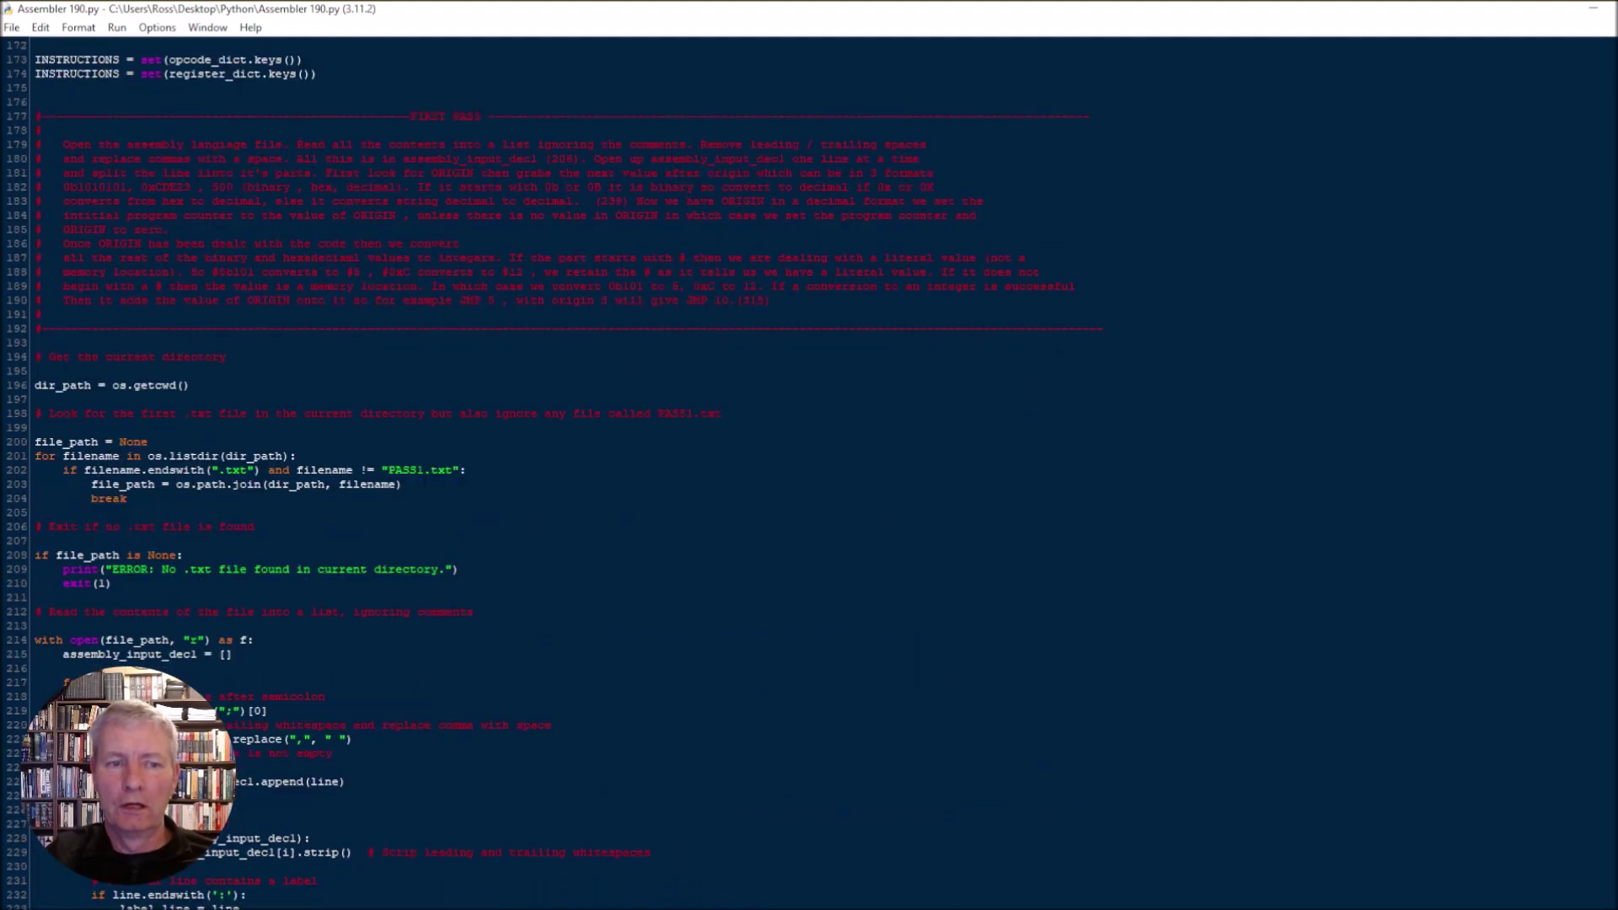
pyautogui.scroll(-20, 809, 472)
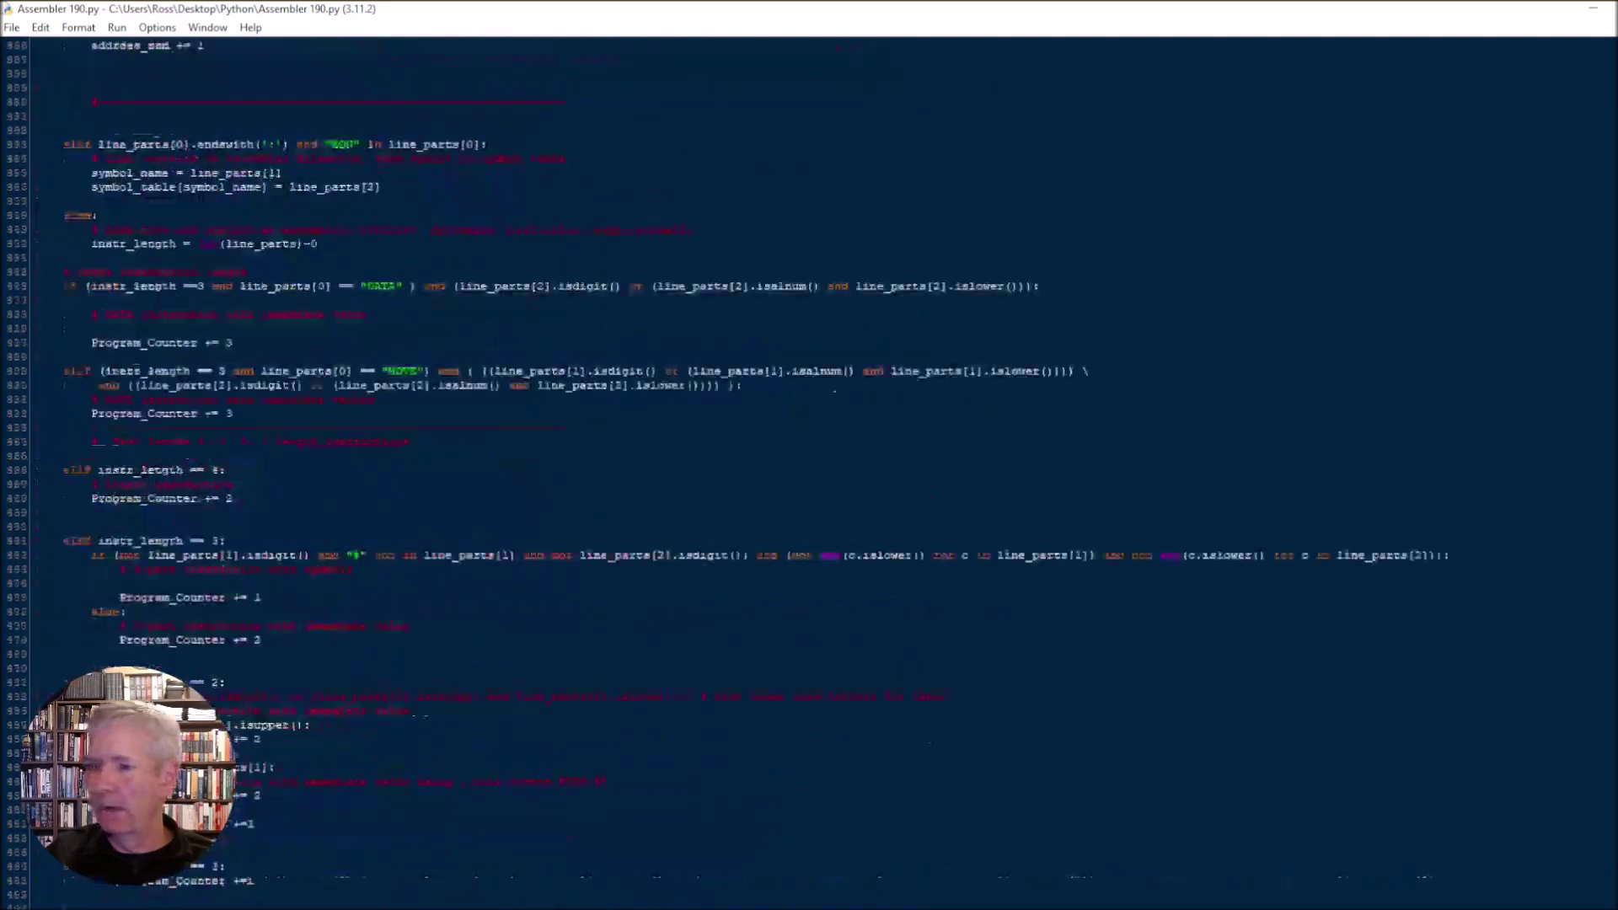
pyautogui.scroll(-20, 809, 472)
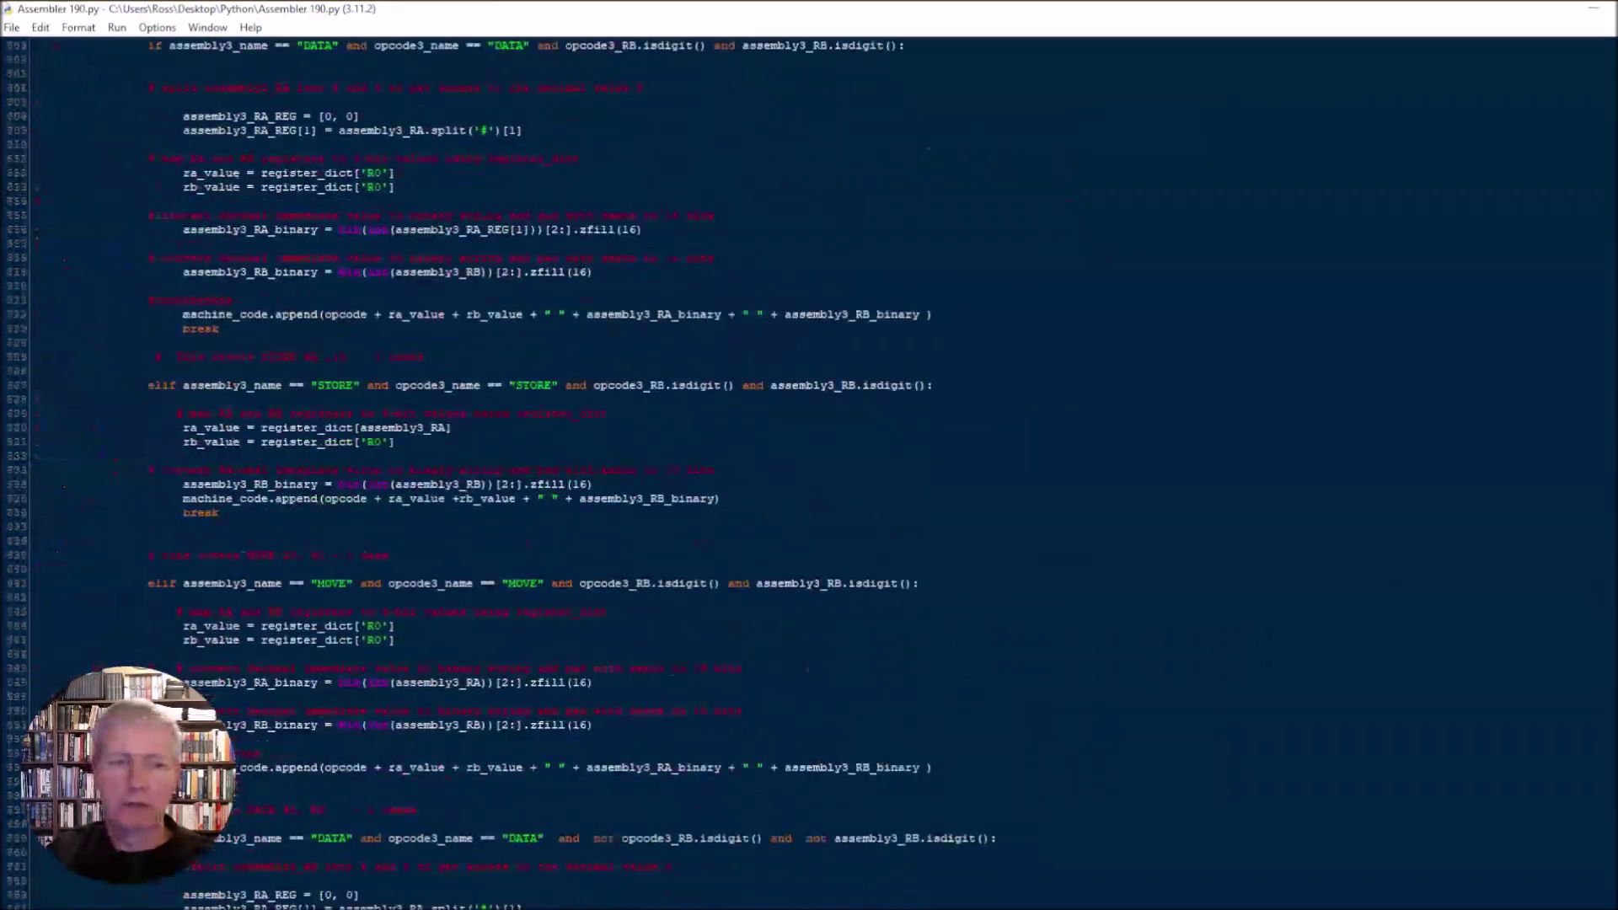
pyautogui.scroll(-20, 809, 472)
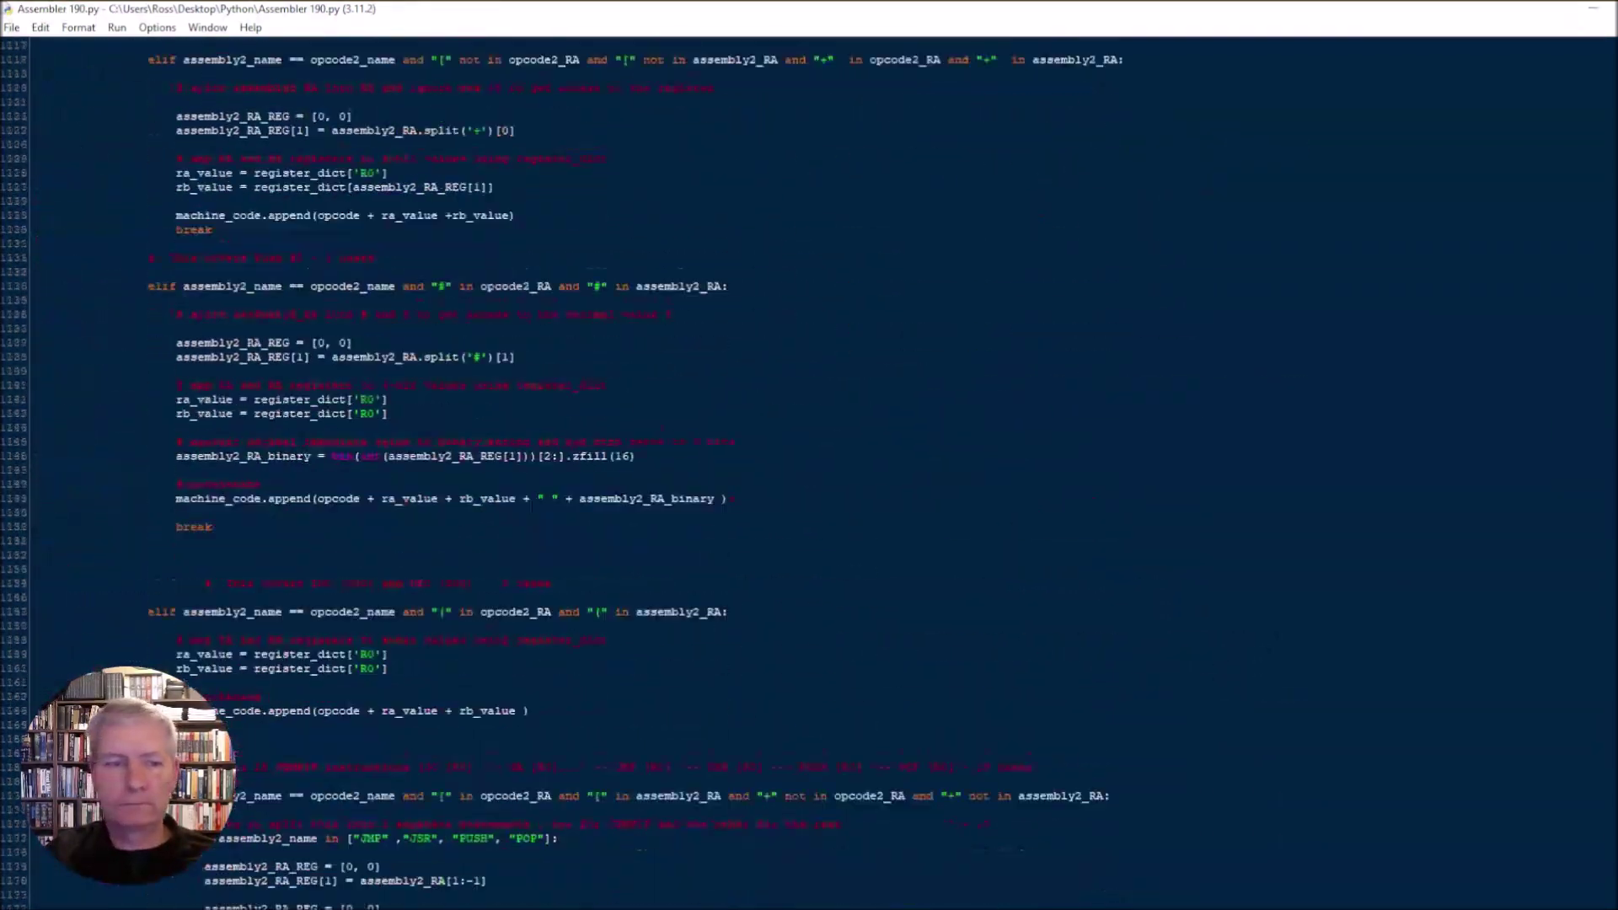
pyautogui.scroll(20, 810, 472)
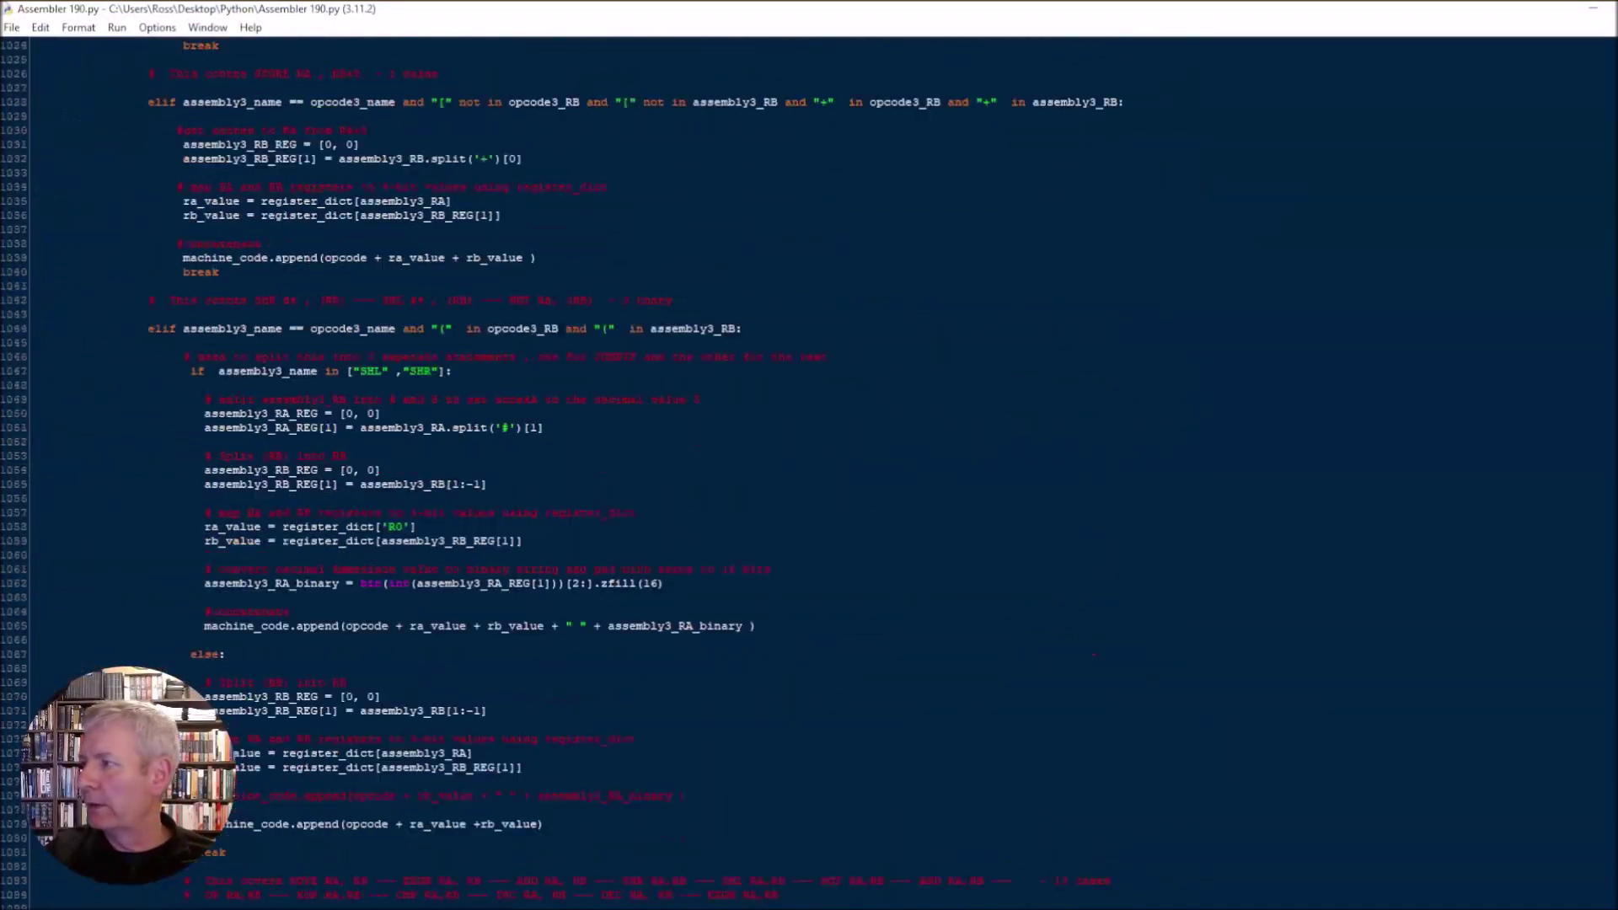
pyautogui.scroll(20, 809, 472)
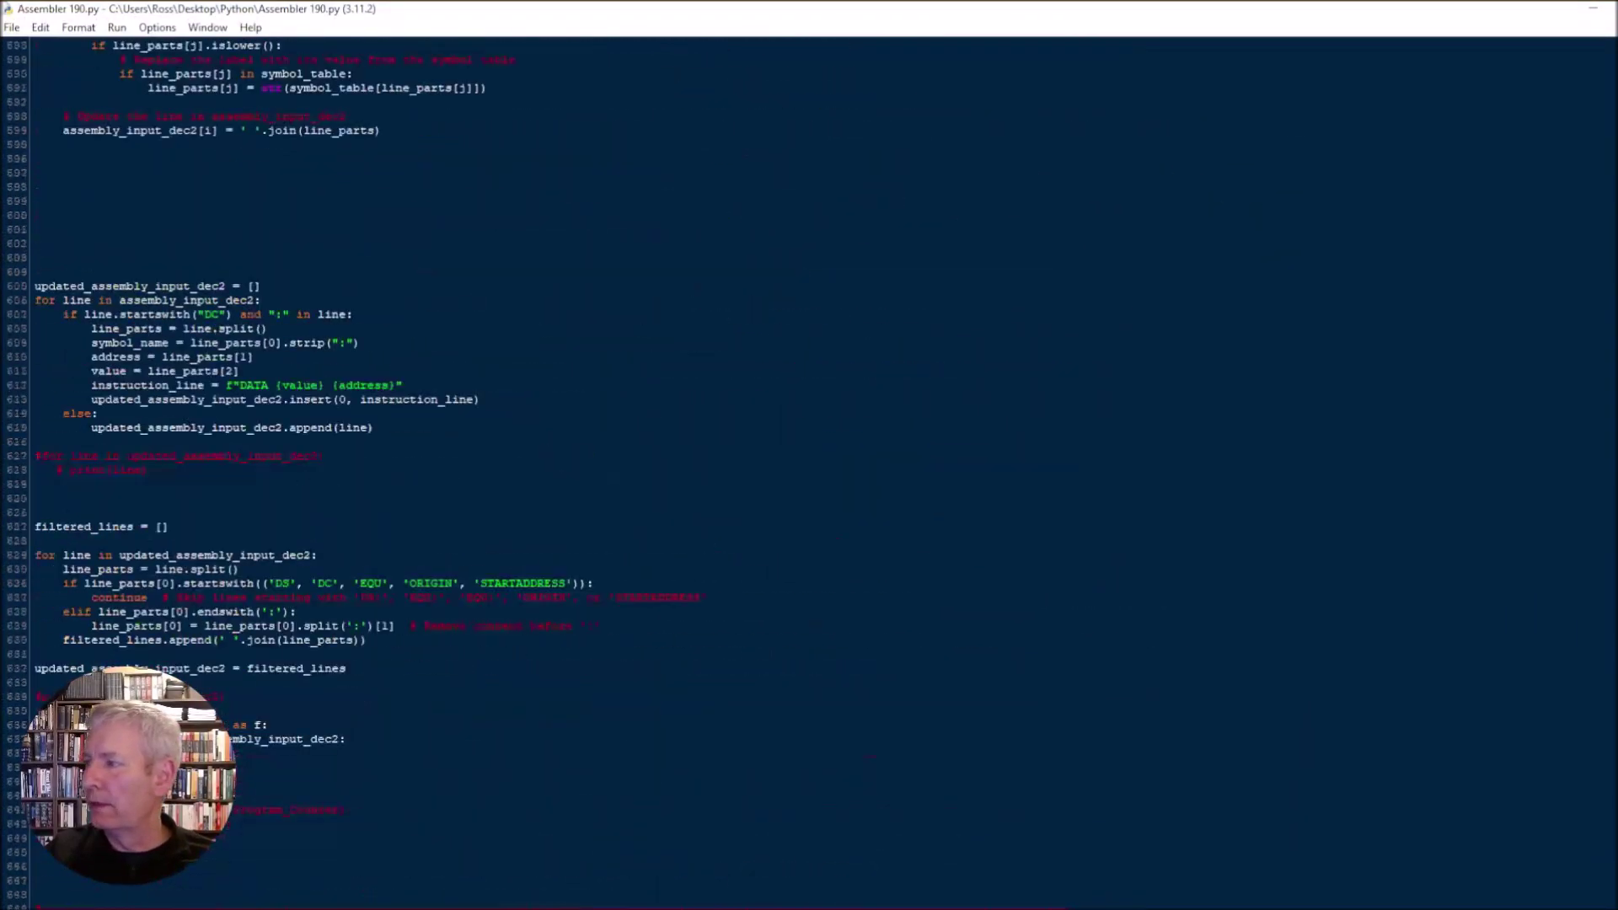
pyautogui.scroll(20, 809, 472)
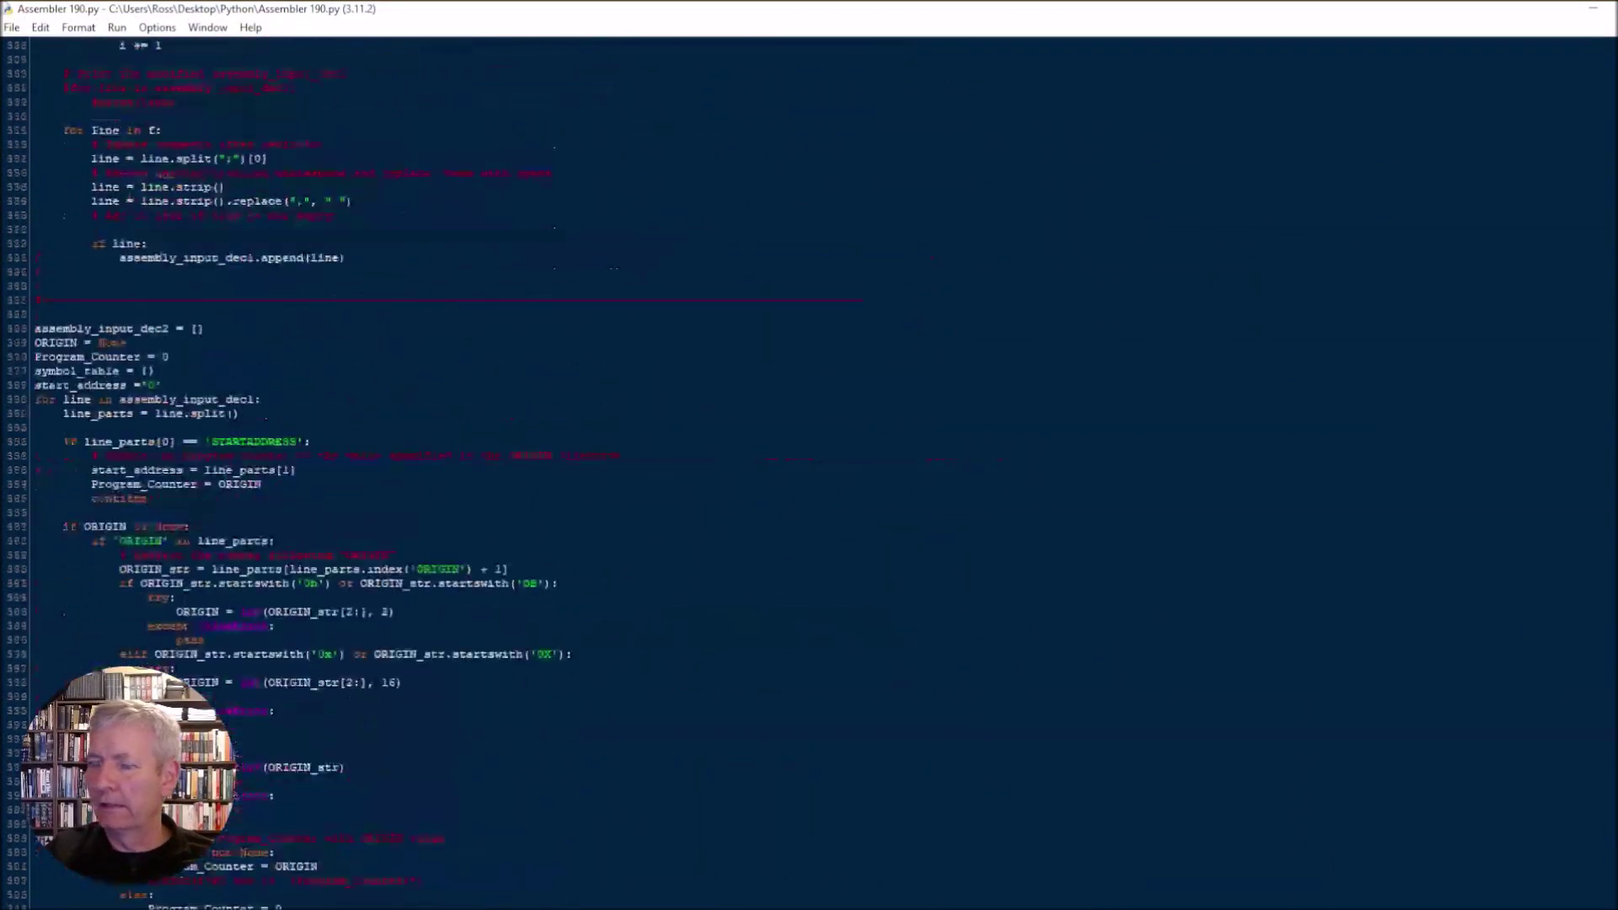
pyautogui.scroll(20, 809, 472)
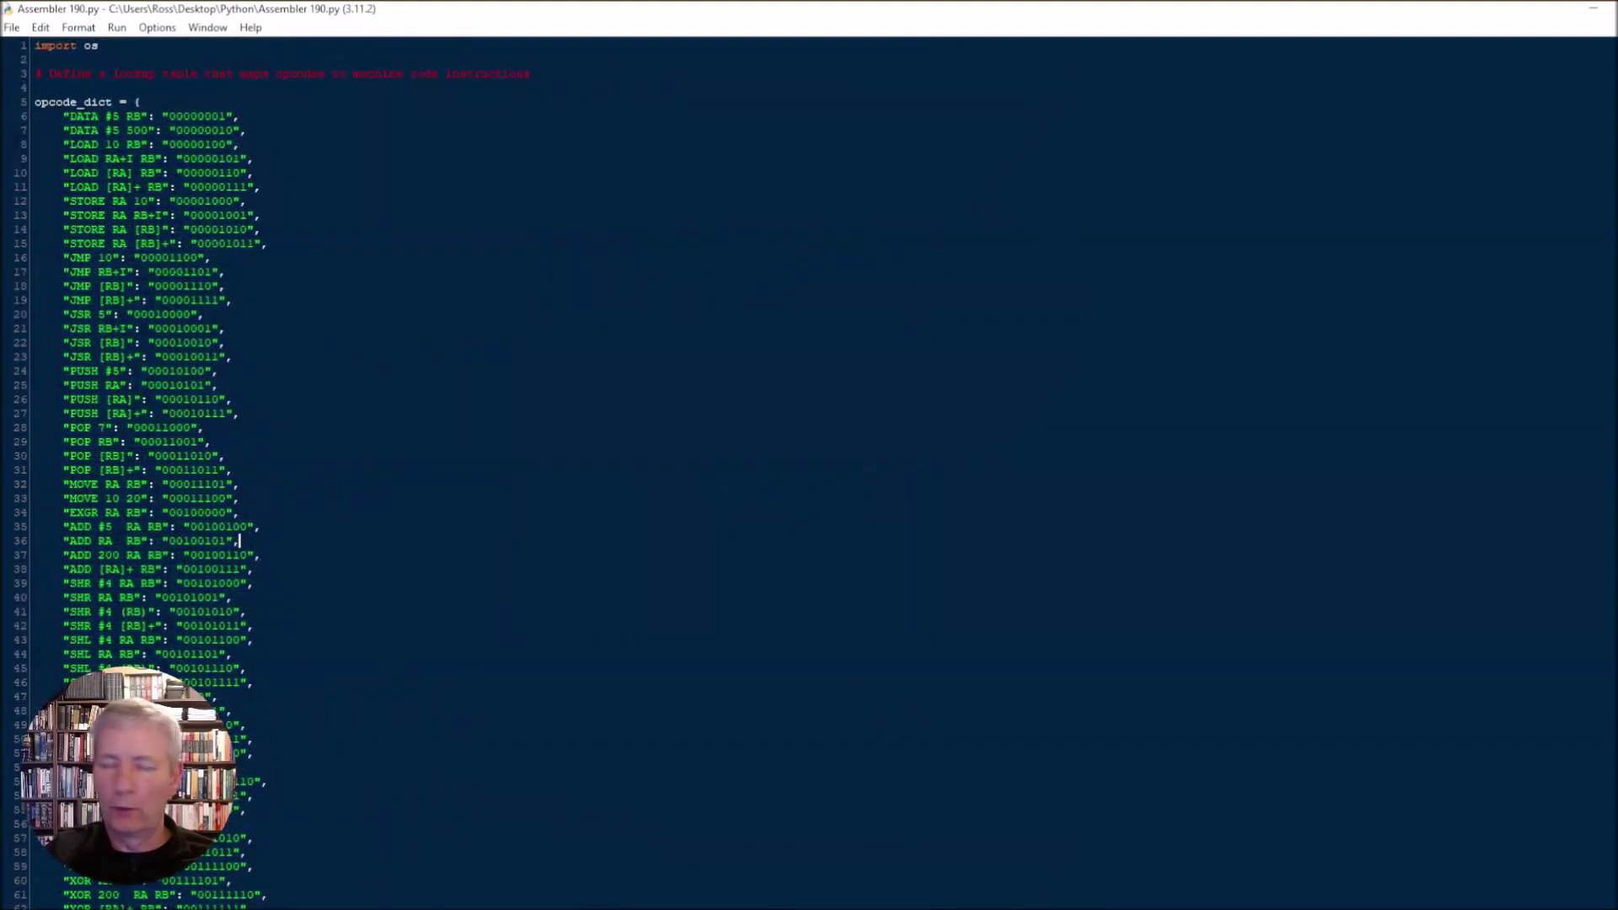
pyautogui.click(1596, 9)
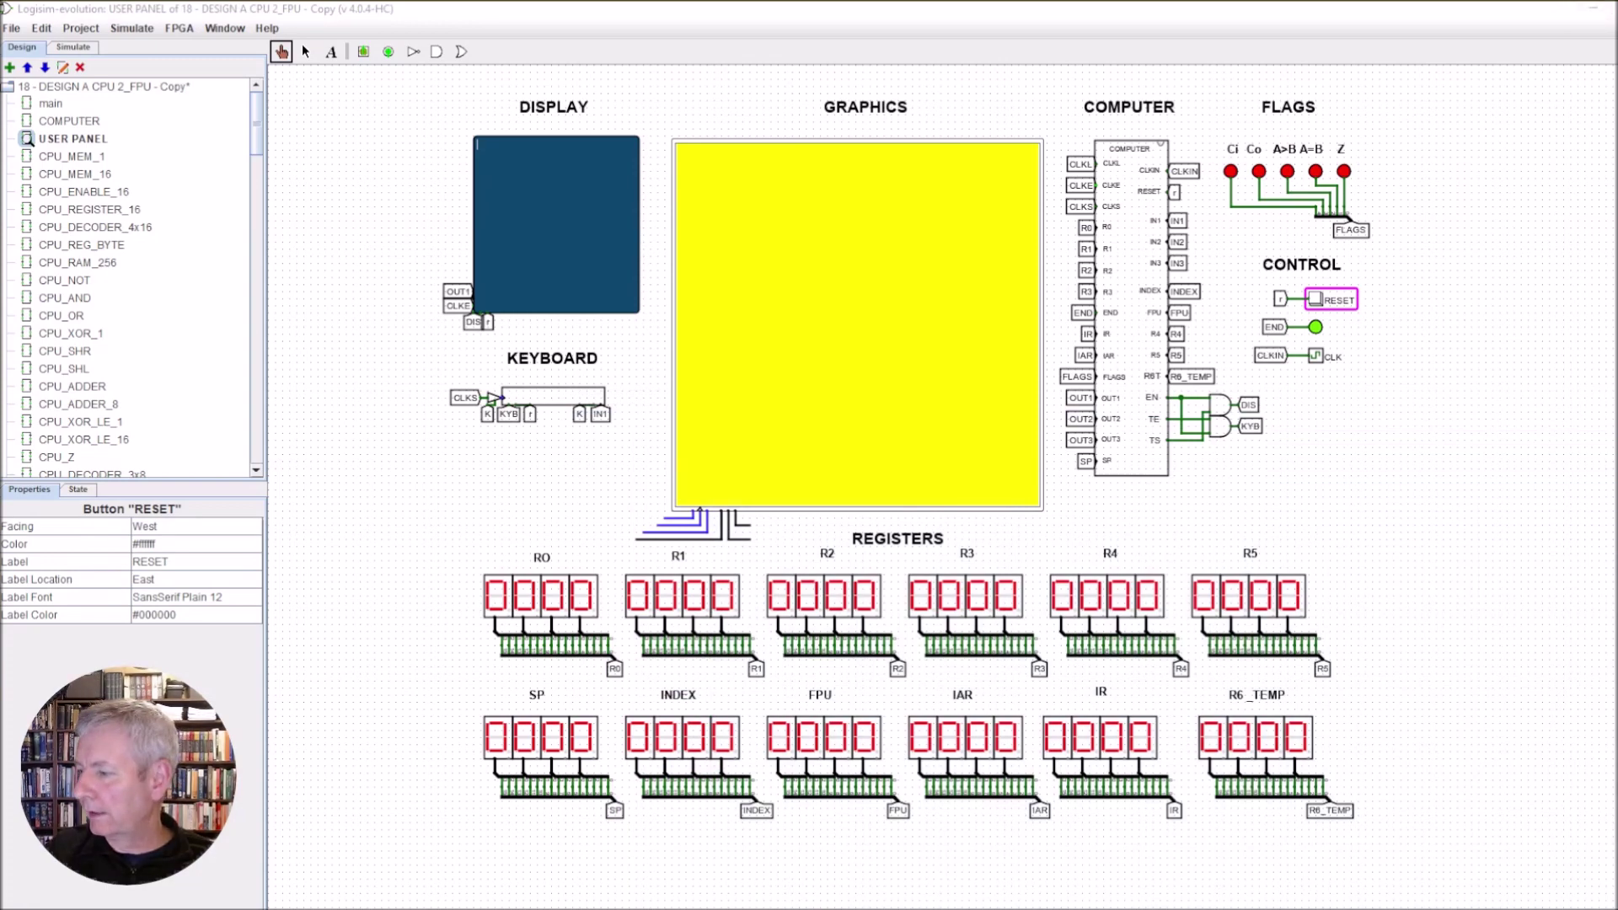
# Step: Bring forward the 'Read Values from Keyboard to Memory and Print to VDU' listing, maximize it, then restore it
pyautogui.moveTo(1341, 909)
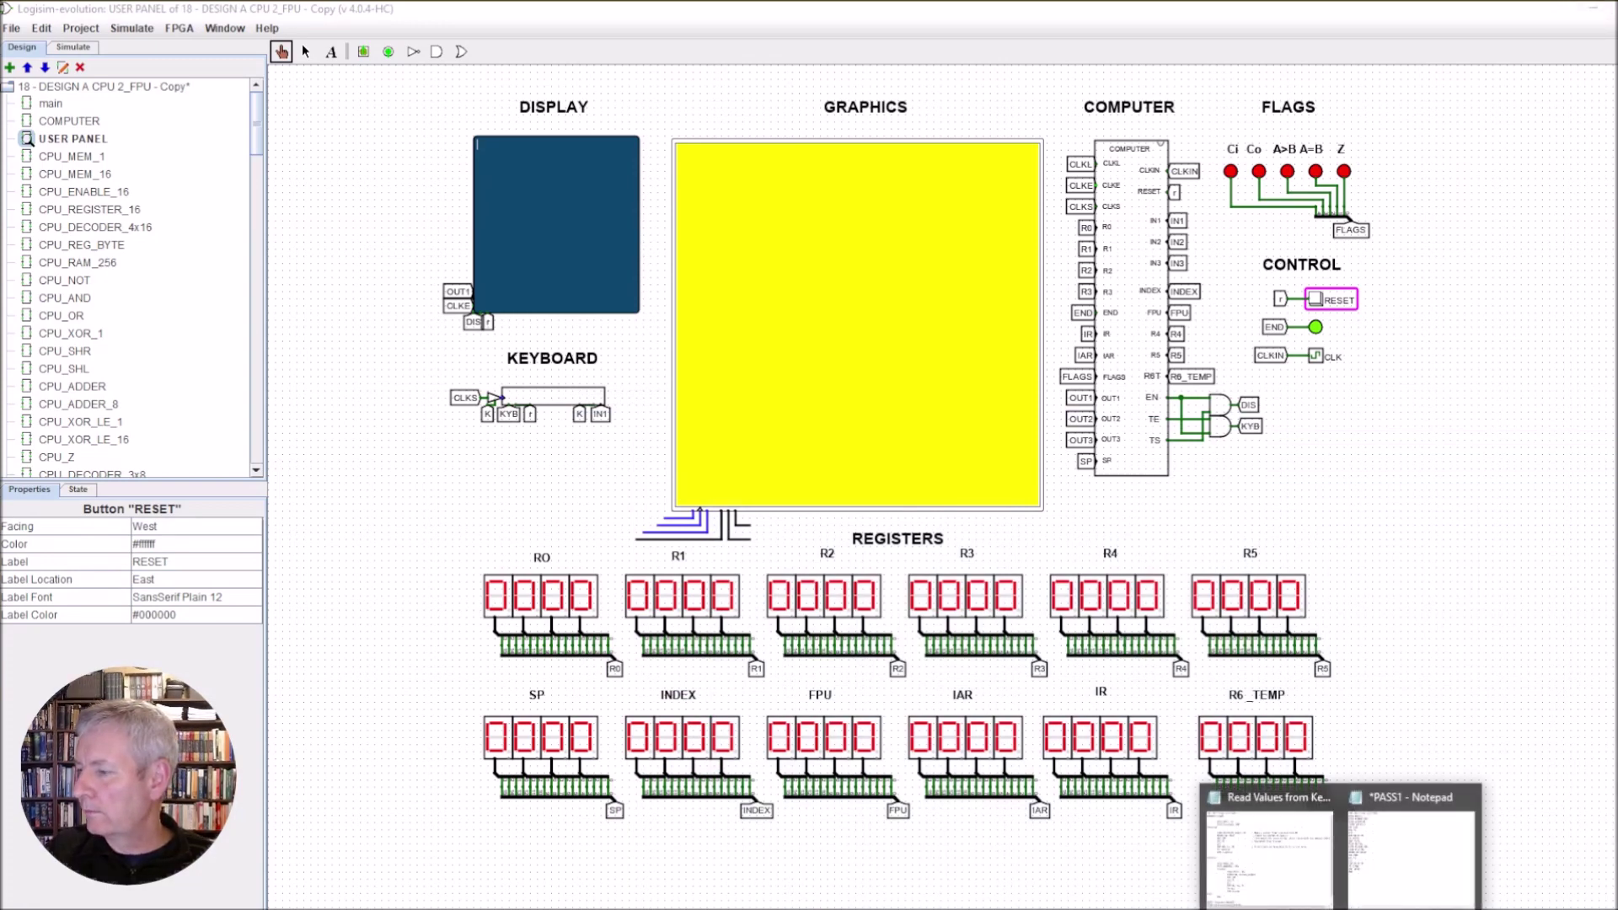
pyautogui.click(1279, 877)
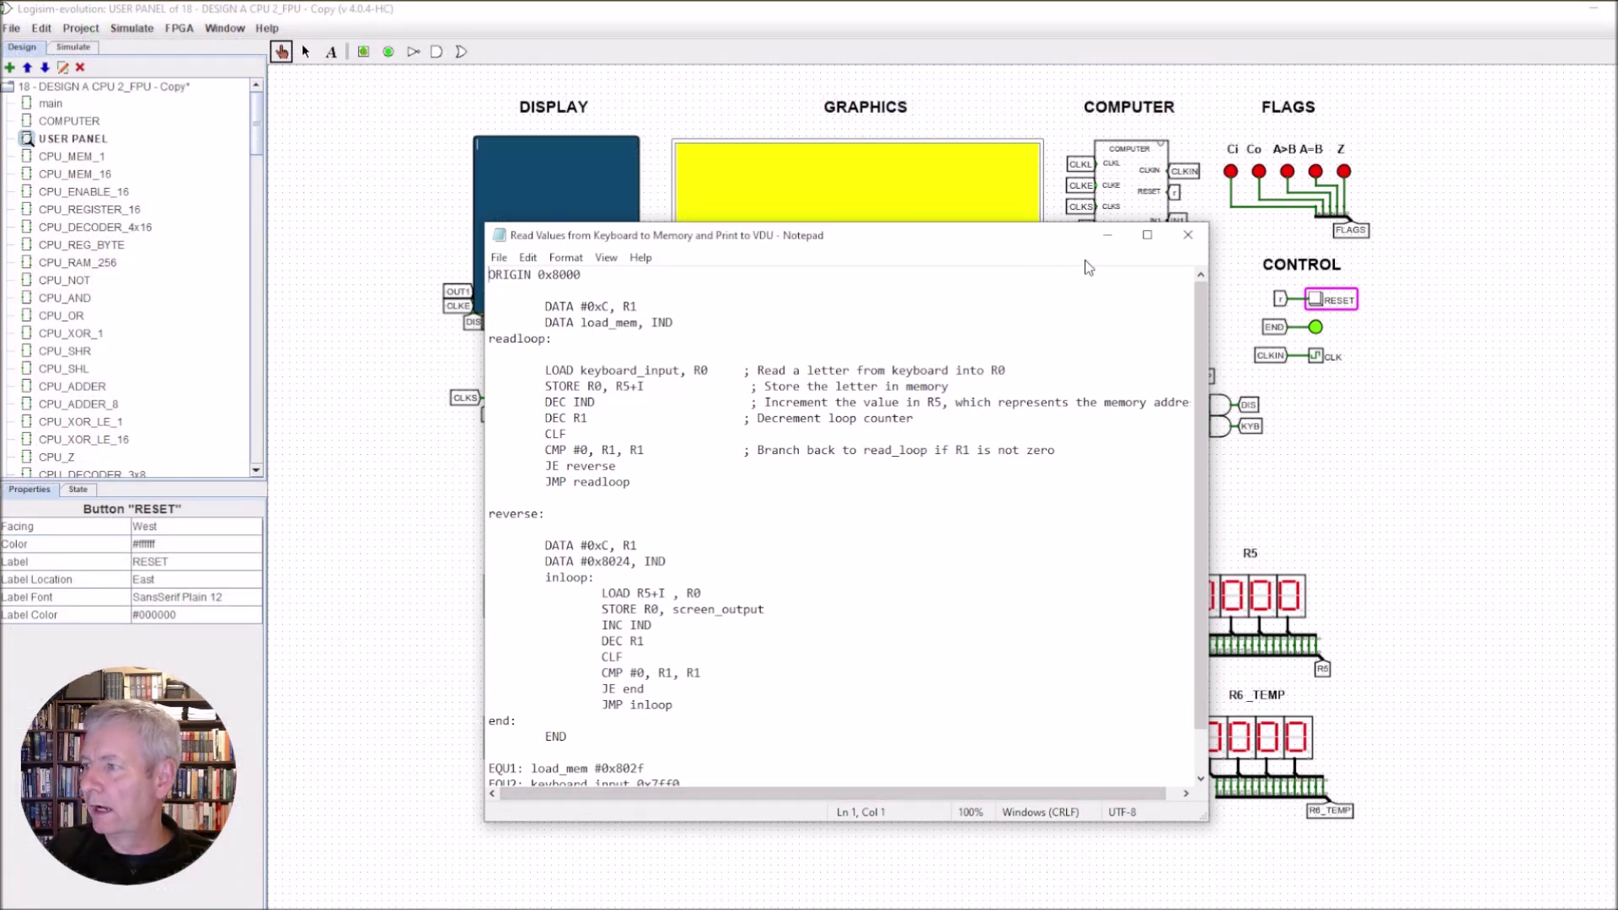
pyautogui.moveTo(1094, 246); pyautogui.dragTo(1100, 218)
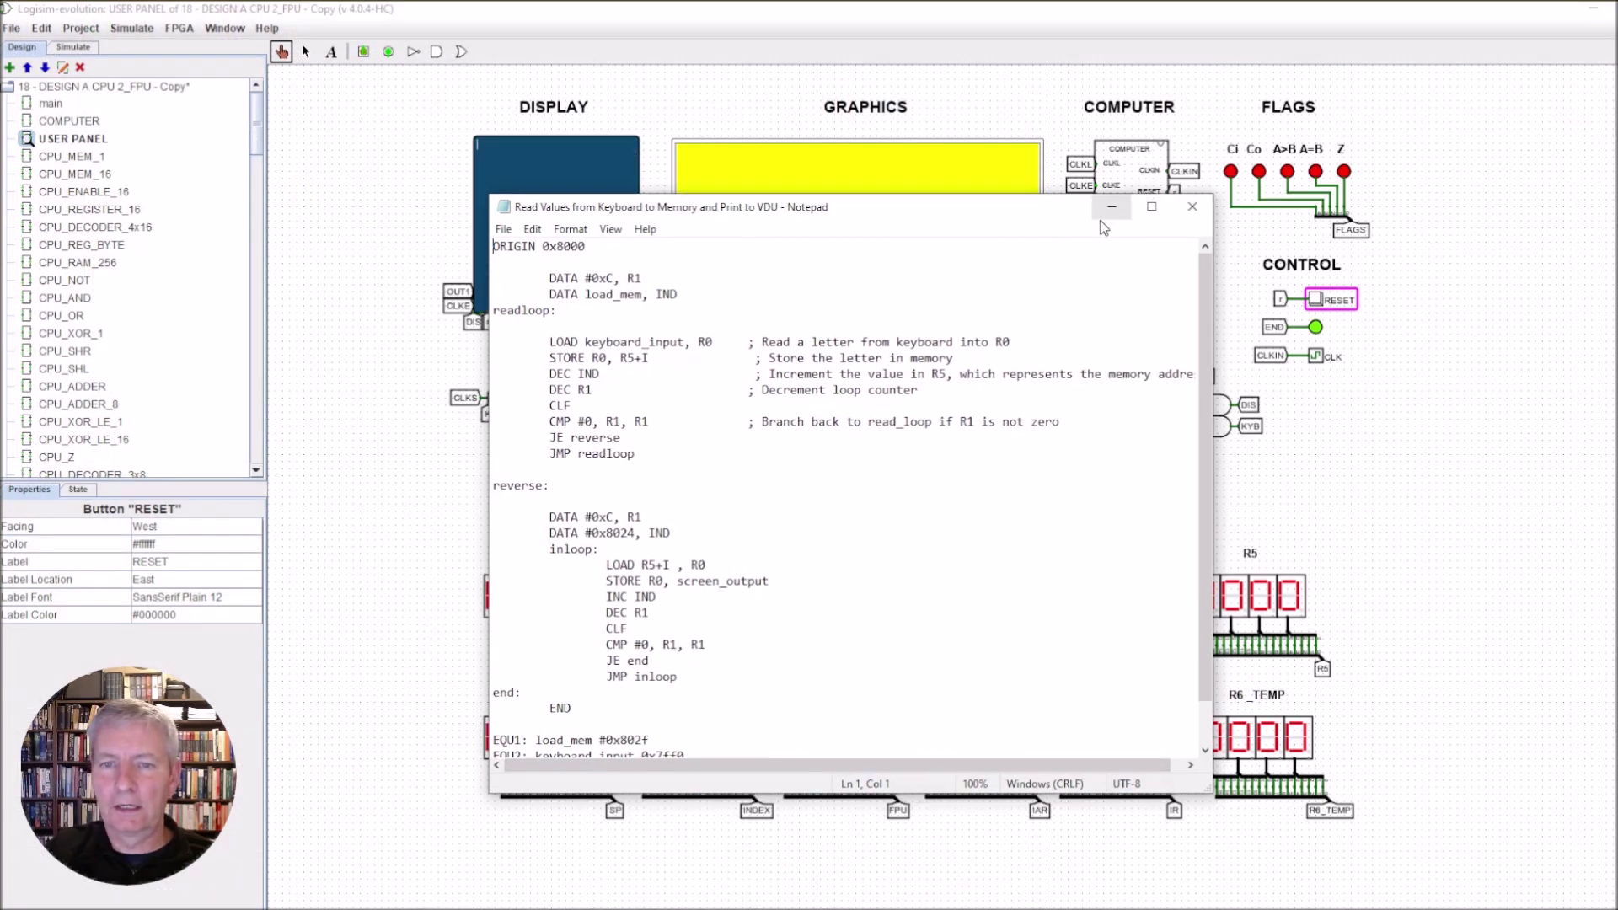
pyautogui.click(1151, 207)
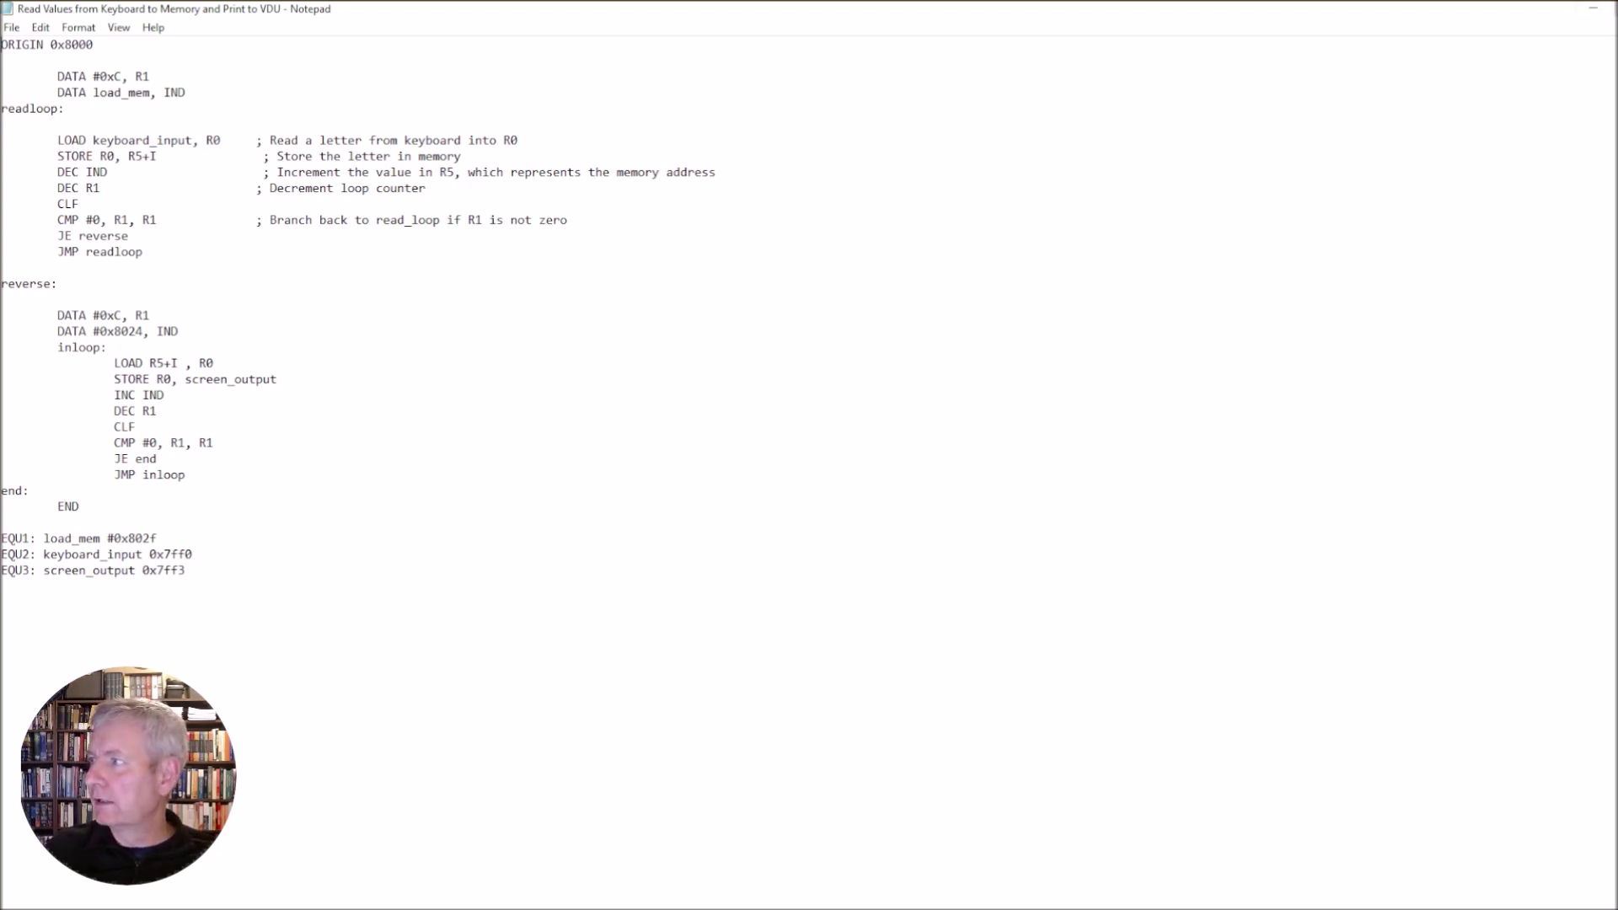
pyautogui.press('super+Down')
# Step: Move the Notepad assembly listing to the lower-left of the screen beside the Logisim circuit
pyautogui.moveTo(805, 215); pyautogui.dragTo(388, 659)
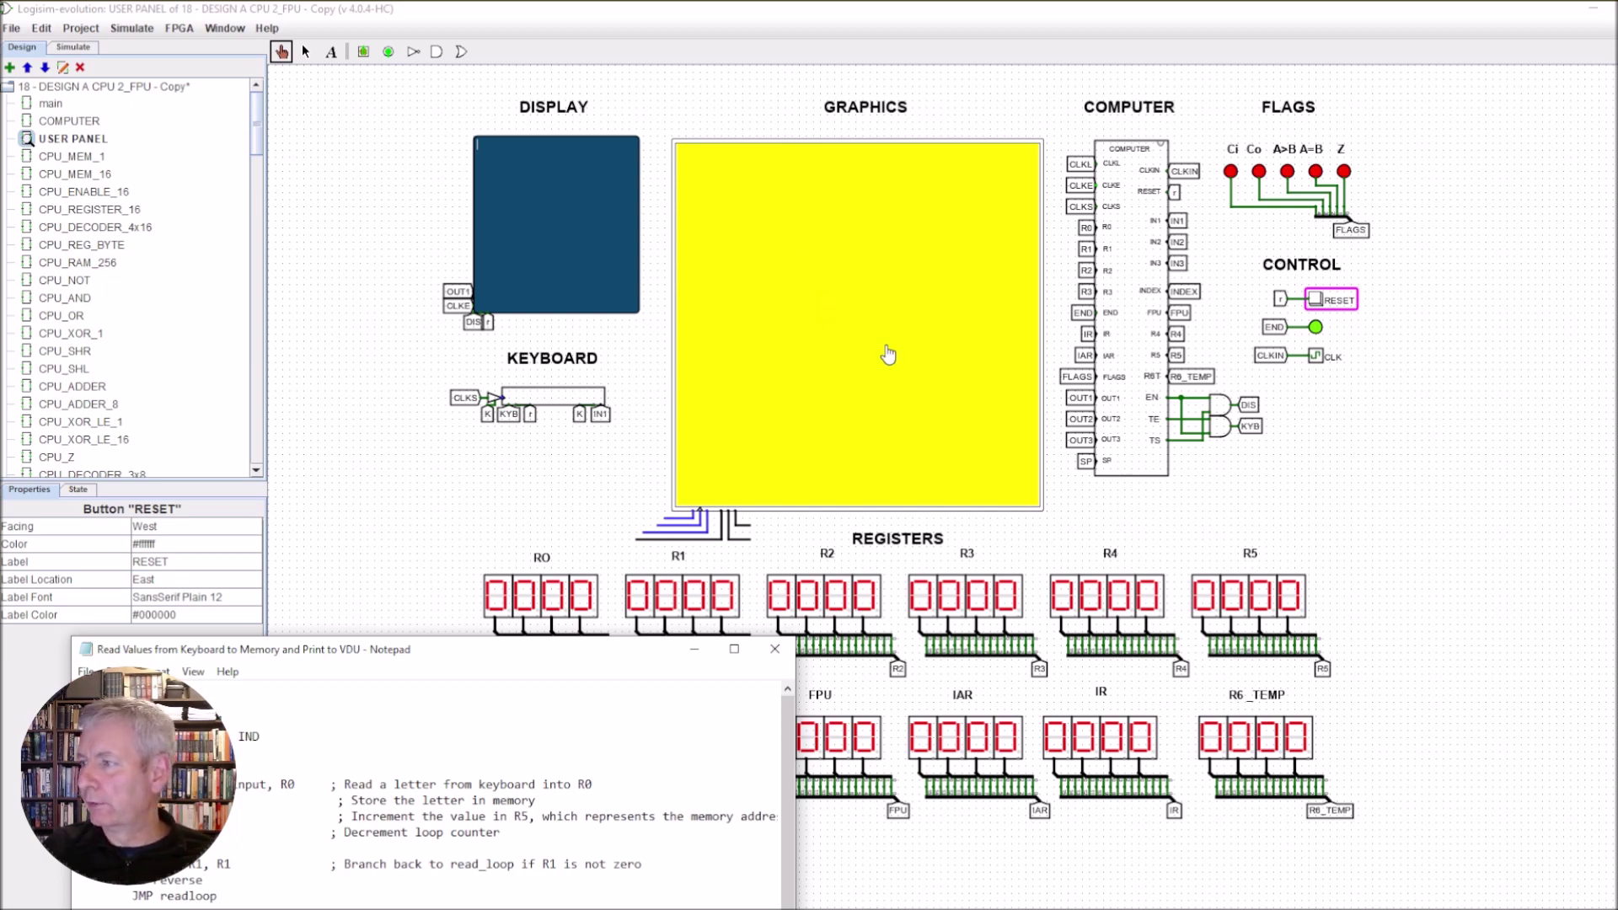
# Step: Move the Notepad listing to the top, maximize it, then minimize it to reveal the circuit
pyautogui.moveTo(590, 658); pyautogui.dragTo(693, 185)
pyautogui.click(837, 178)
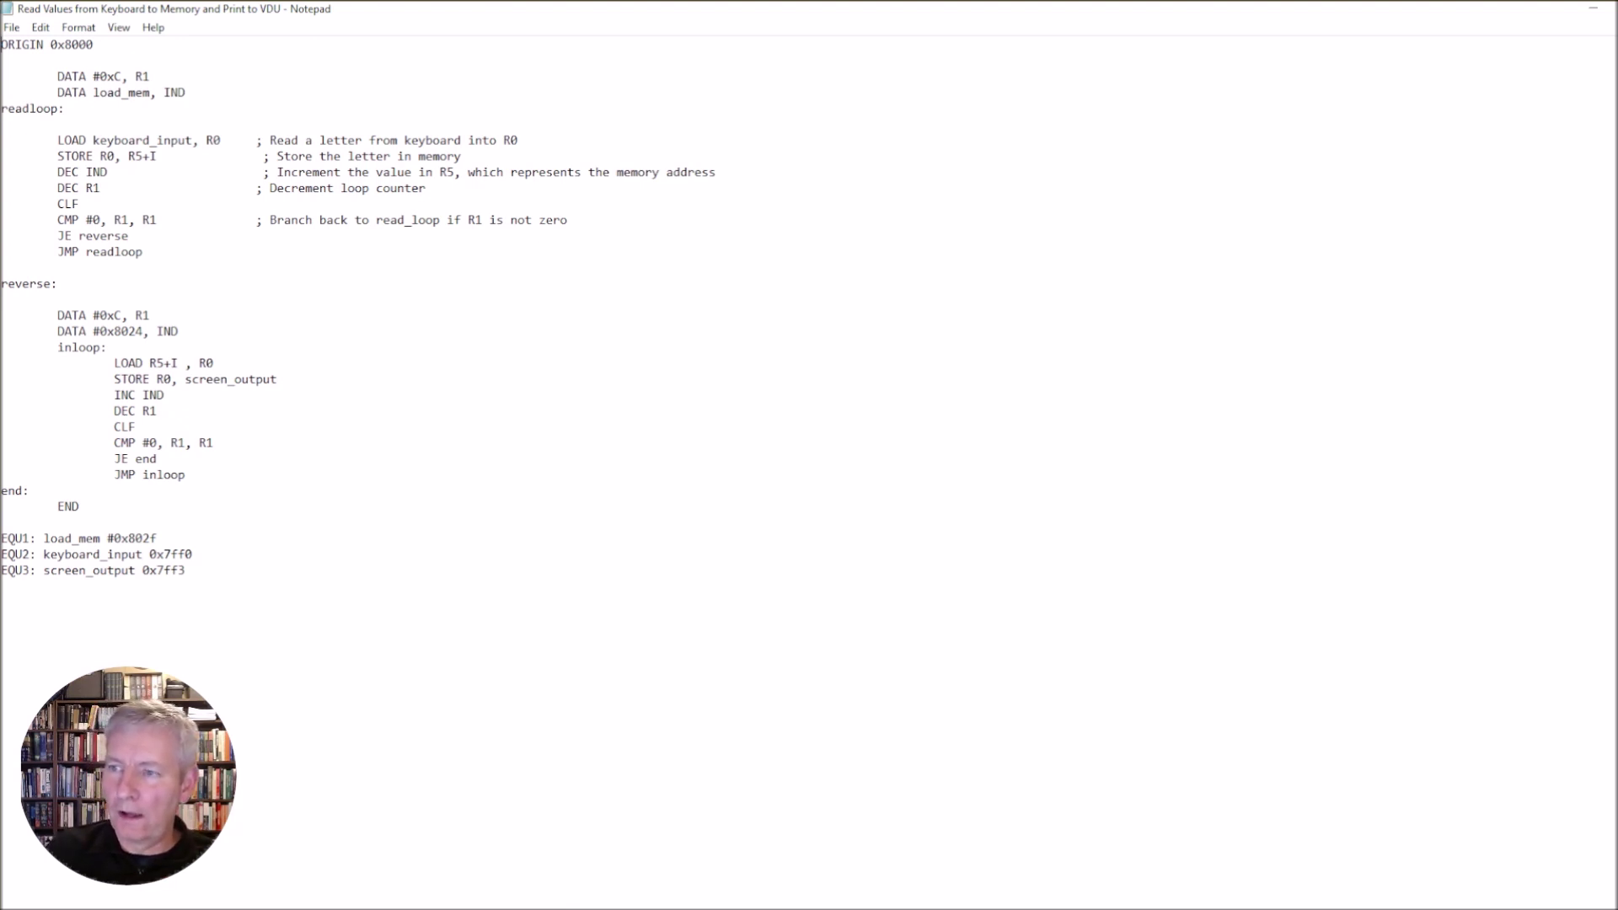
pyautogui.click(1597, 11)
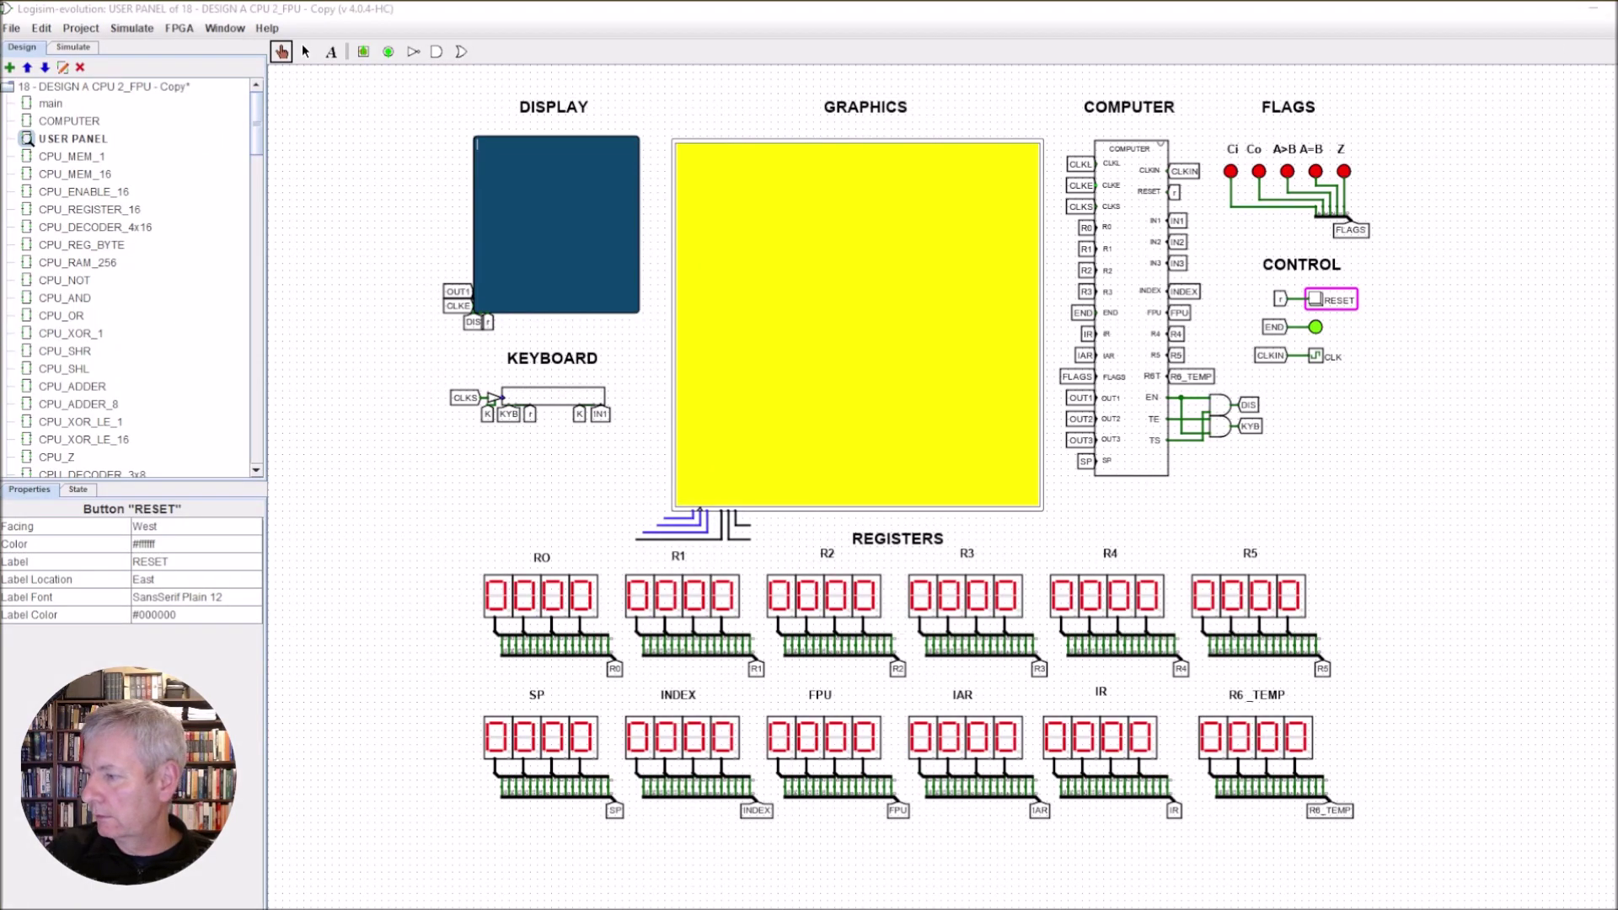
# Step: Run Assembler 190.py in IDLE with Run Module
pyautogui.click(1276, 877)
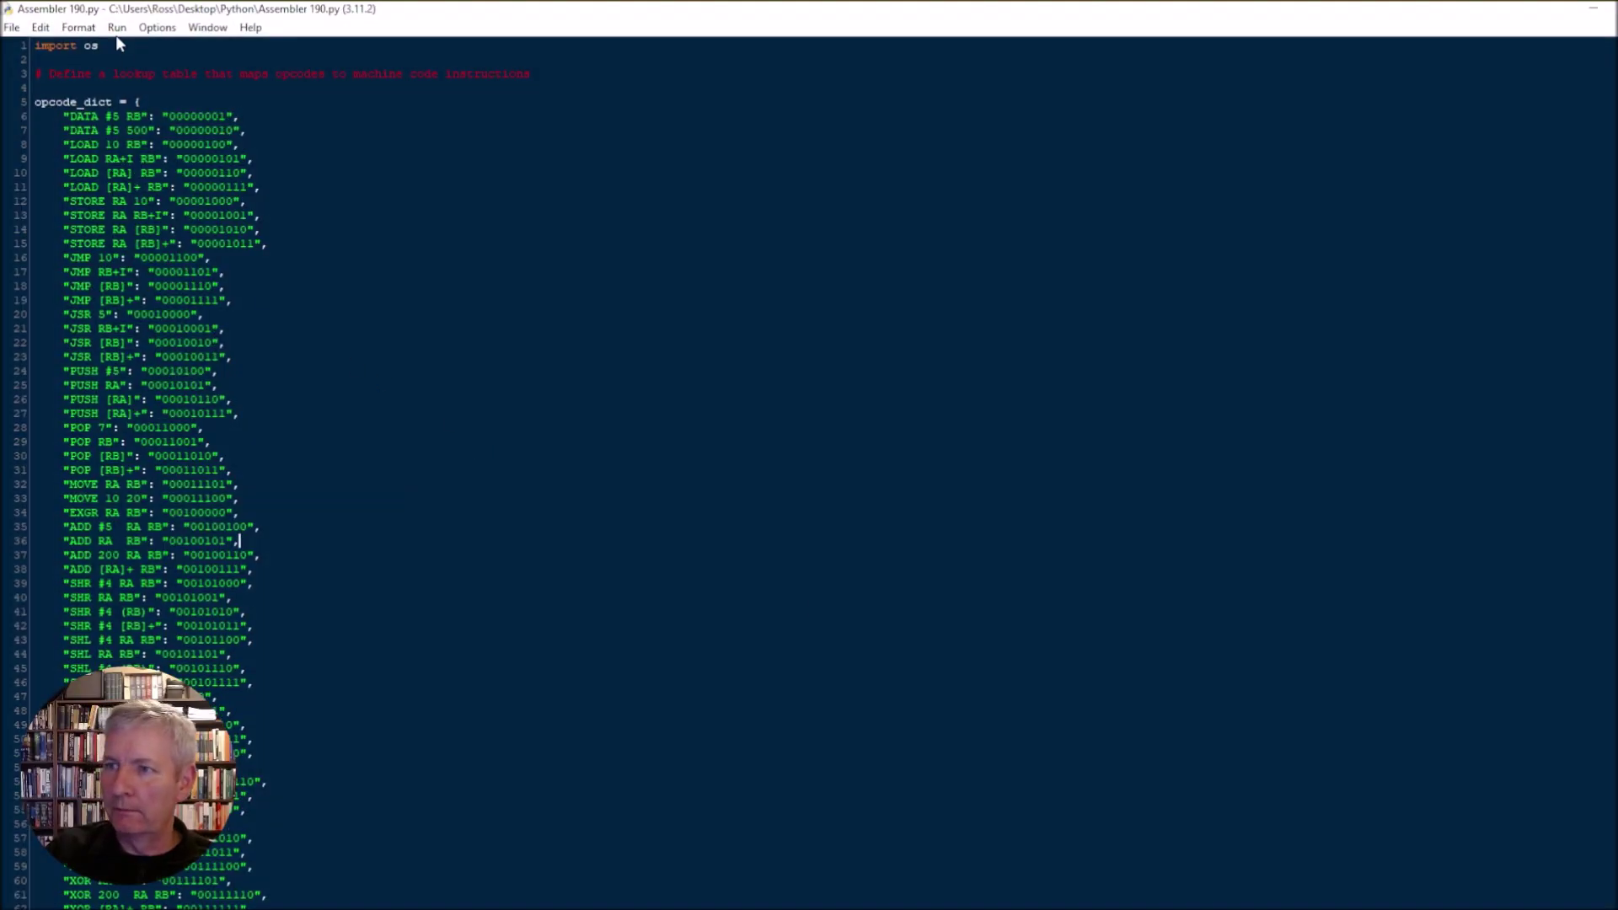
pyautogui.click(117, 27)
pyautogui.click(139, 44)
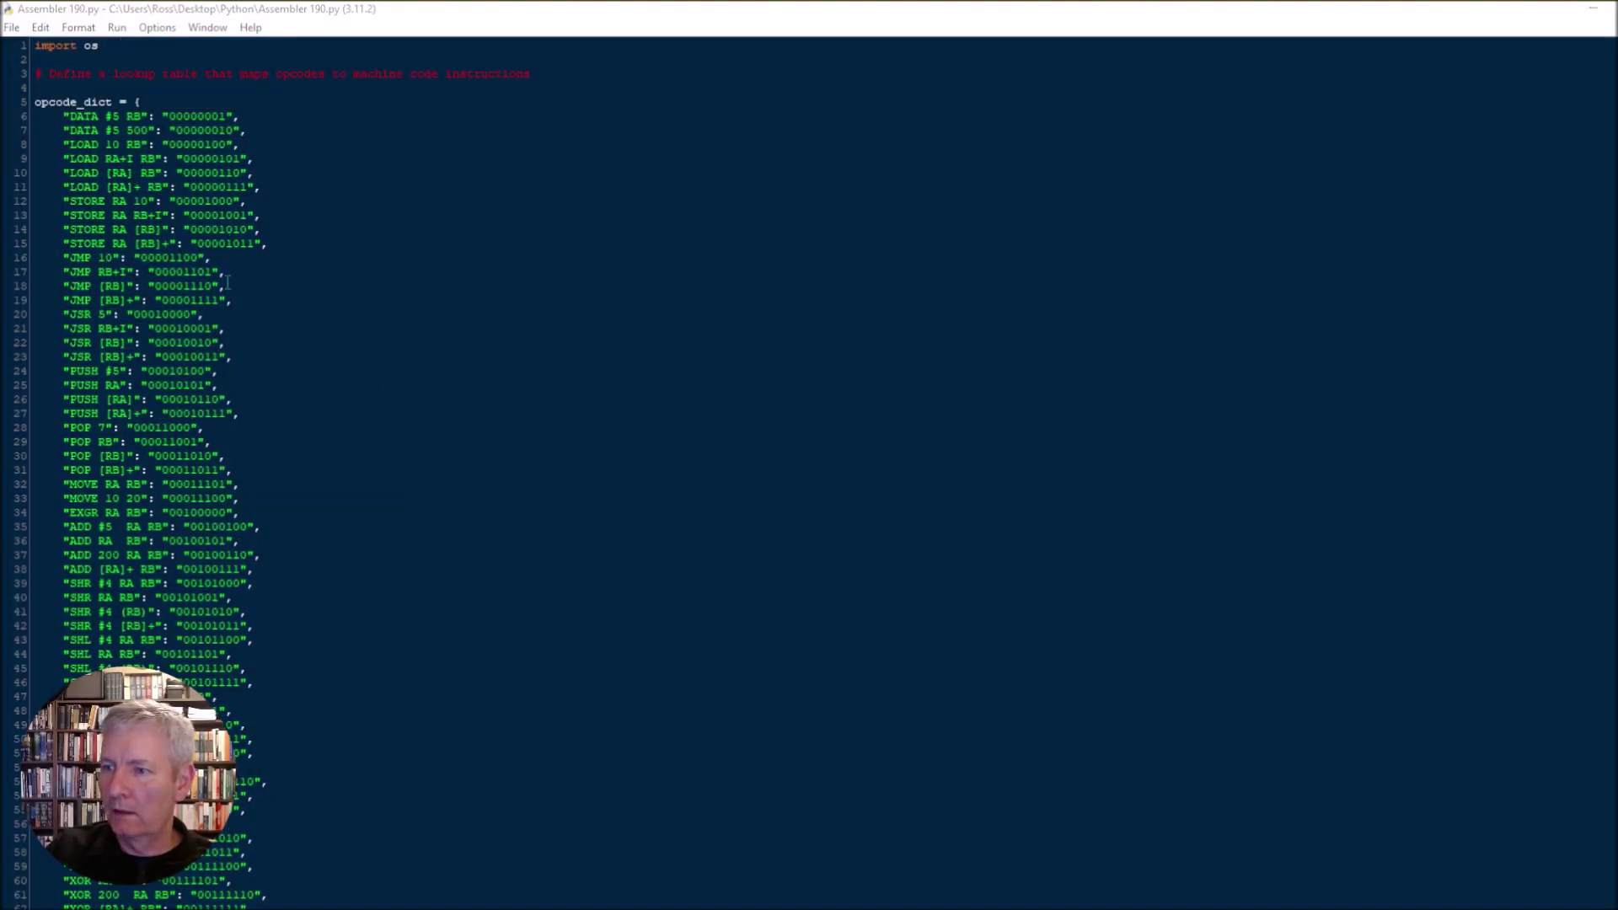
# Step: Maximize the IDLE Shell to check the hex word output, then minimize it
pyautogui.moveTo(85, 323); pyautogui.dragTo(609, 171)
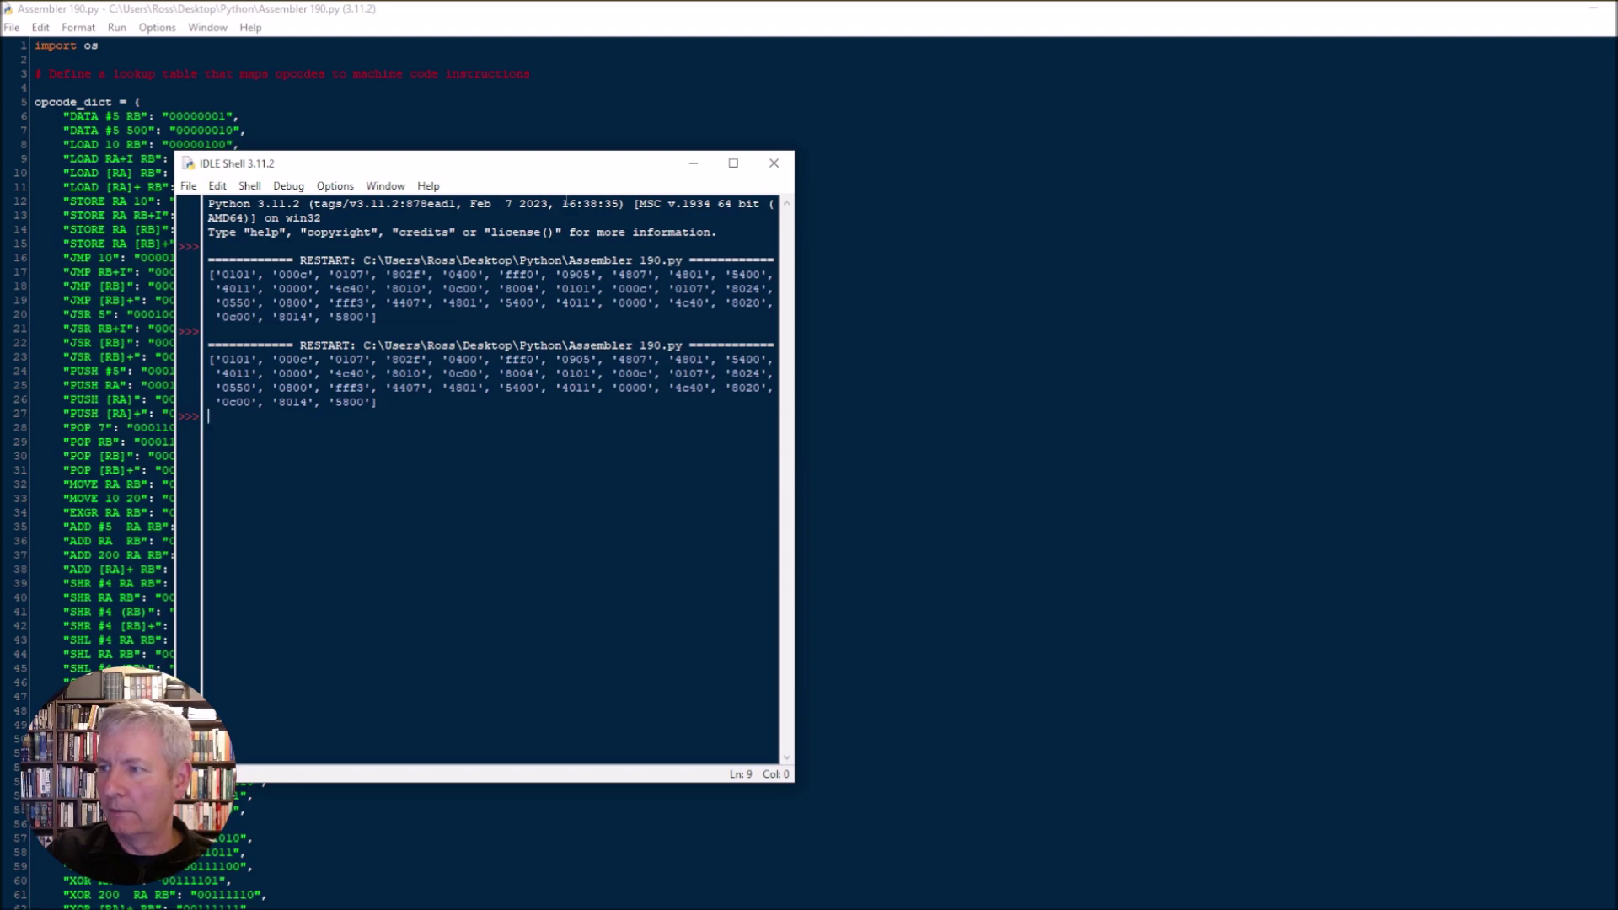
pyautogui.click(734, 162)
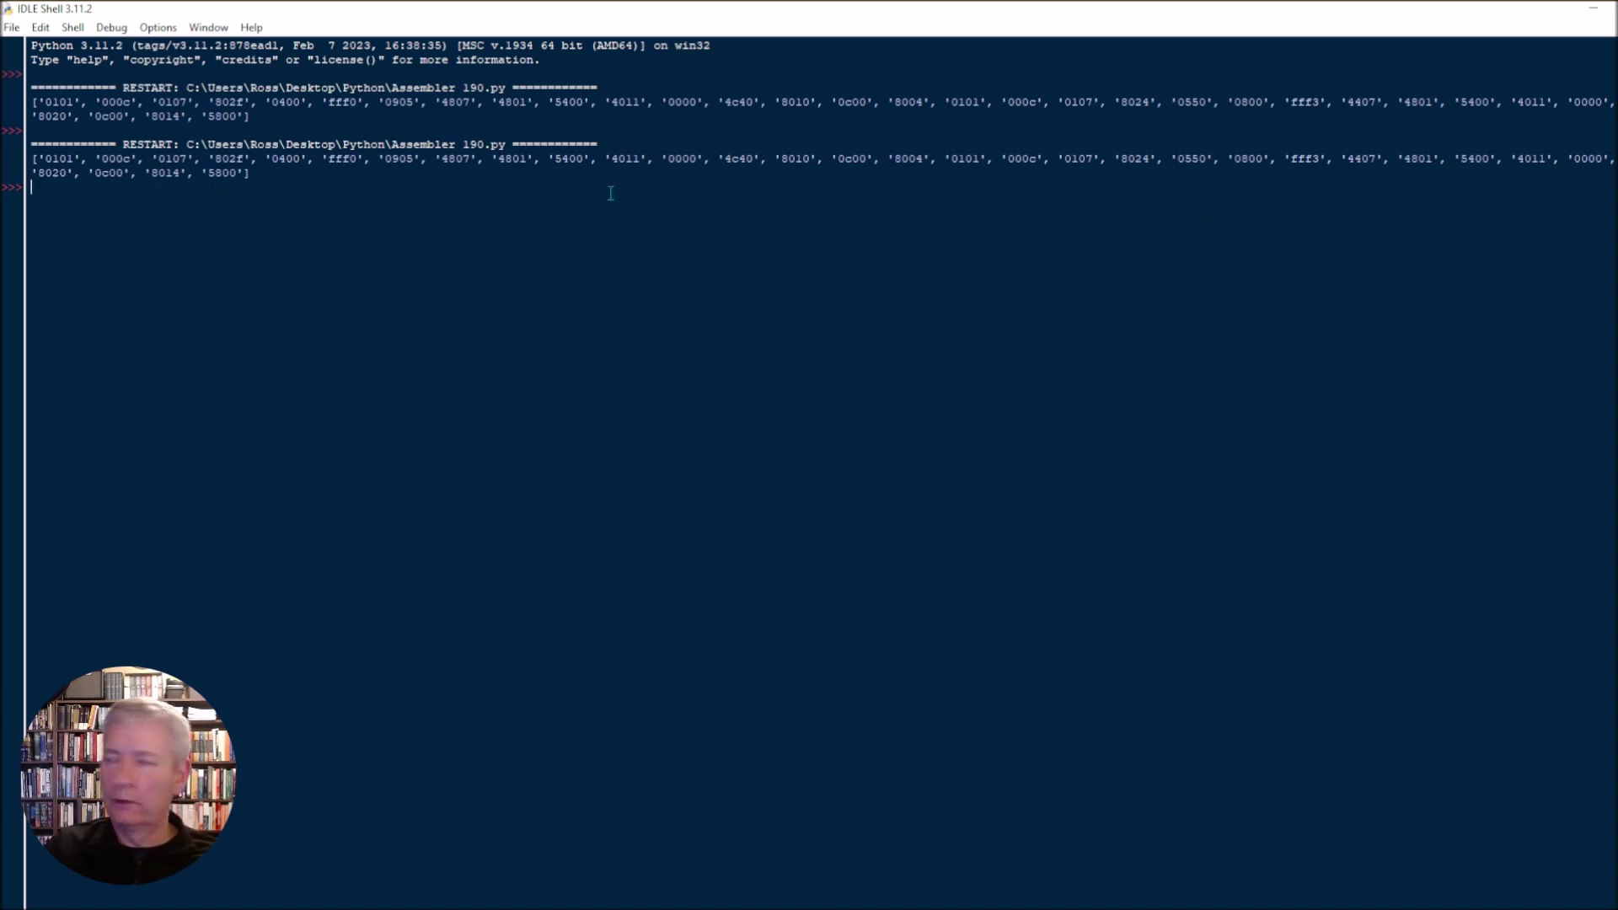
pyautogui.click(1593, 12)
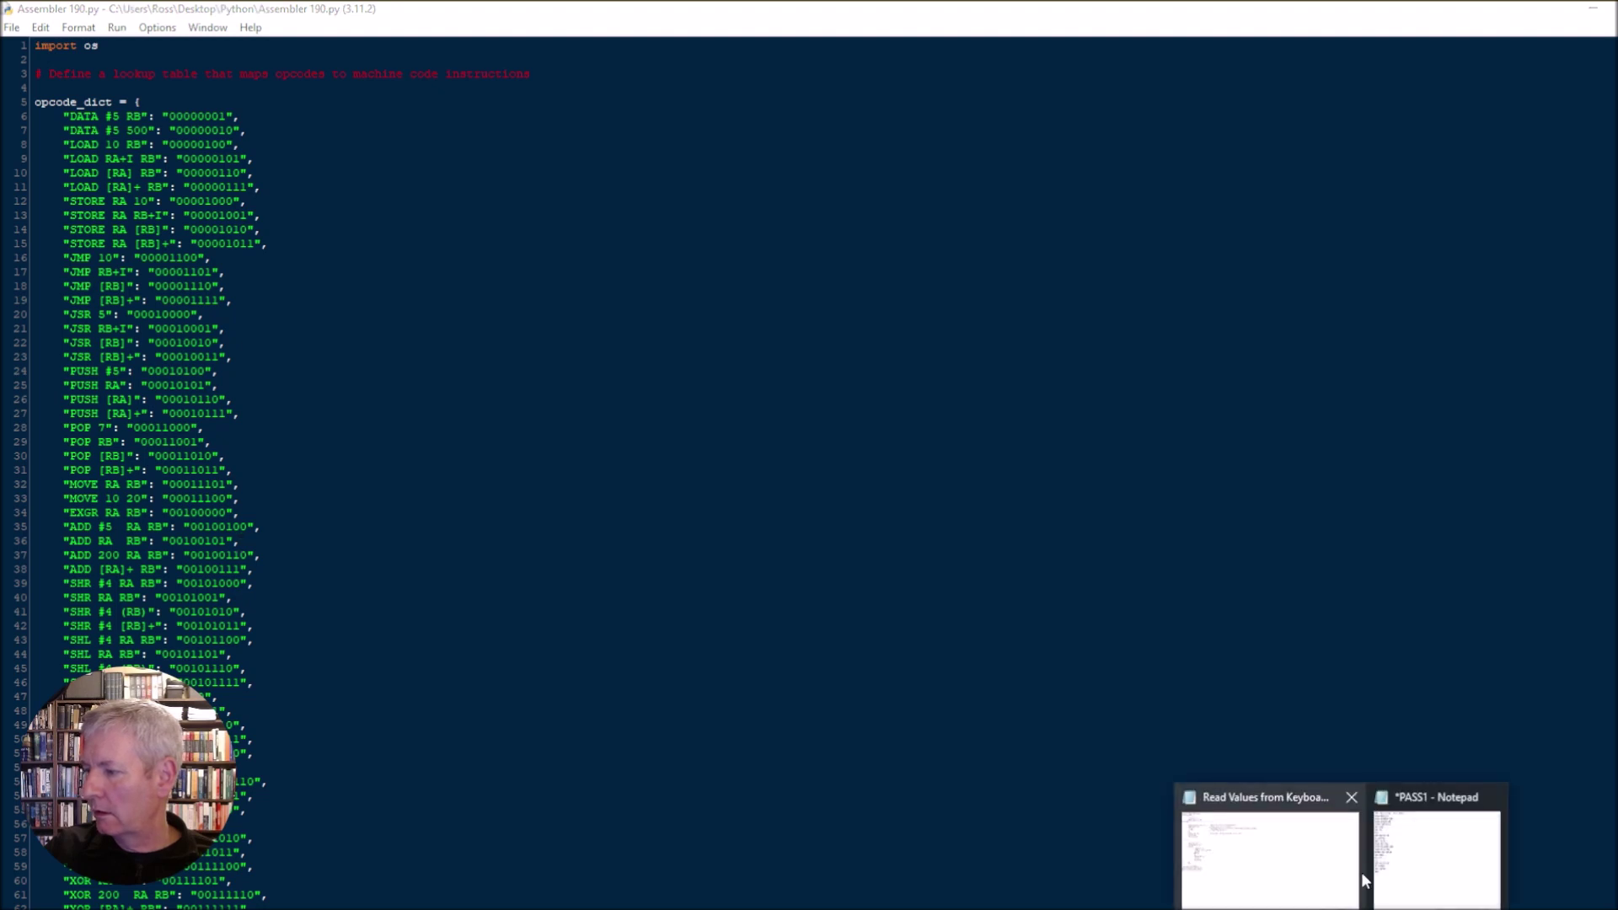
# Step: Bring up PASS1 and place the restored assembly source window beside it for comparison
pyautogui.click(1398, 855)
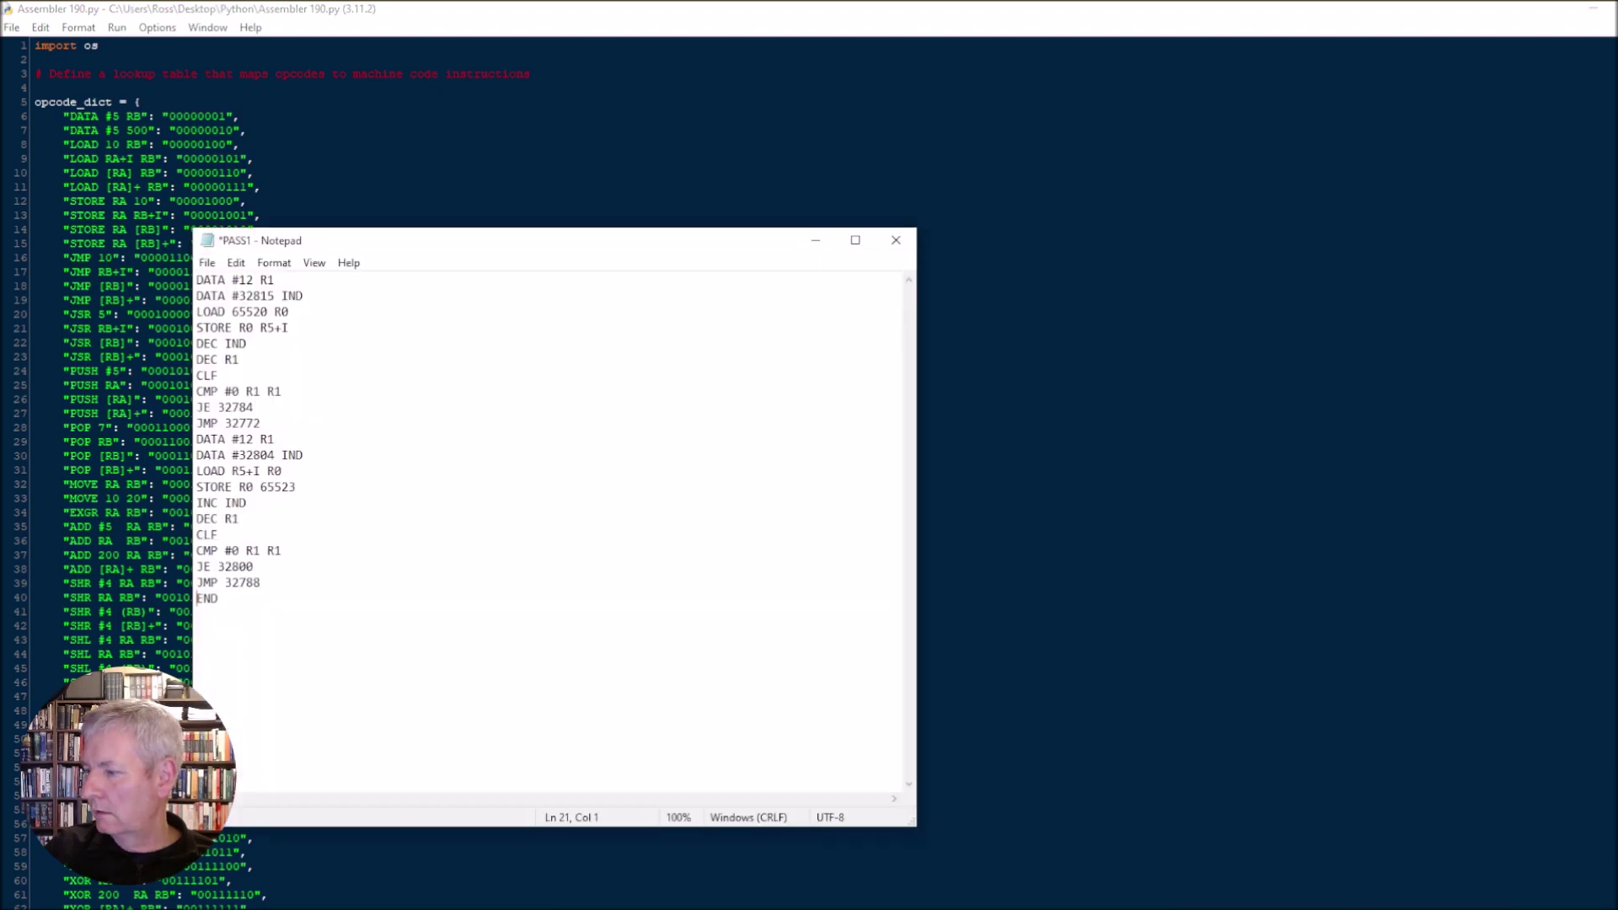
pyautogui.click(1340, 904)
pyautogui.click(1305, 898)
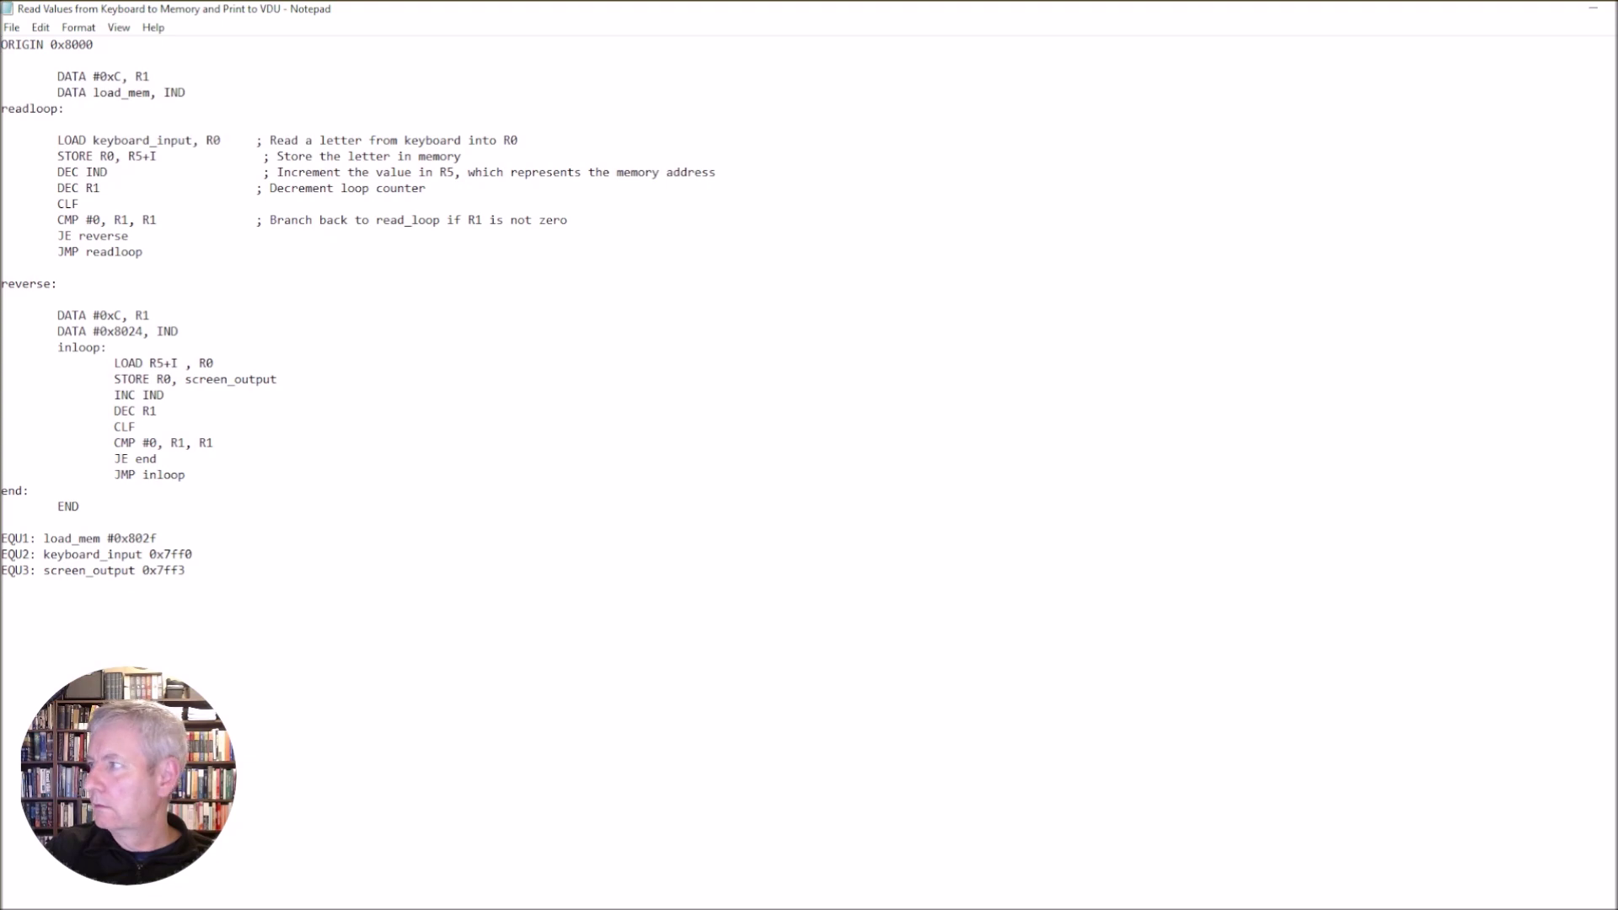
pyautogui.click(1614, 7)
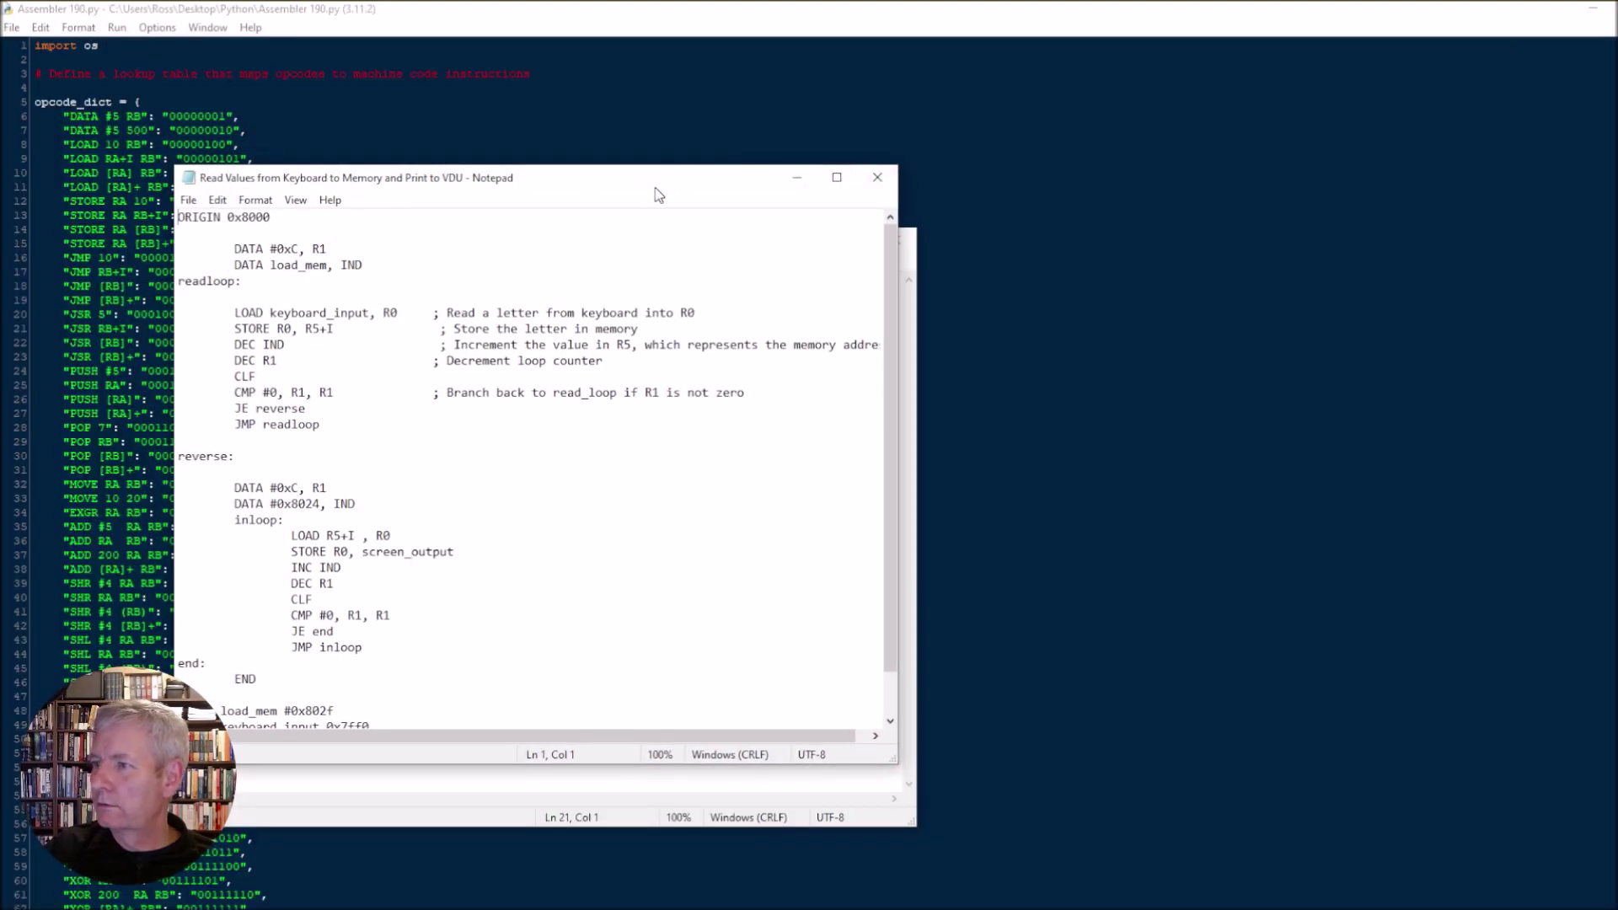
pyautogui.moveTo(659, 196); pyautogui.dragTo(1389, 258)
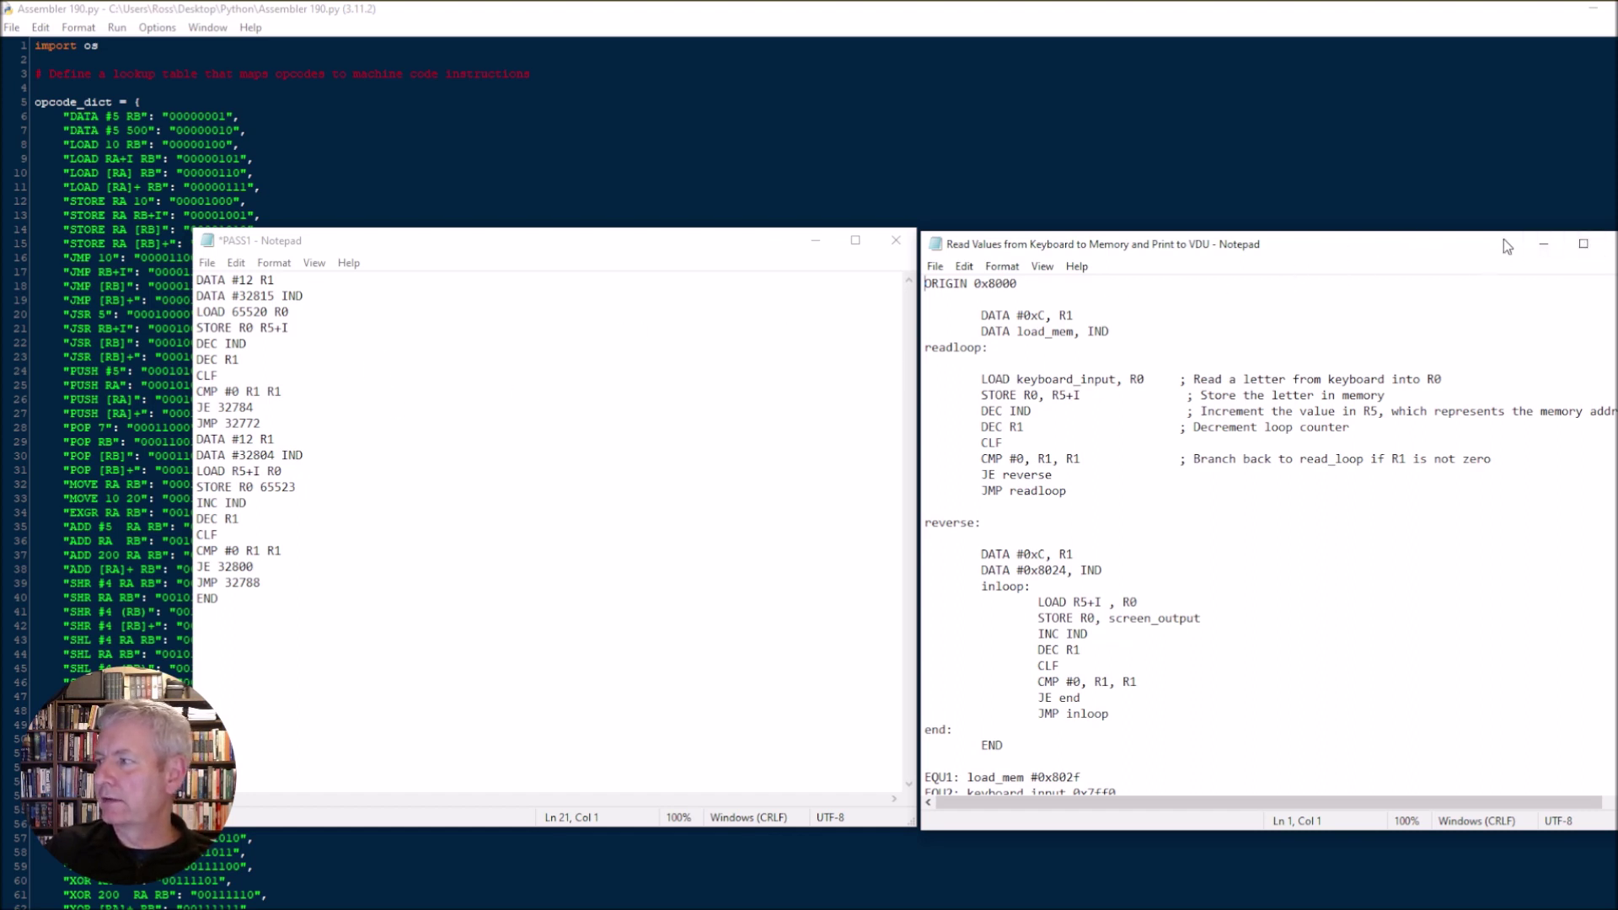
# Step: Minimize the source and PASS1 windows and bring up the IDLE Shell's hex list
pyautogui.click(1546, 250)
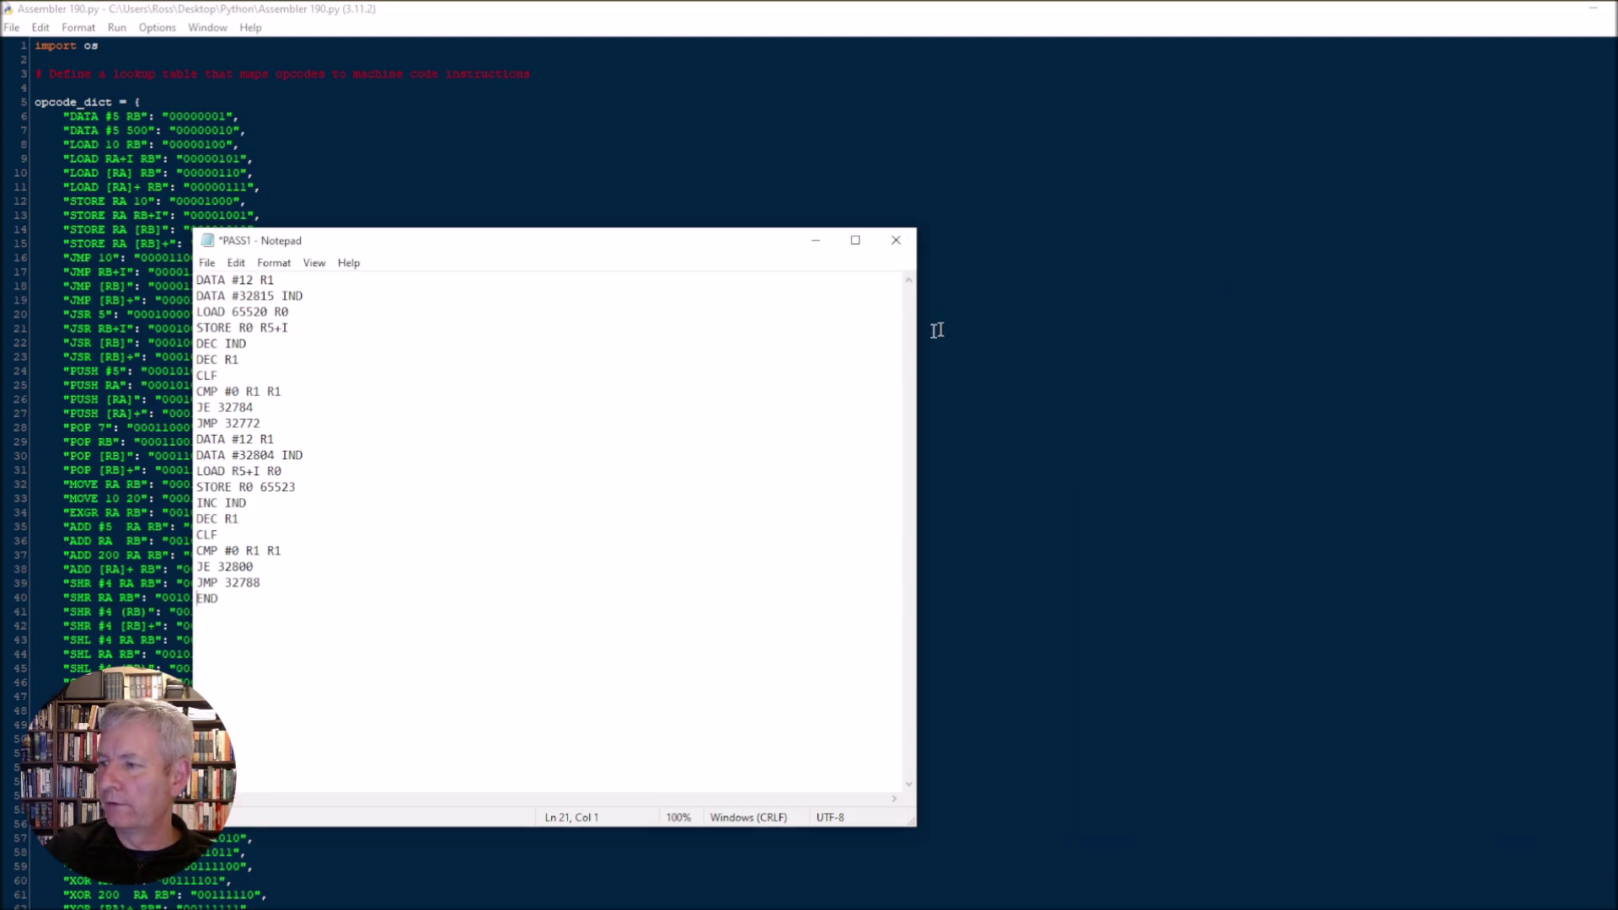
pyautogui.click(816, 243)
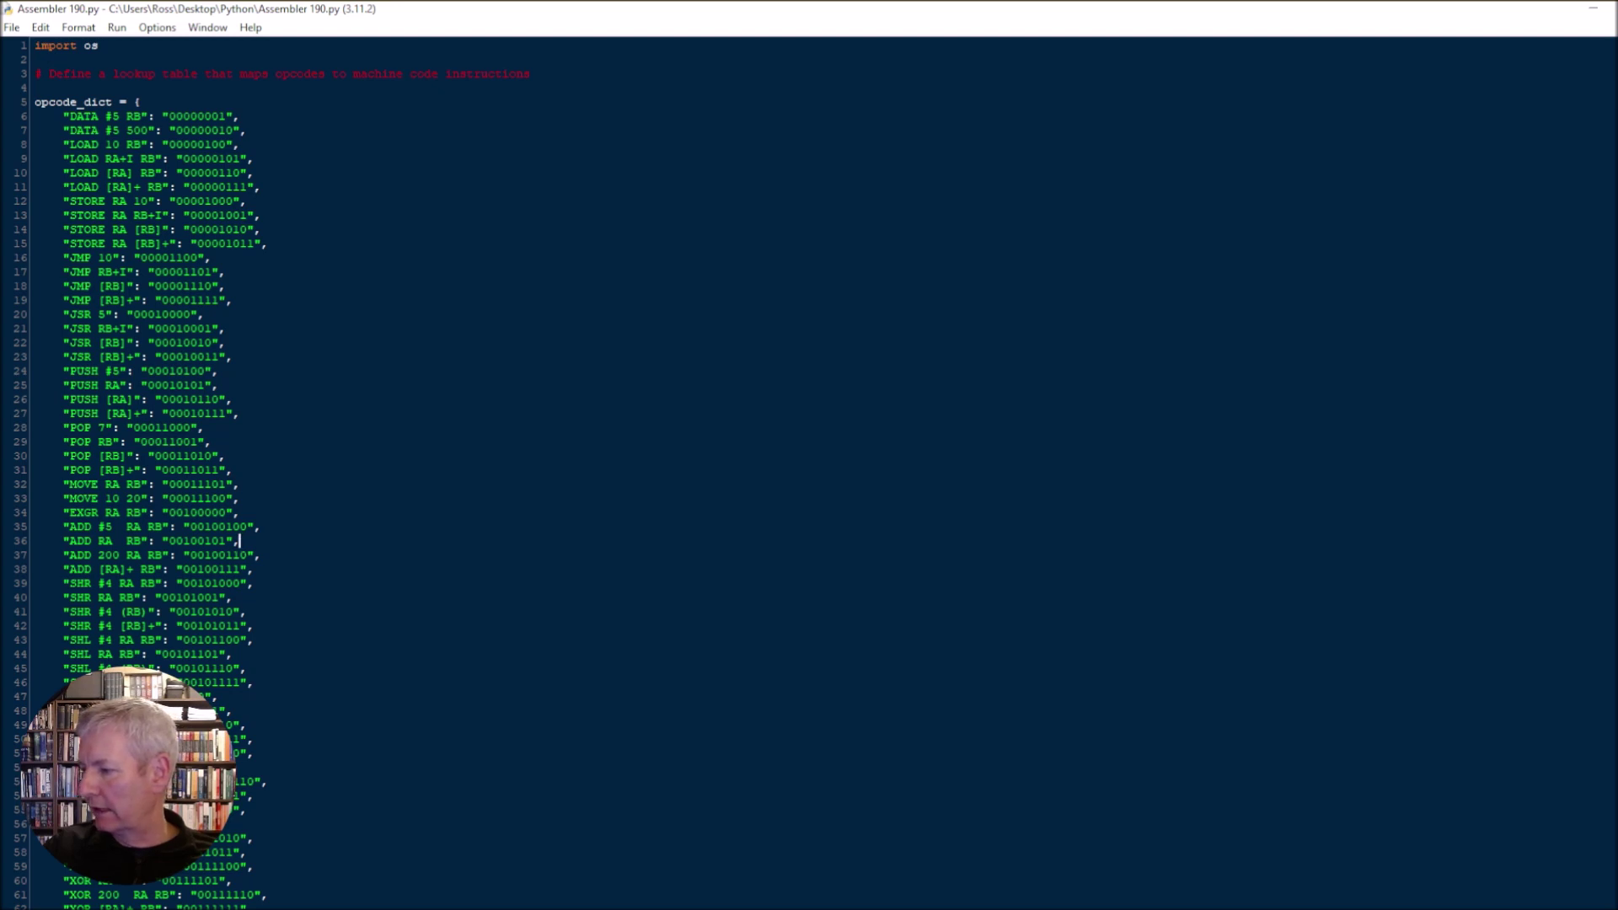
pyautogui.moveTo(1398, 906)
pyautogui.click(1420, 857)
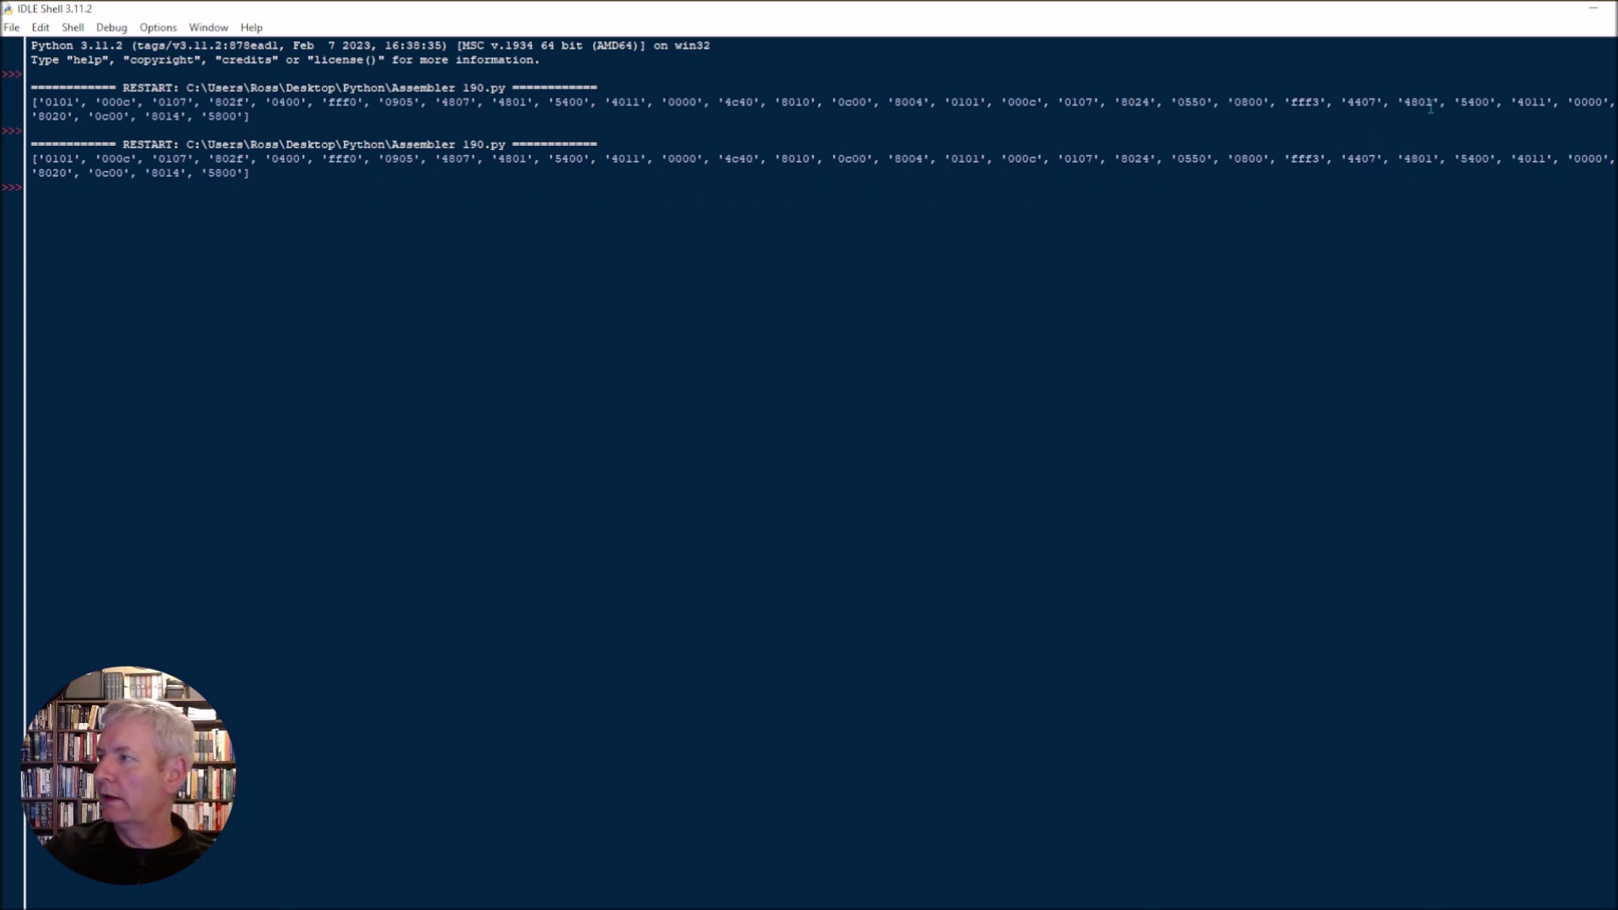
# Step: Minimize the shell and assembler editor, then open the COMPUTER subcircuit's context menu in Logisim
pyautogui.click(1599, 10)
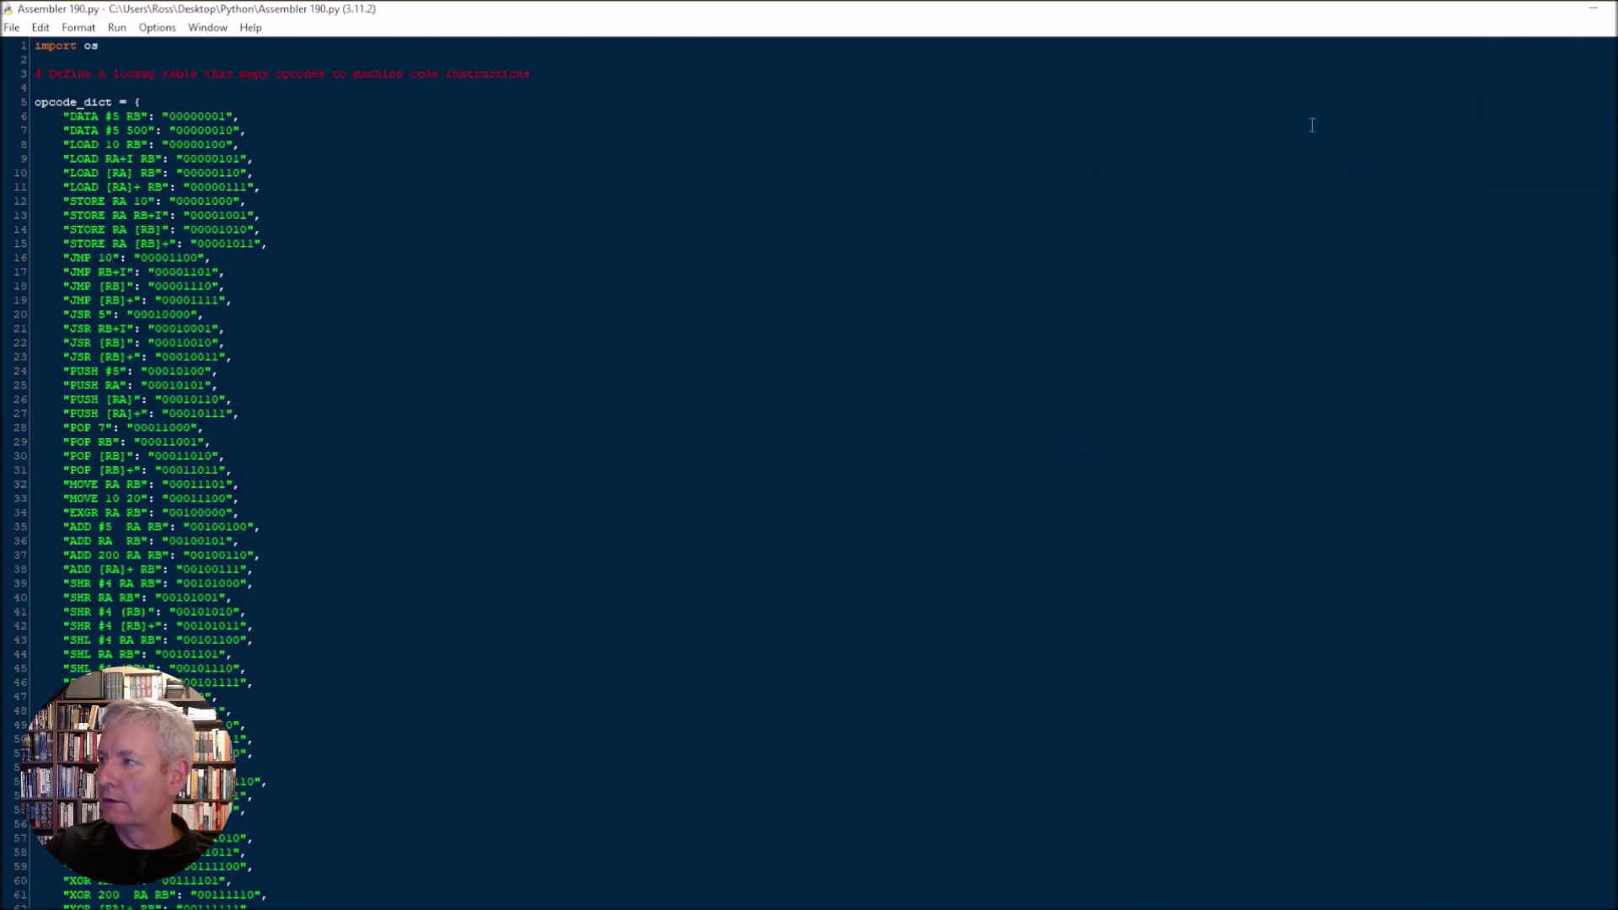
pyautogui.click(1593, 12)
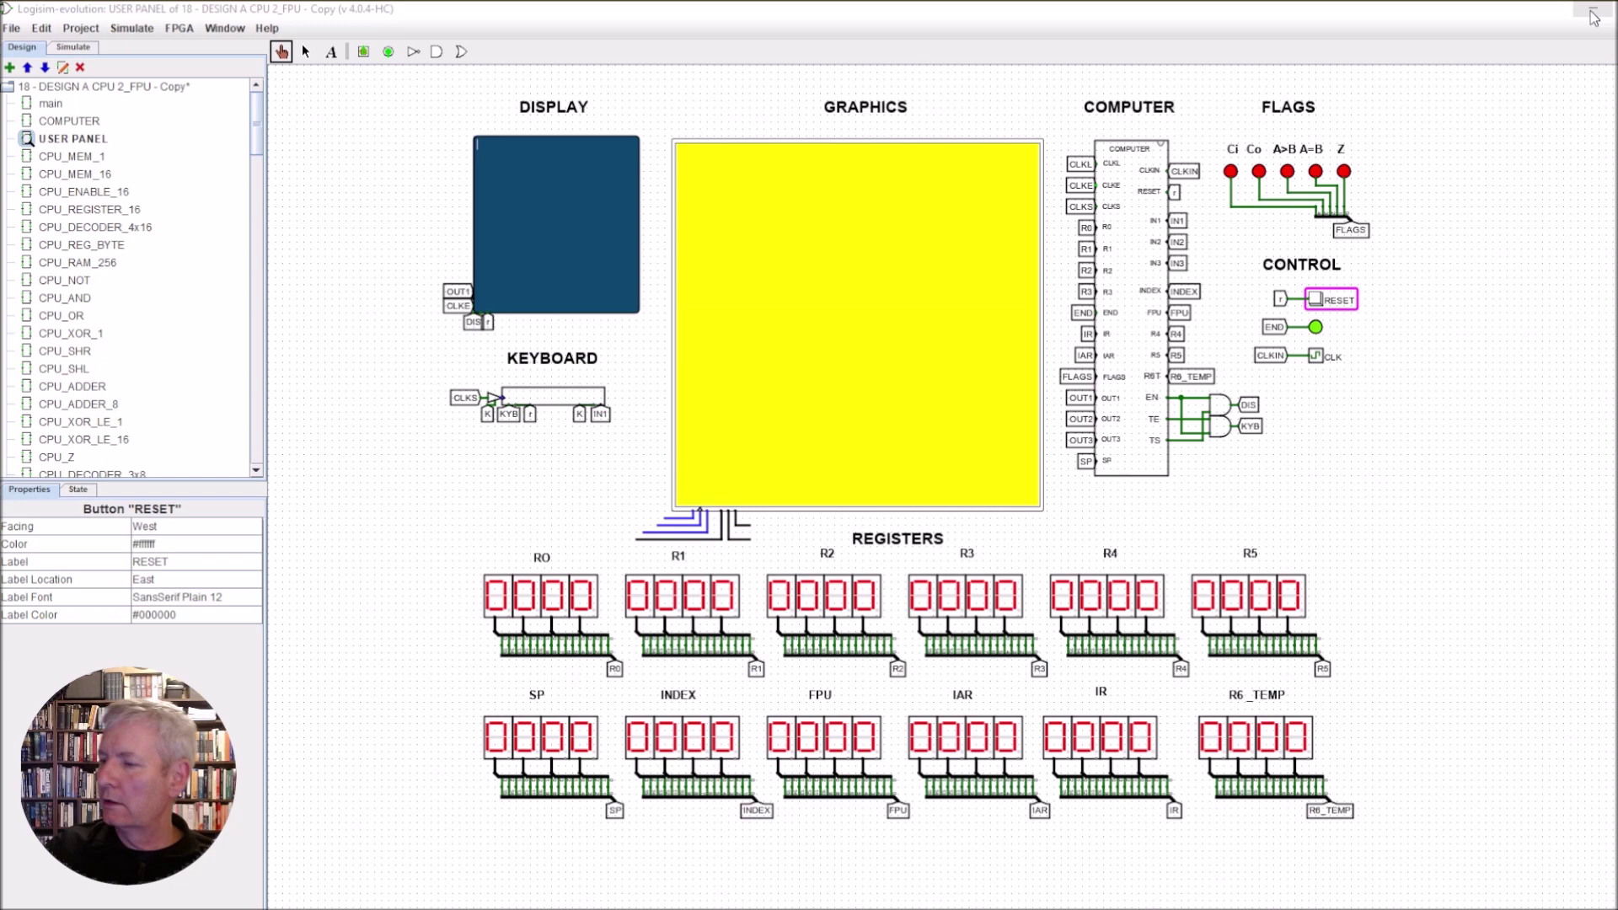
pyautogui.rightClick(1136, 326)
# Step: Open CPU_MOTHERBOARD and load MC_H.txt into the RAM as v3.0 hex, then close the editor
pyautogui.click(1180, 426)
pyautogui.rightClick(1357, 282)
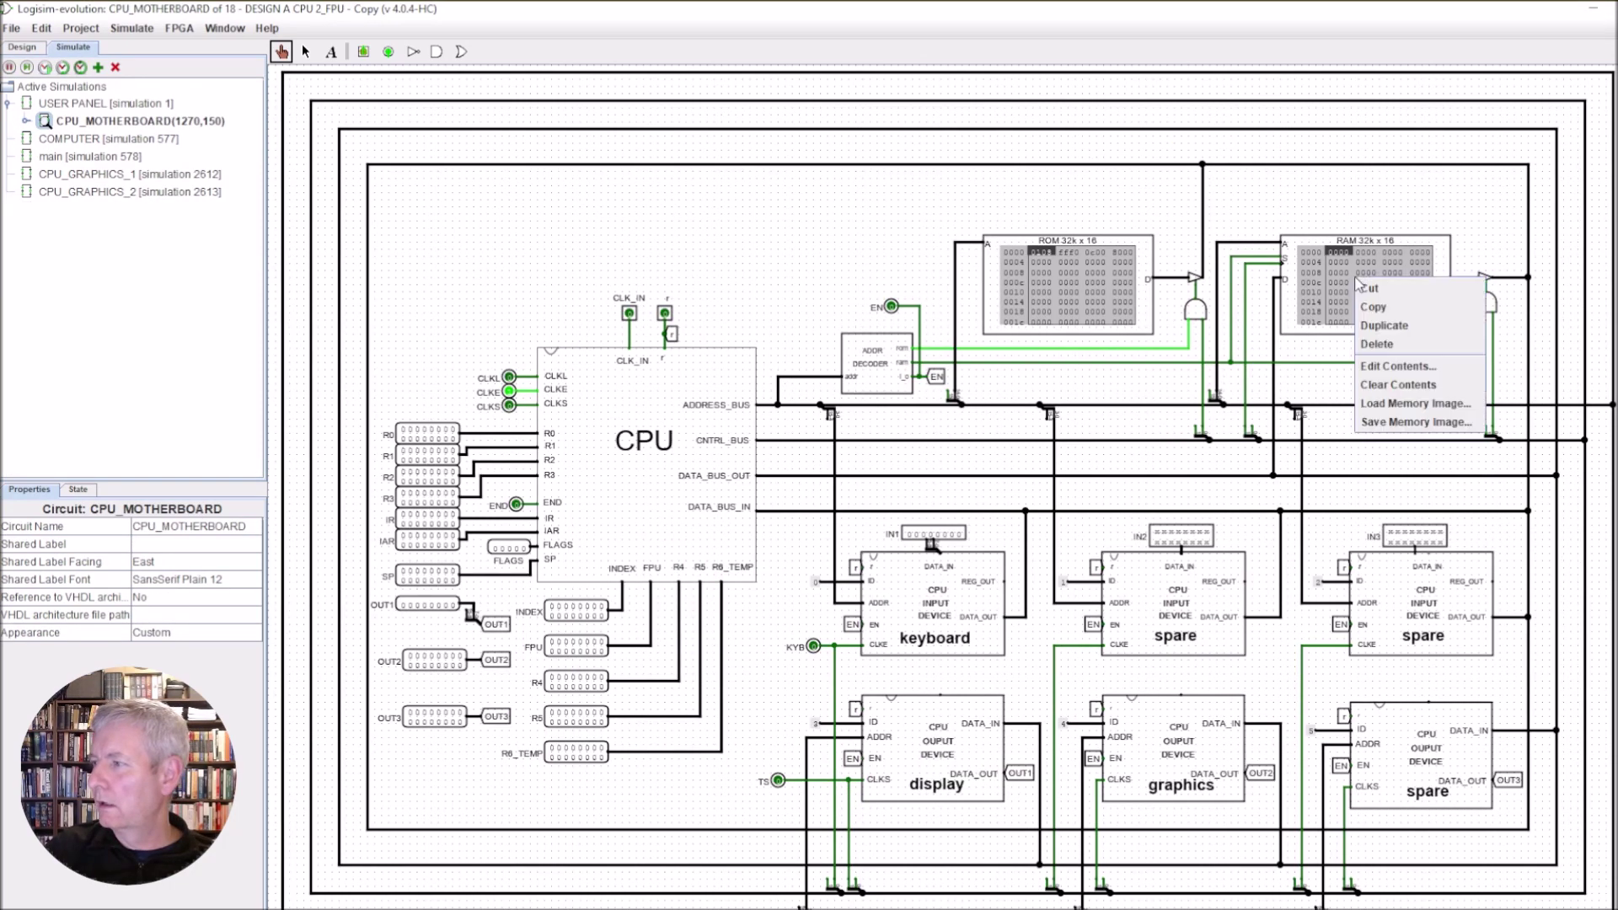
pyautogui.click(1399, 368)
pyautogui.click(781, 666)
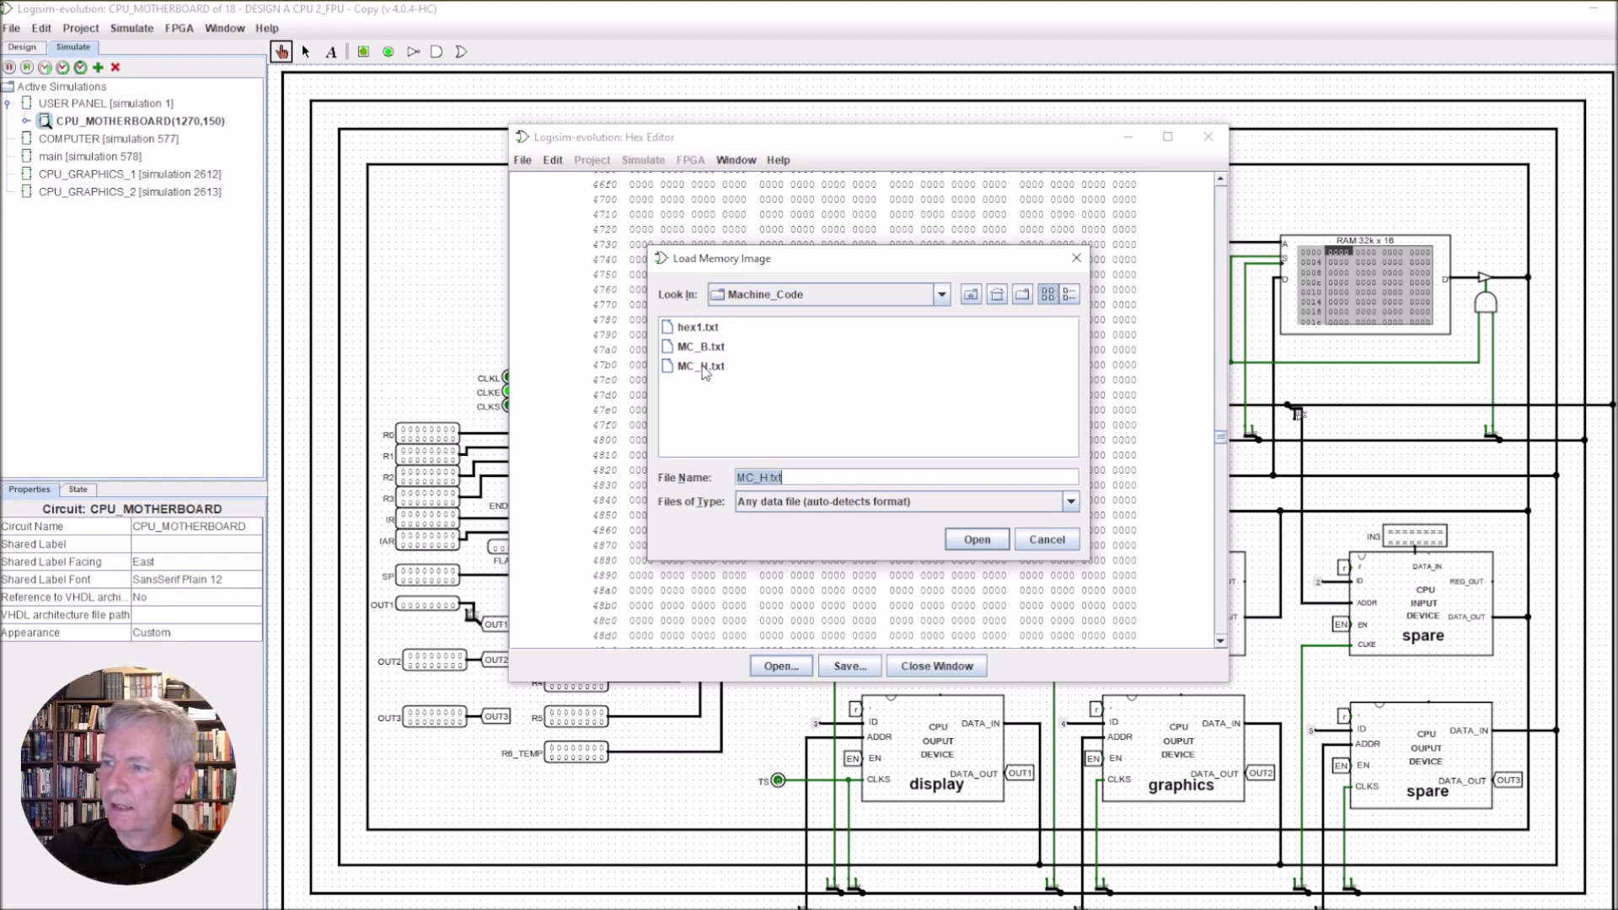
pyautogui.click(971, 545)
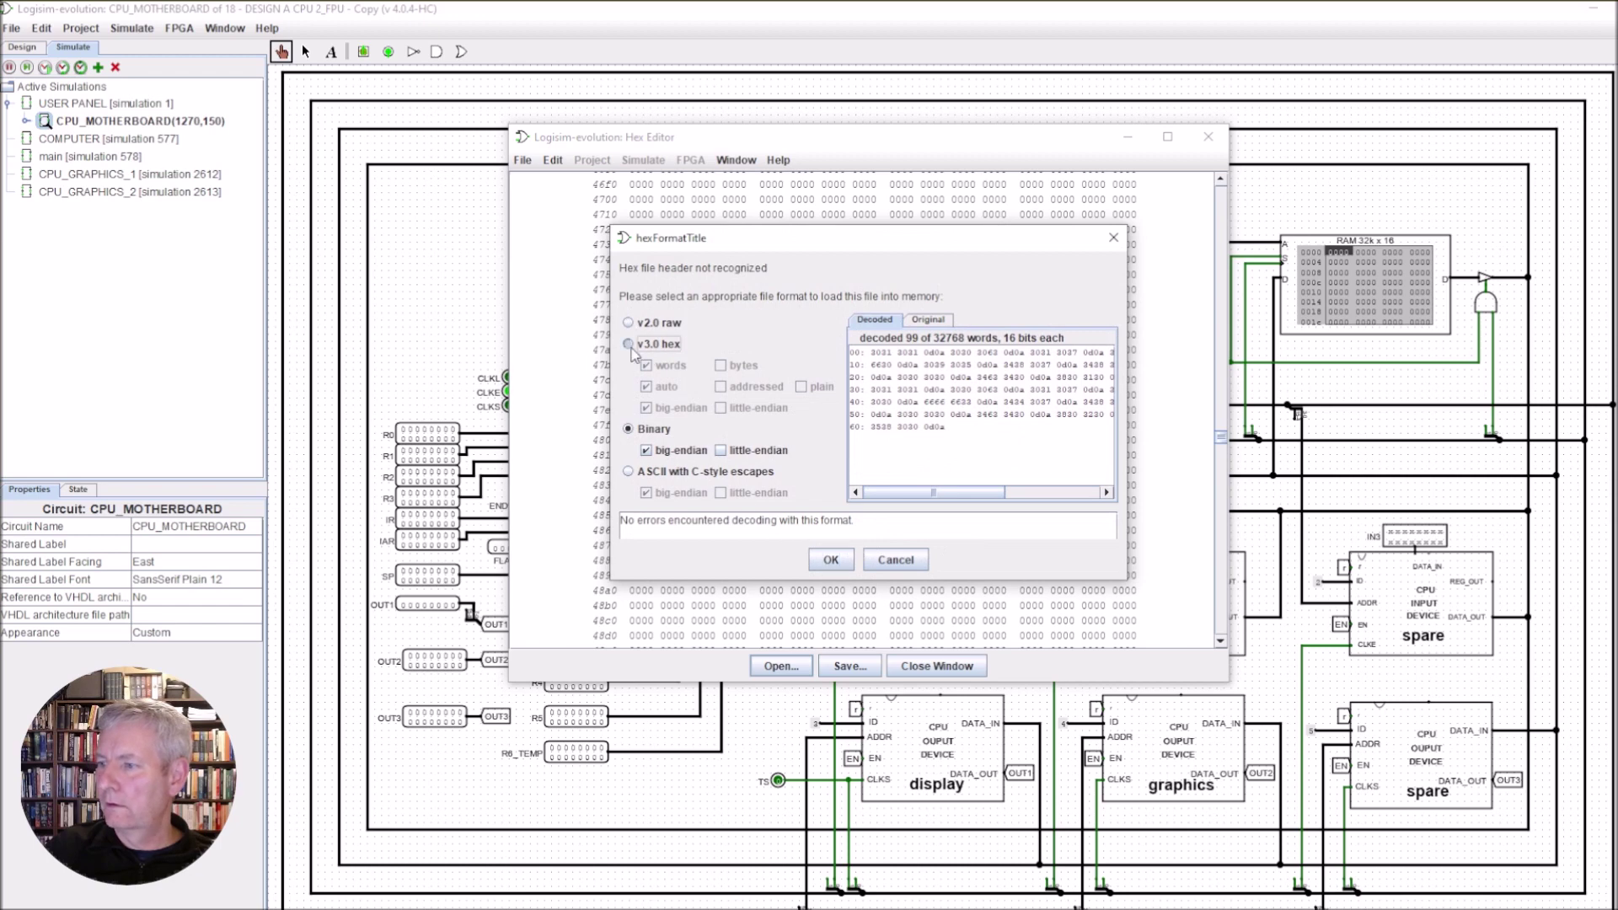
pyautogui.click(630, 346)
pyautogui.click(827, 559)
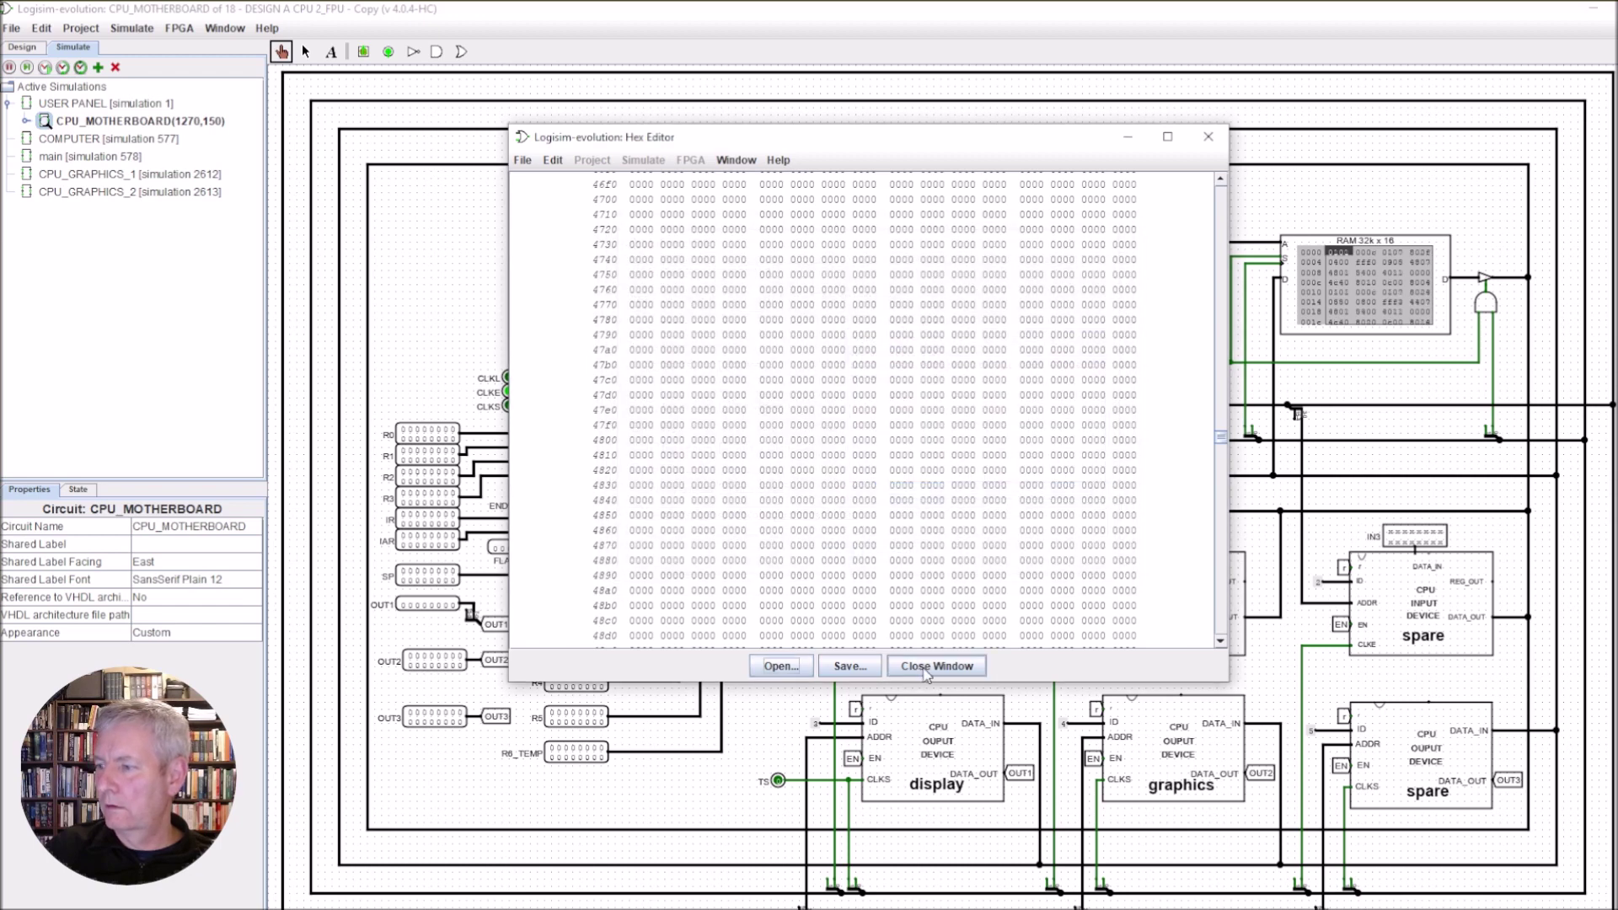
pyautogui.click(927, 668)
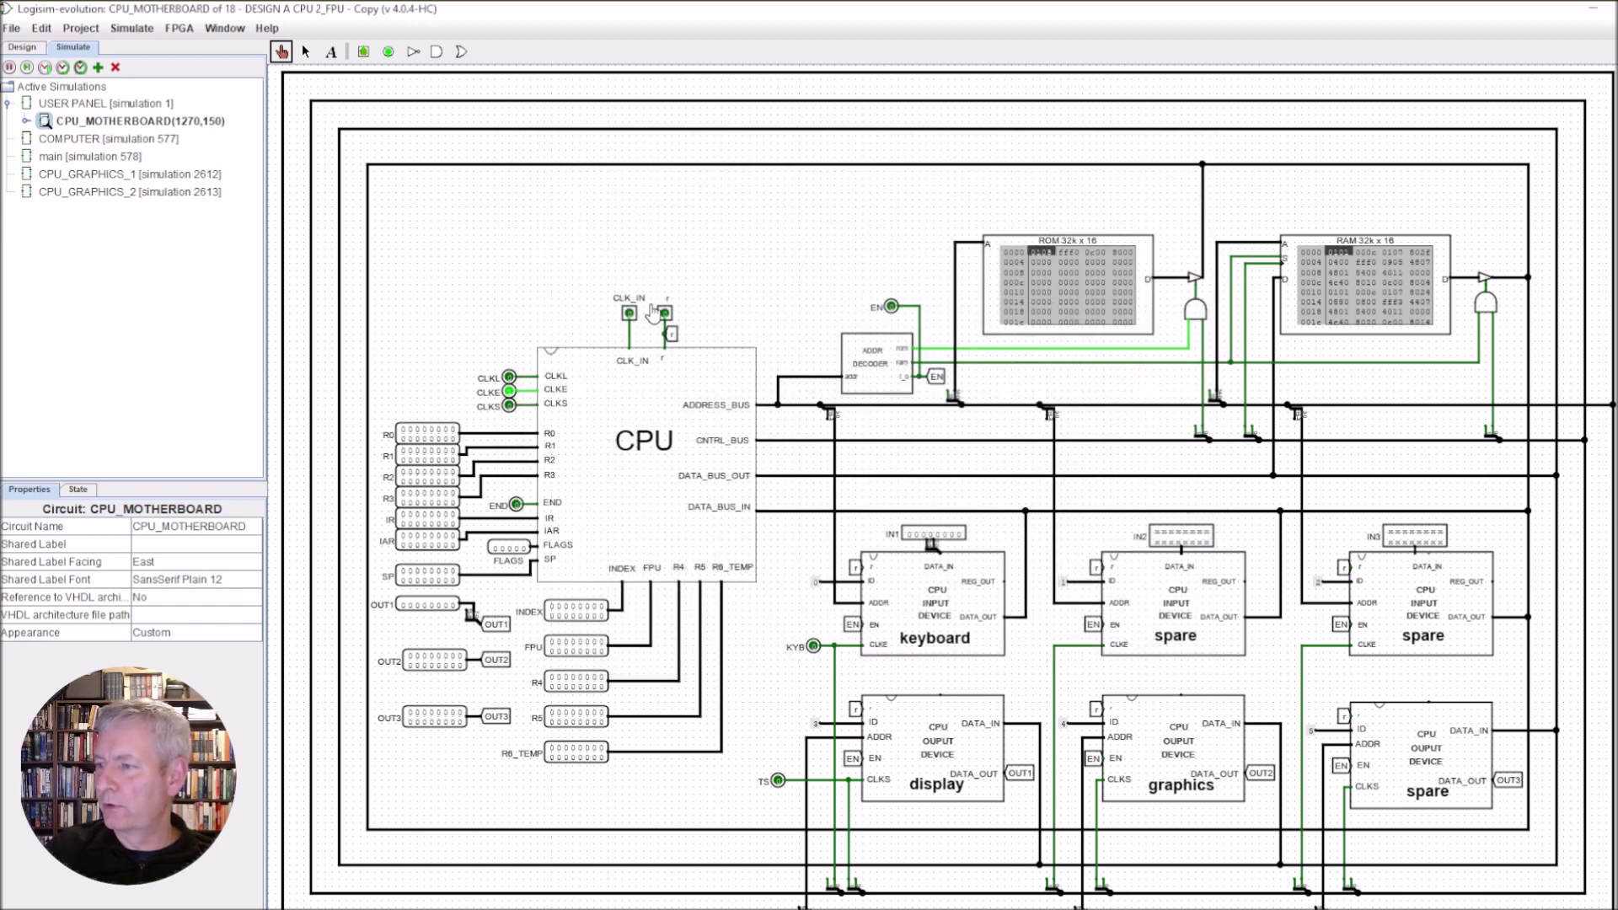
# Step: Open the USER PANEL circuit from the Design list and select its Keyboard component
pyautogui.click(34, 47)
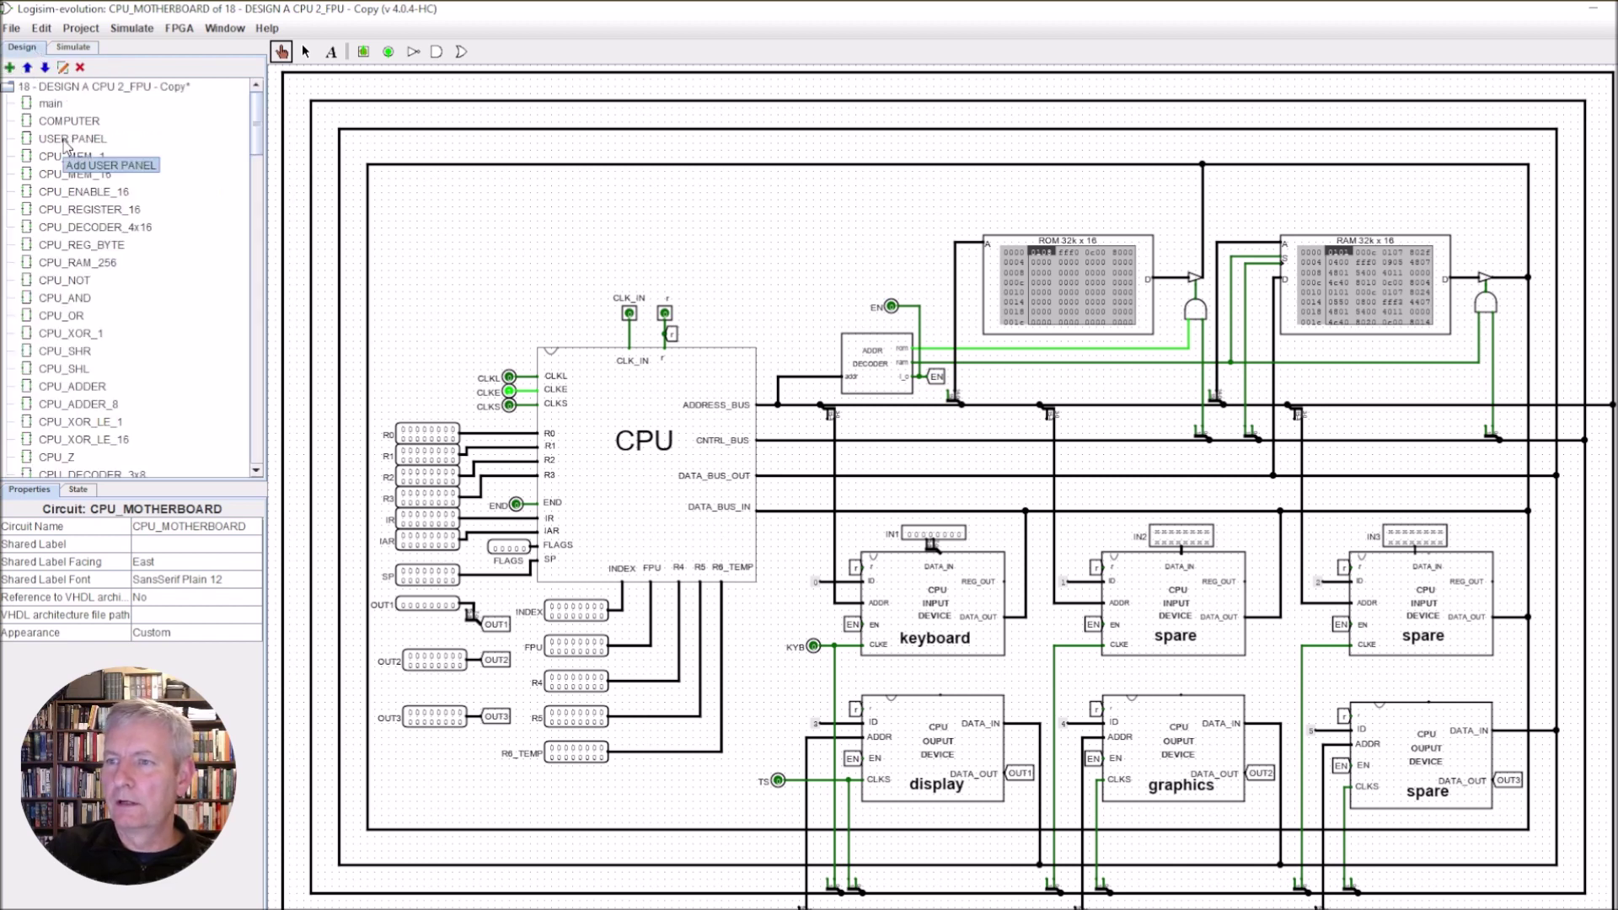
pyautogui.doubleClick(67, 139)
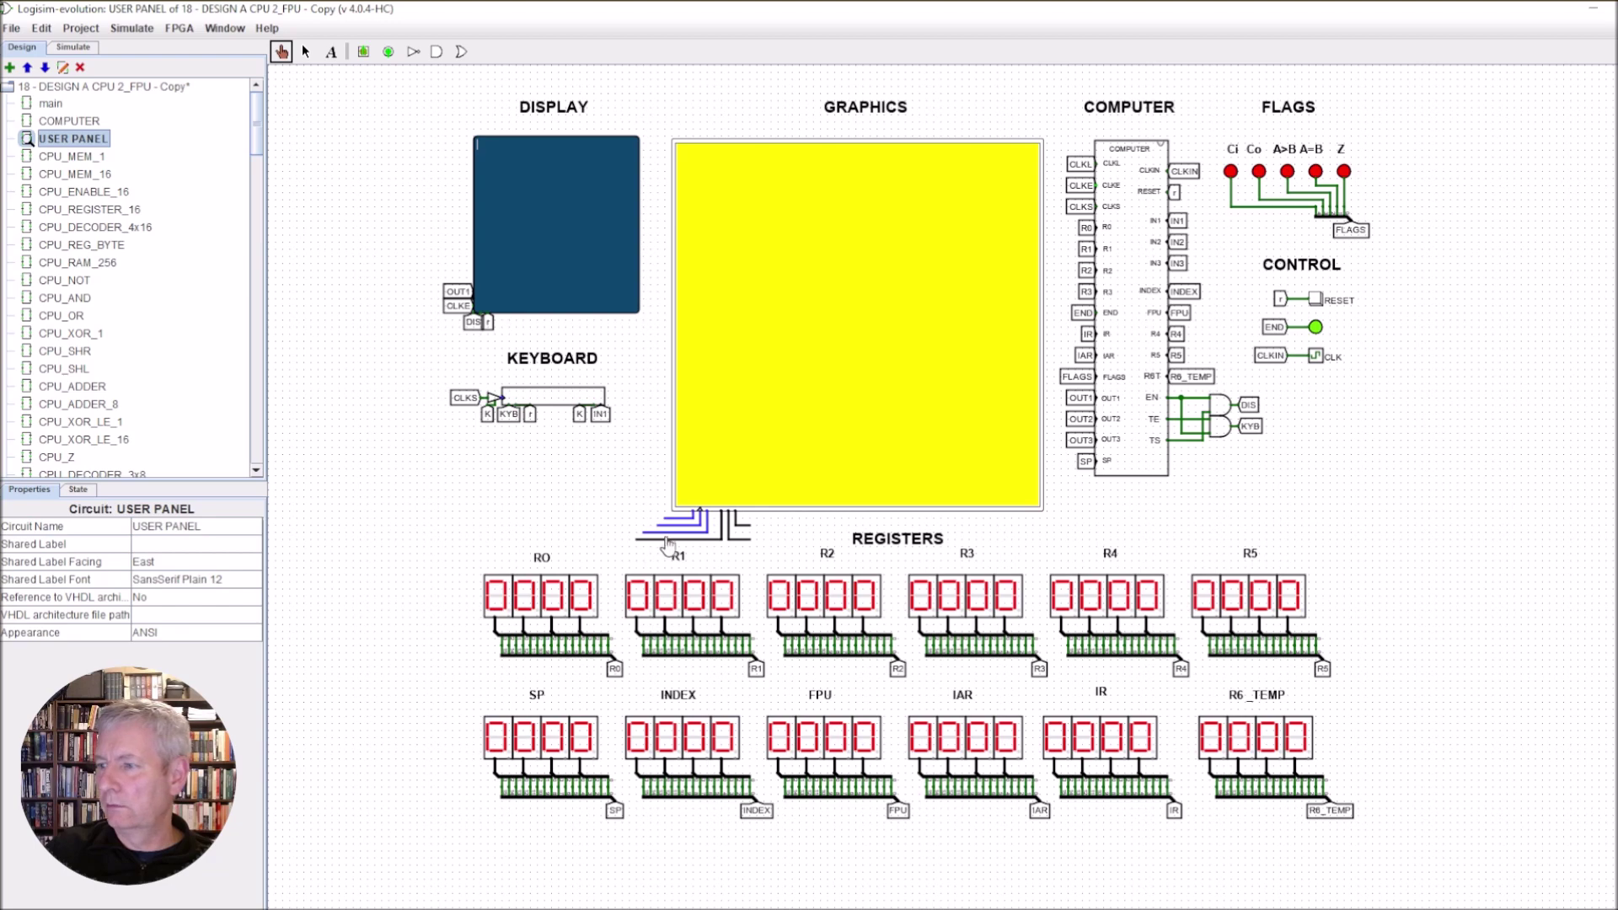
pyautogui.click(549, 409)
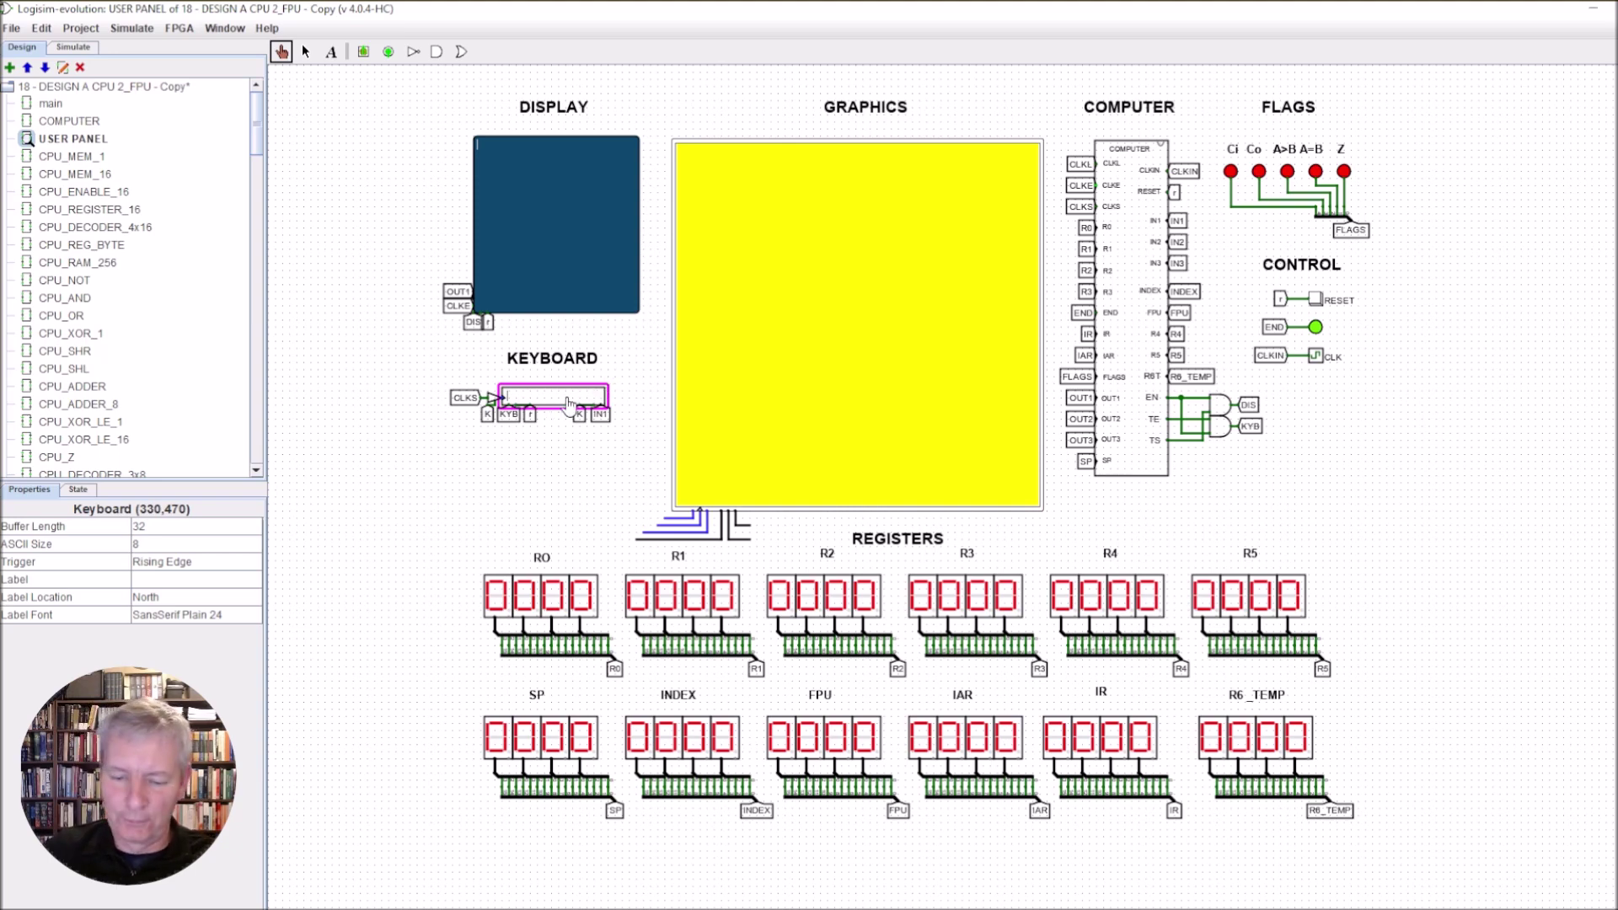
# Step: Type the reversed text '!dlrow olleh' into the Keyboard component's buffer
pyautogui.write('i')
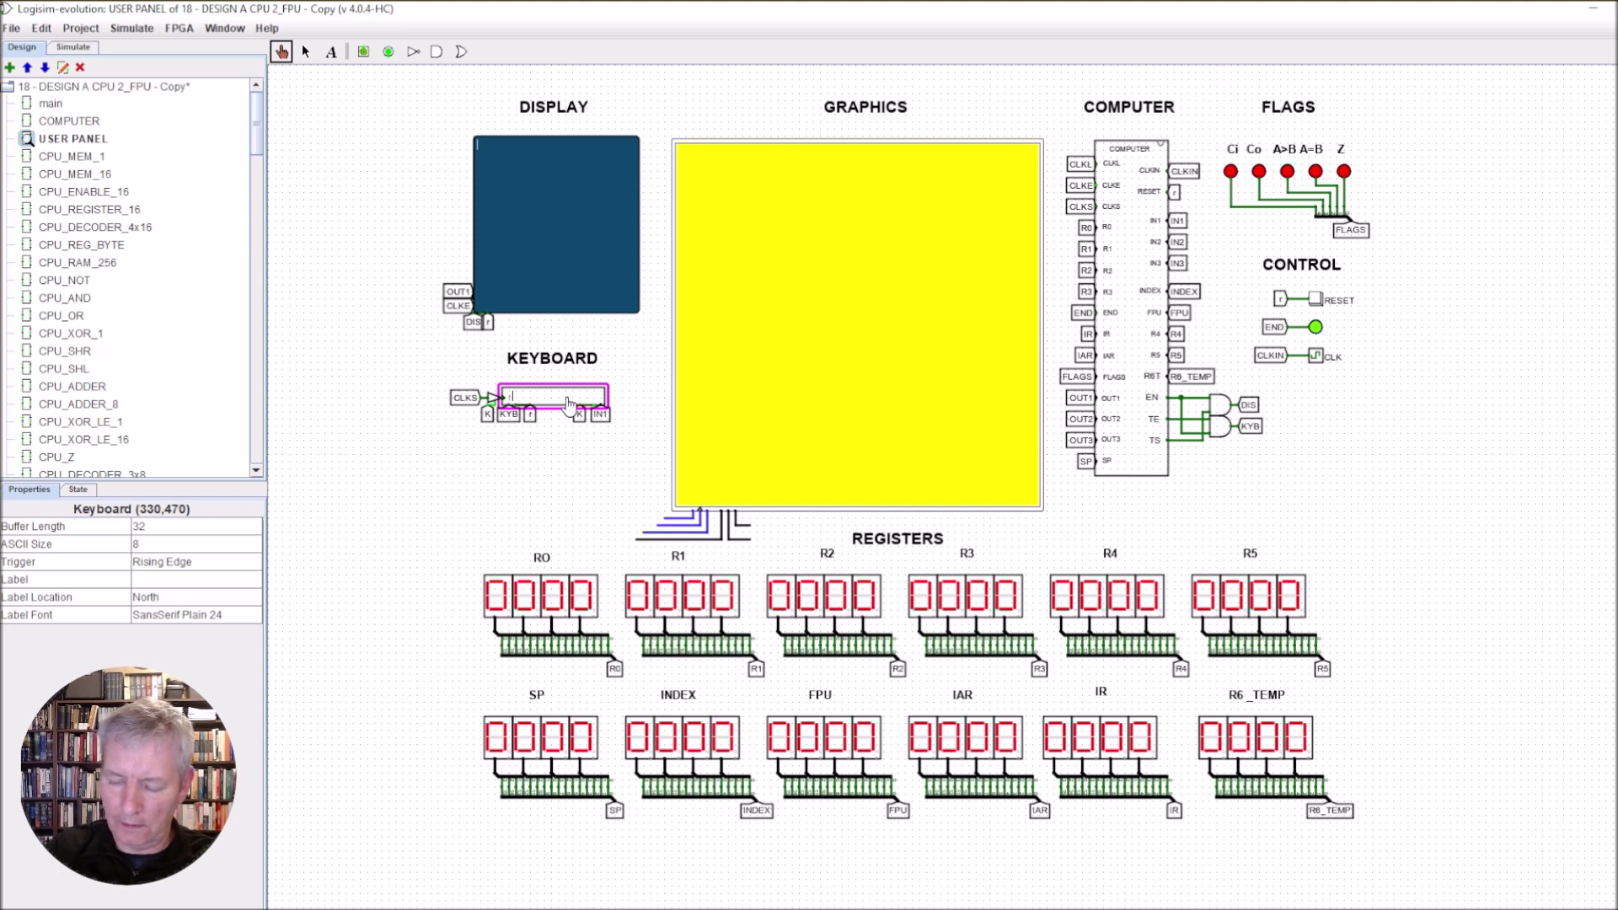
pyautogui.write('d')
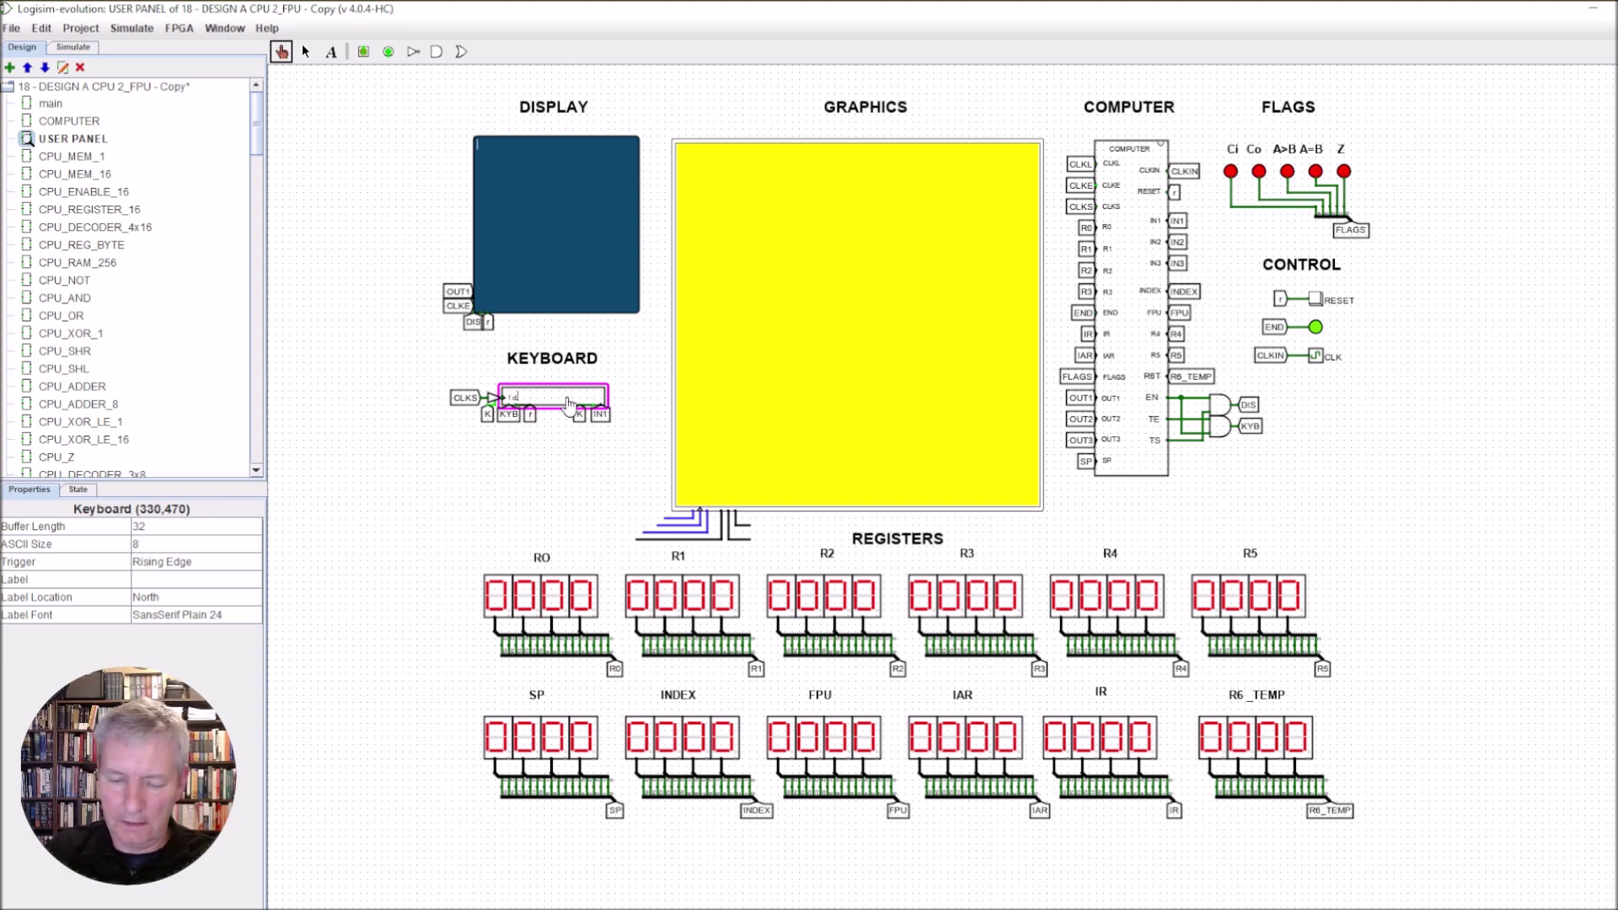
pyautogui.write('lrow')
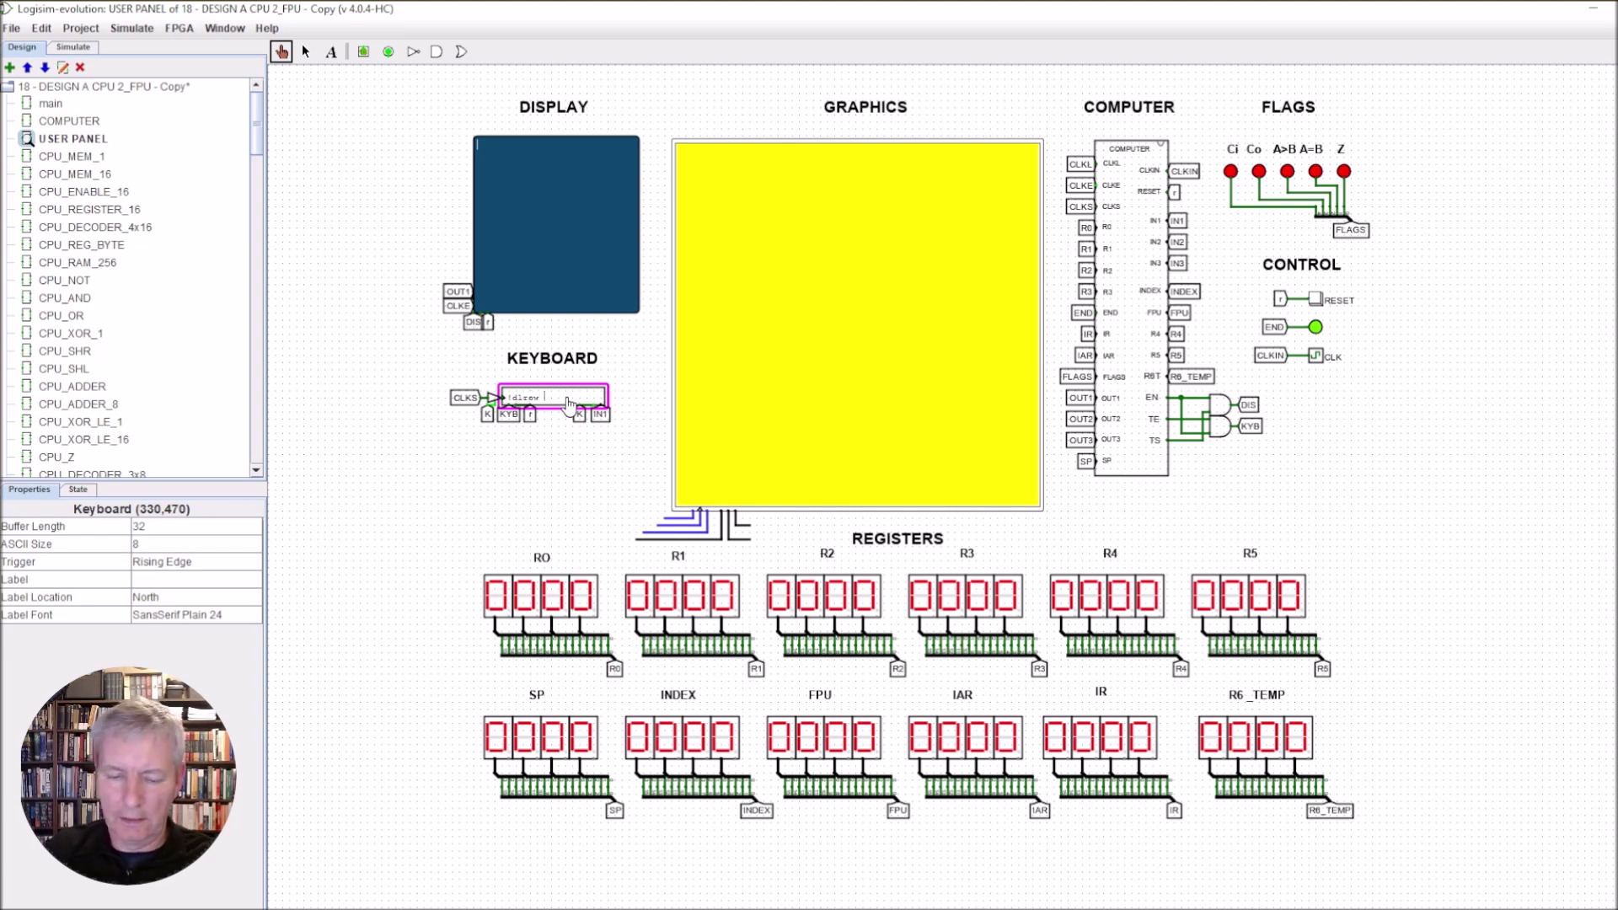
pyautogui.write('o')
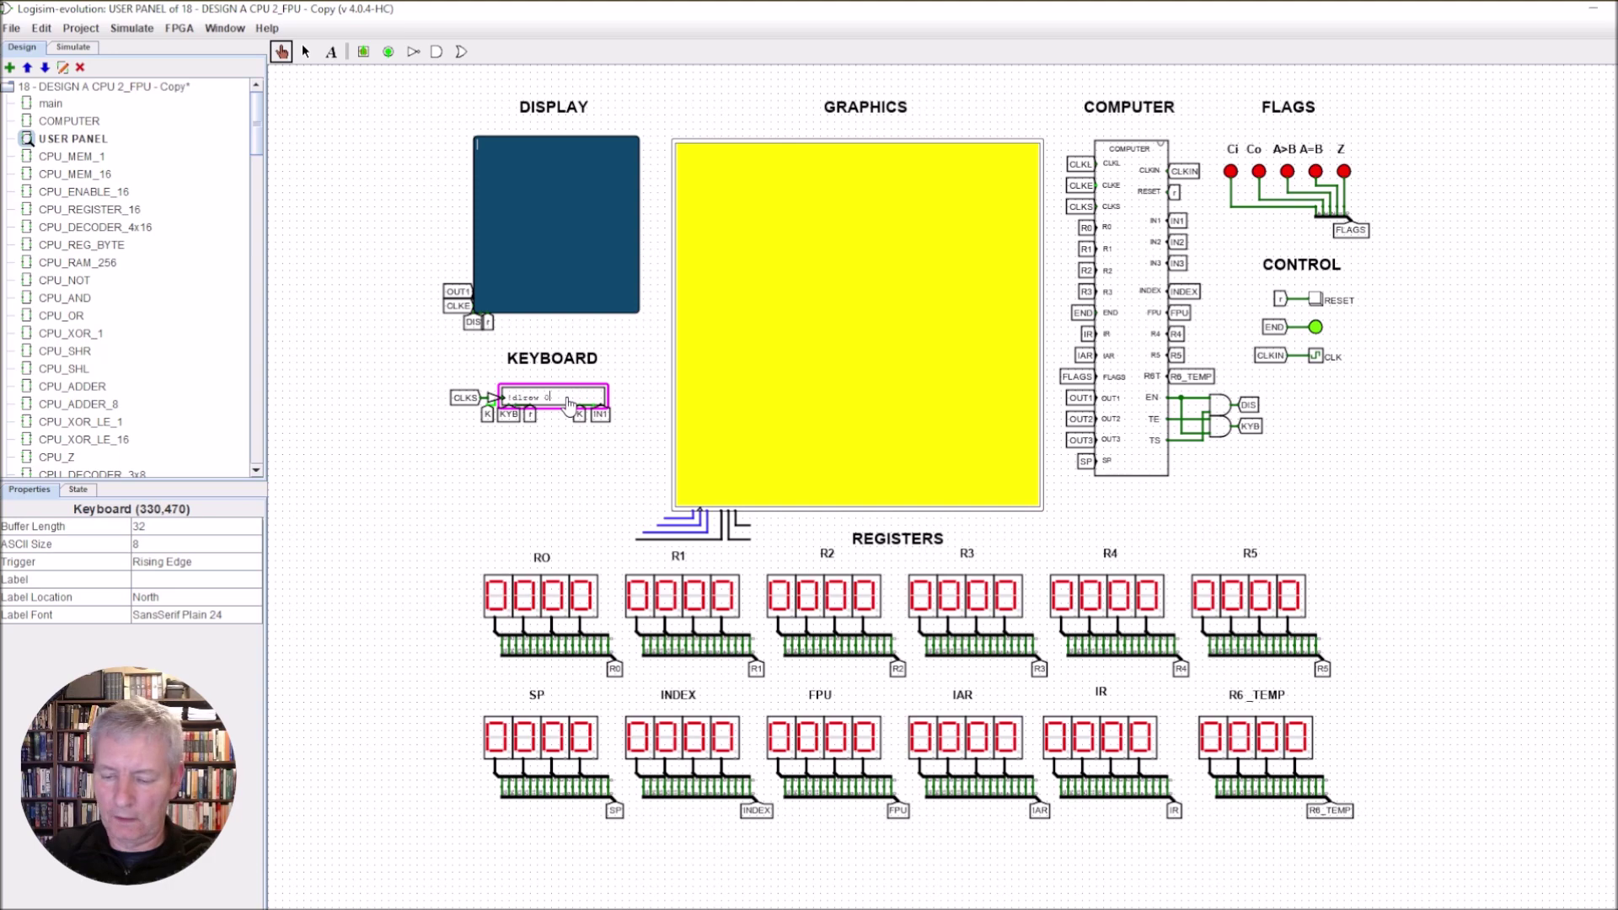
pyautogui.write('lle')
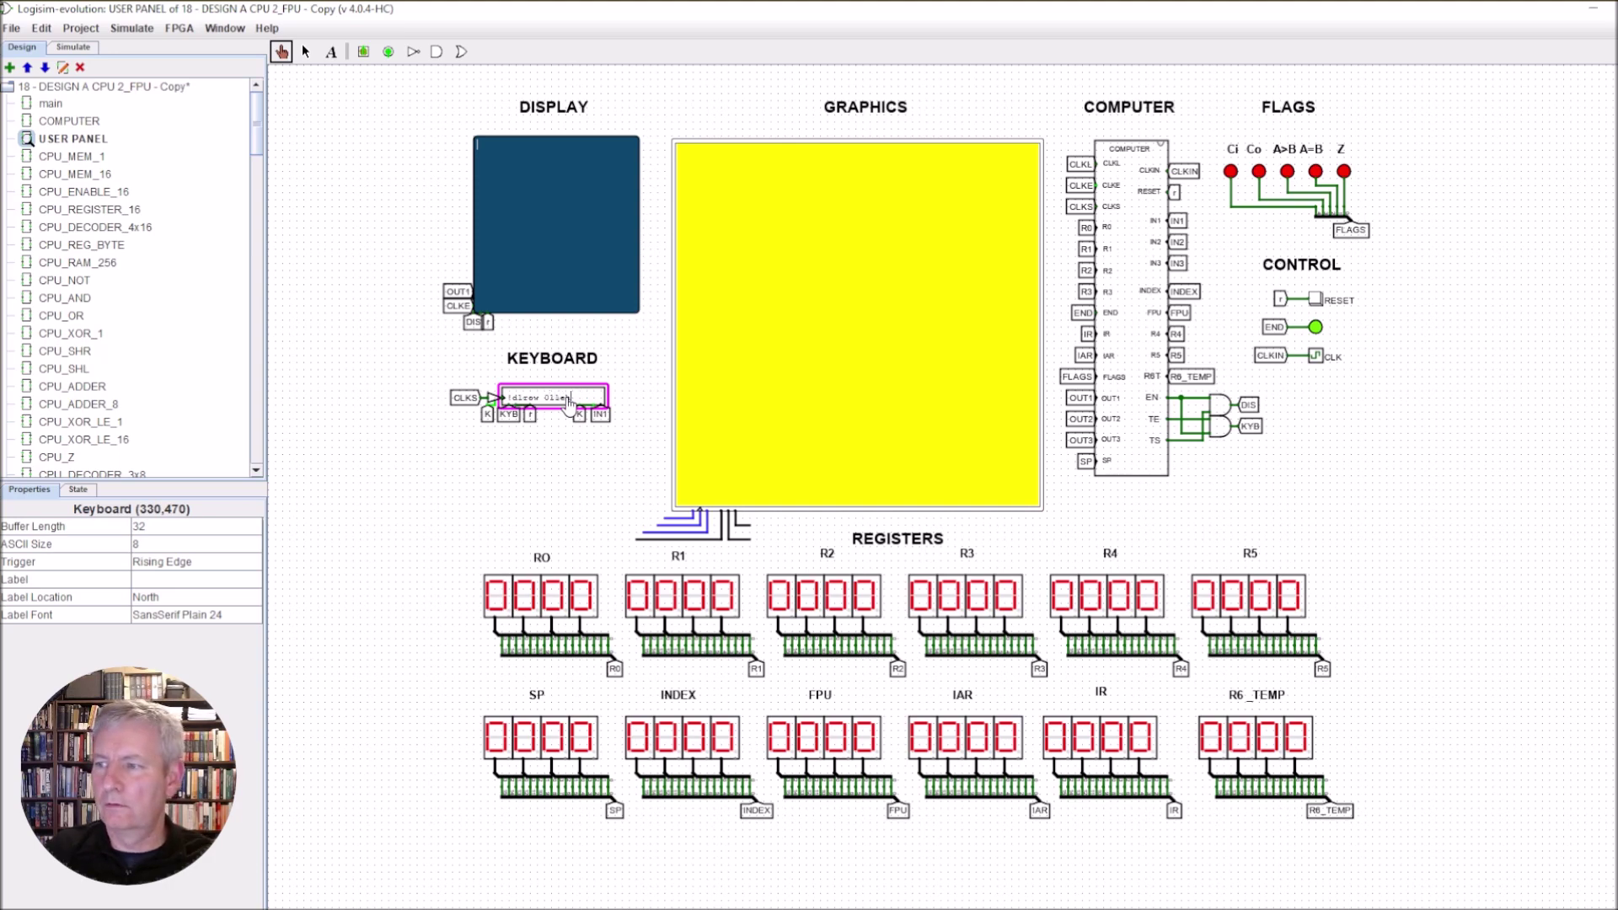
pyautogui.write('h')
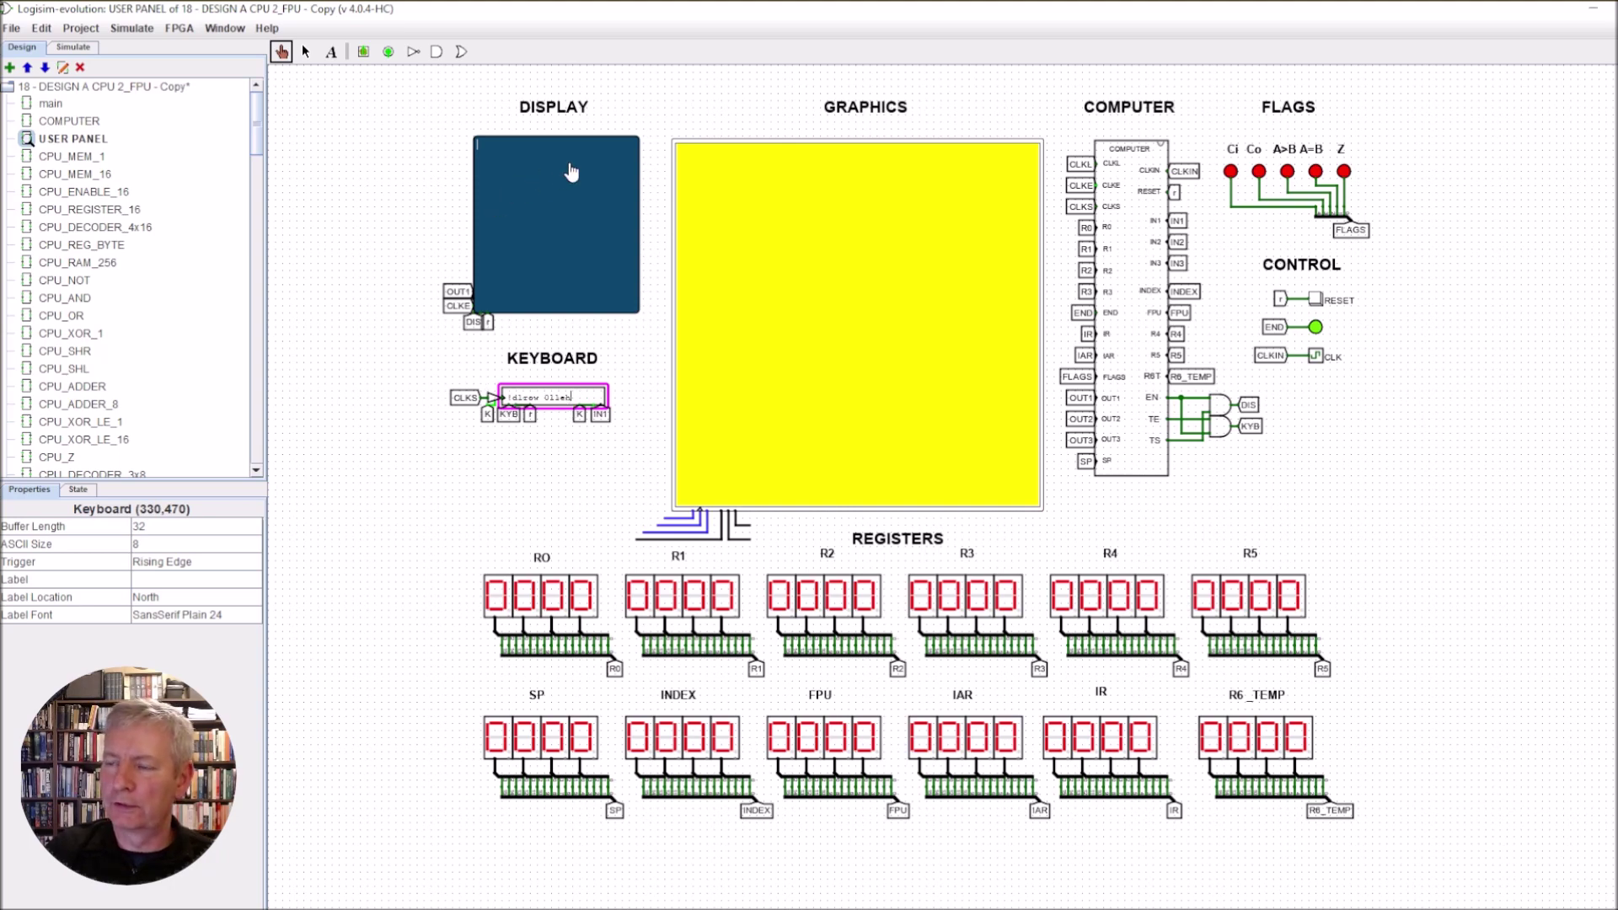
# Step: Turn on automatic clock ticking on USER PANEL so the program starts printing
pyautogui.click(129, 29)
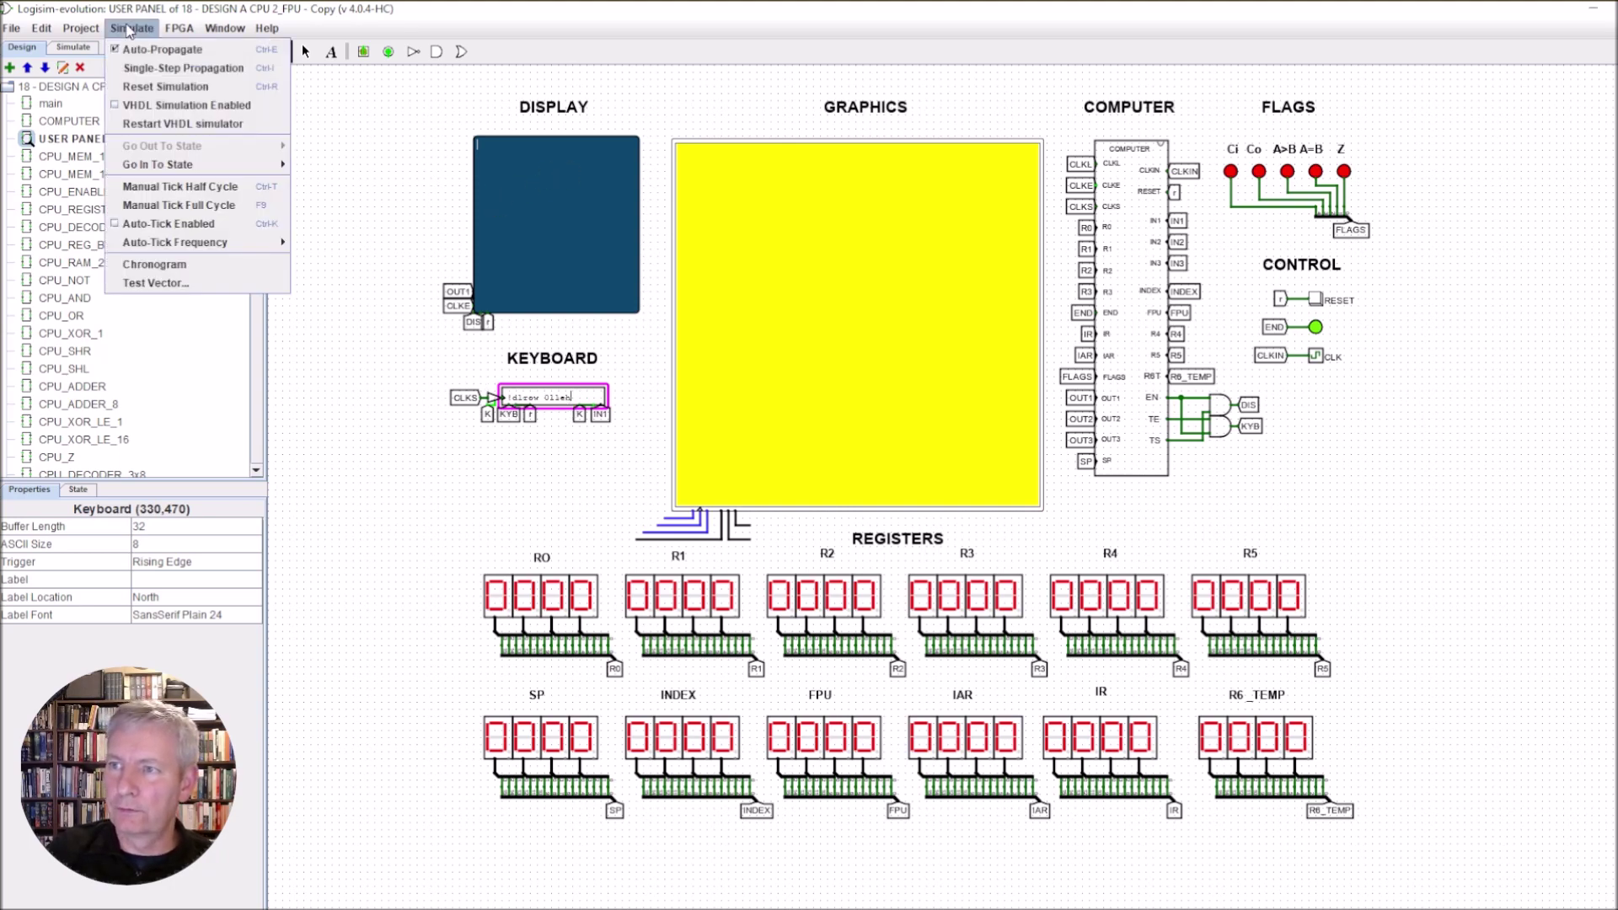
pyautogui.click(152, 224)
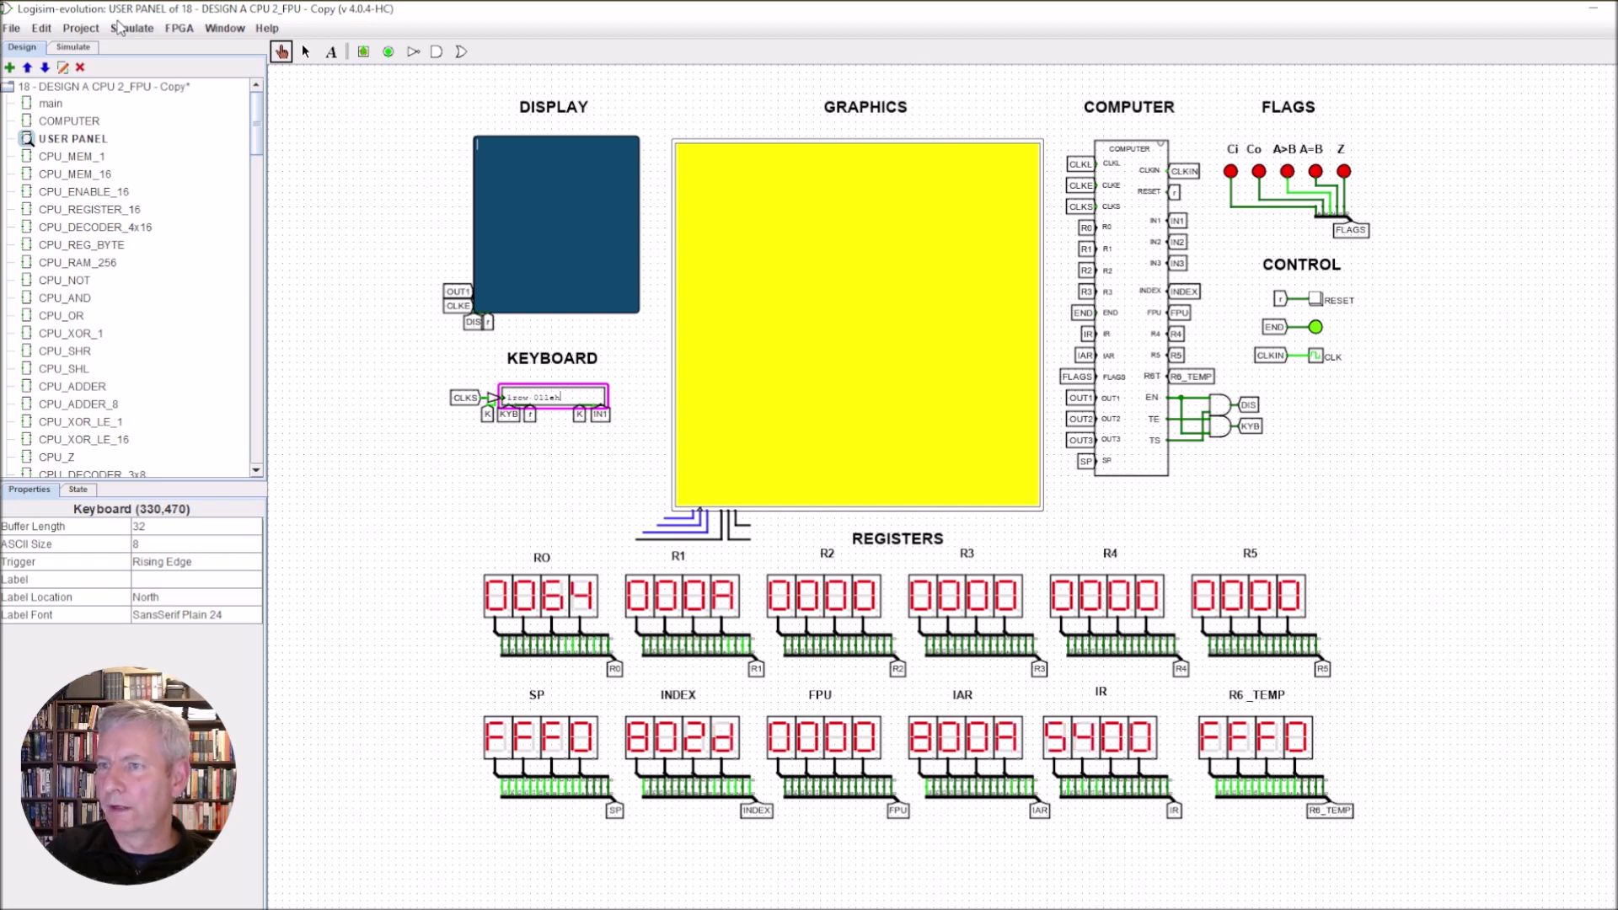
pyautogui.click(126, 28)
pyautogui.moveTo(186, 243)
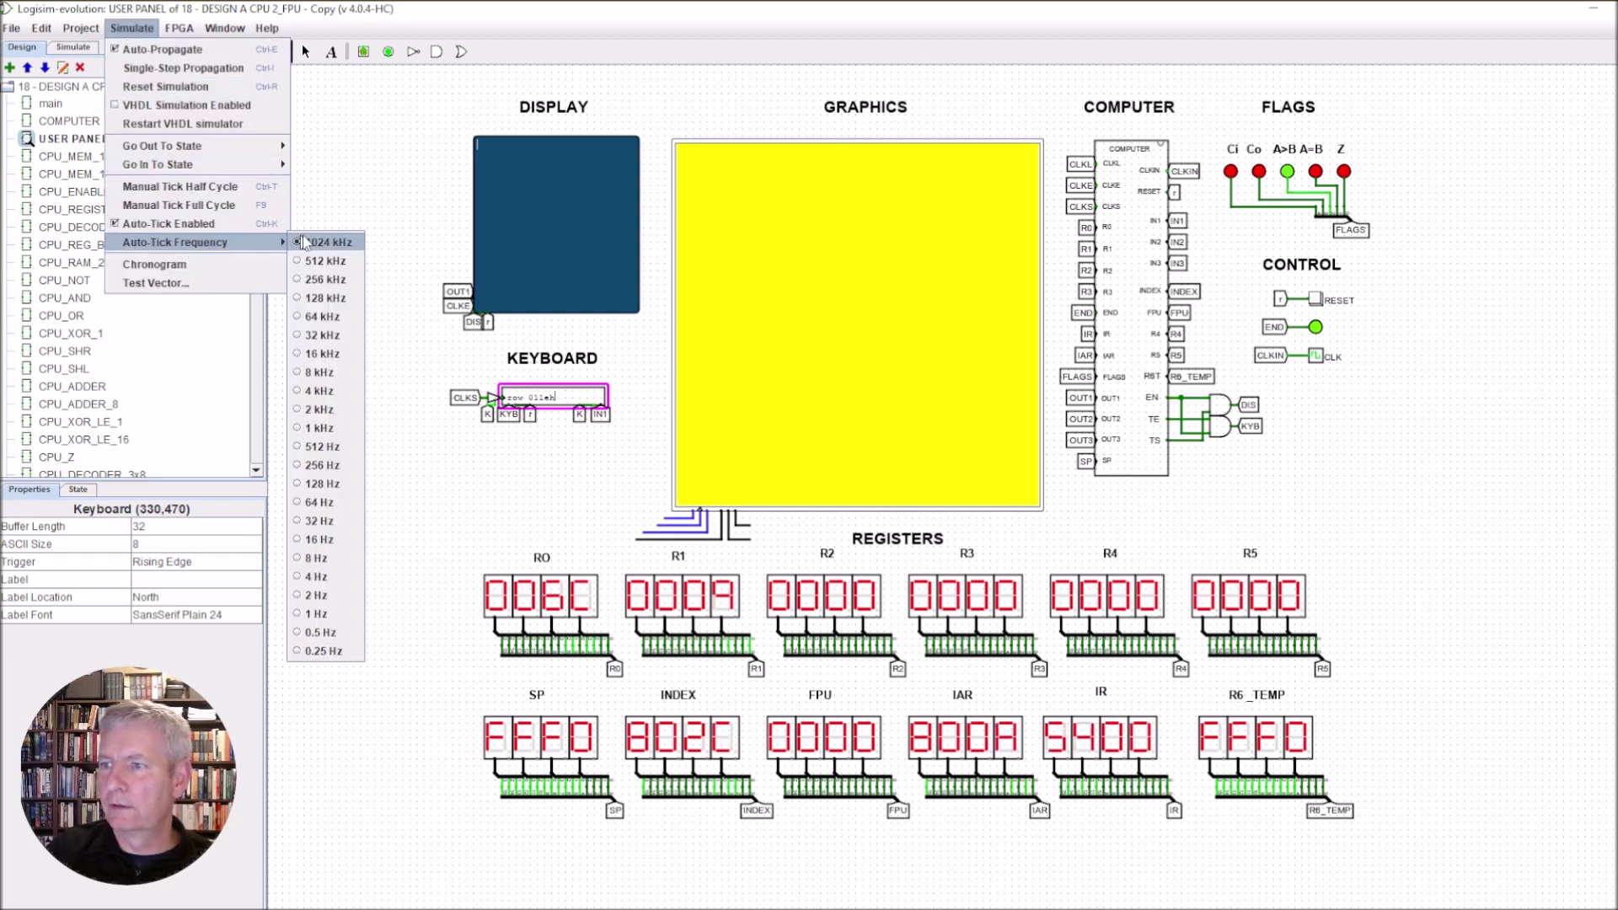
pyautogui.click(412, 9)
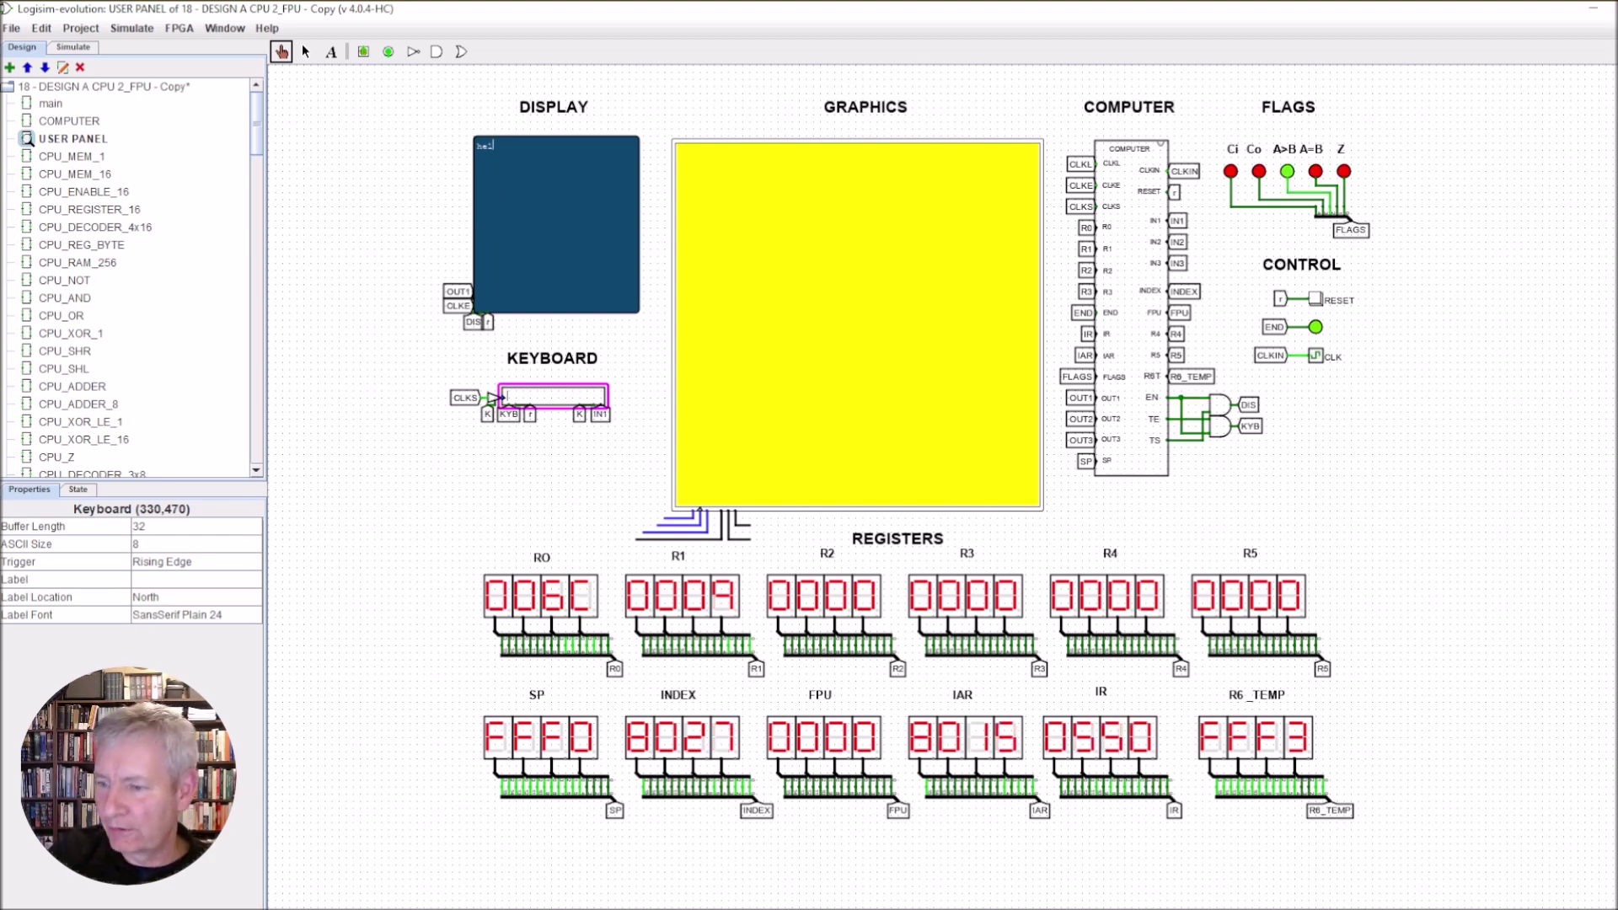
pyautogui.scroll(2, 305, 533)
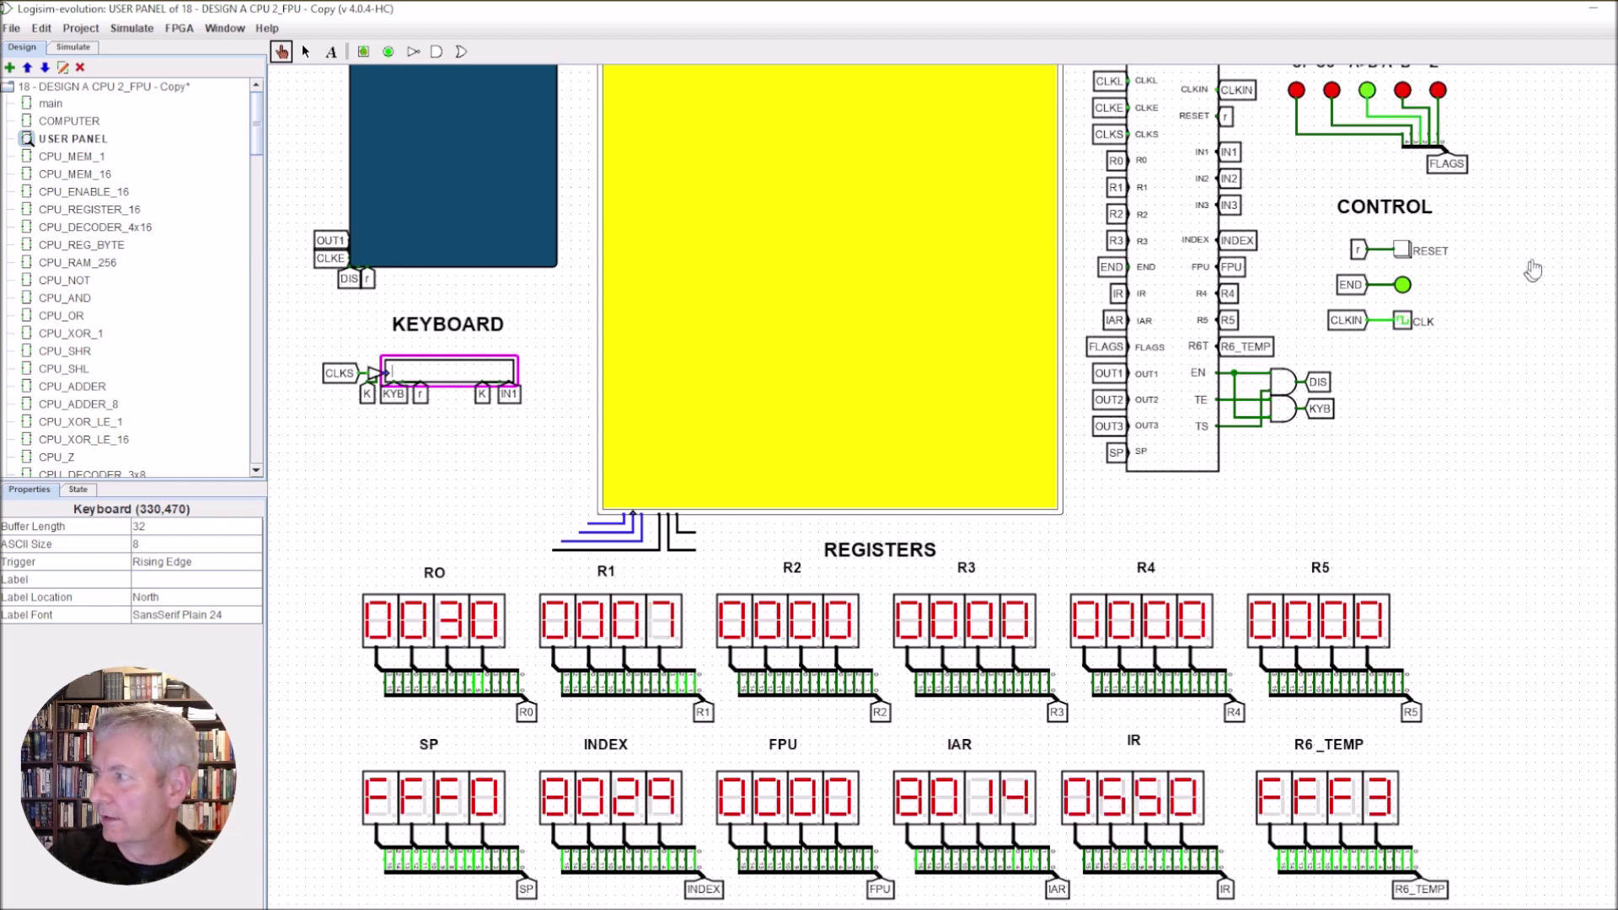
# Step: Zoom in on the registers as the greeting prints, then zoom out to fit the whole panel
pyautogui.scroll(3, 430, 593)
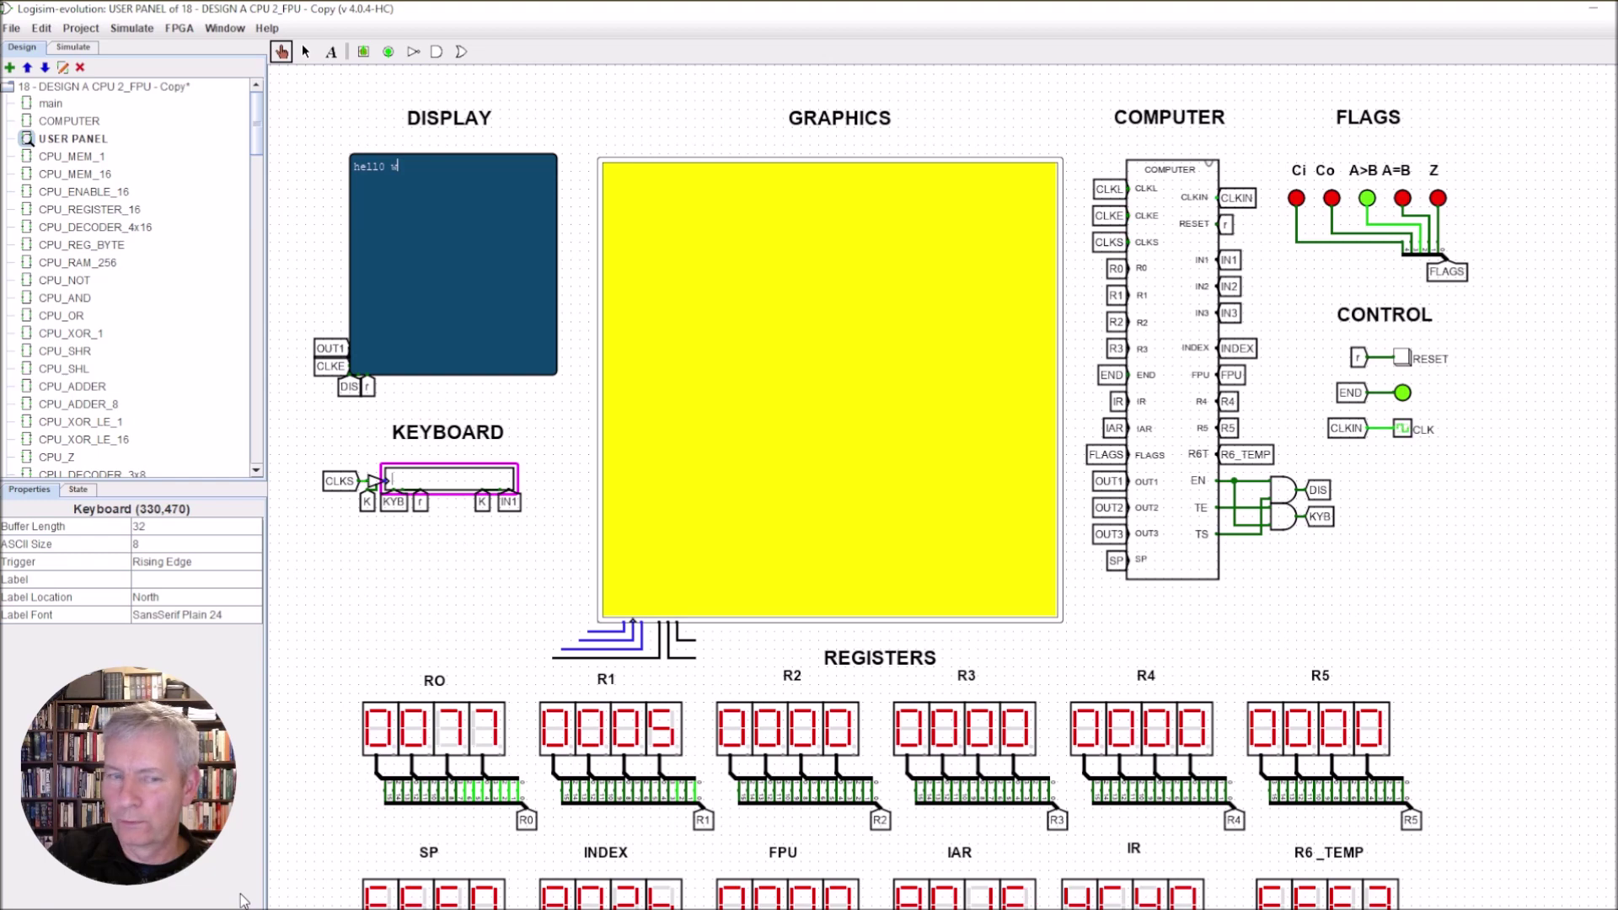
pyautogui.hotkey('ctrl', '=')
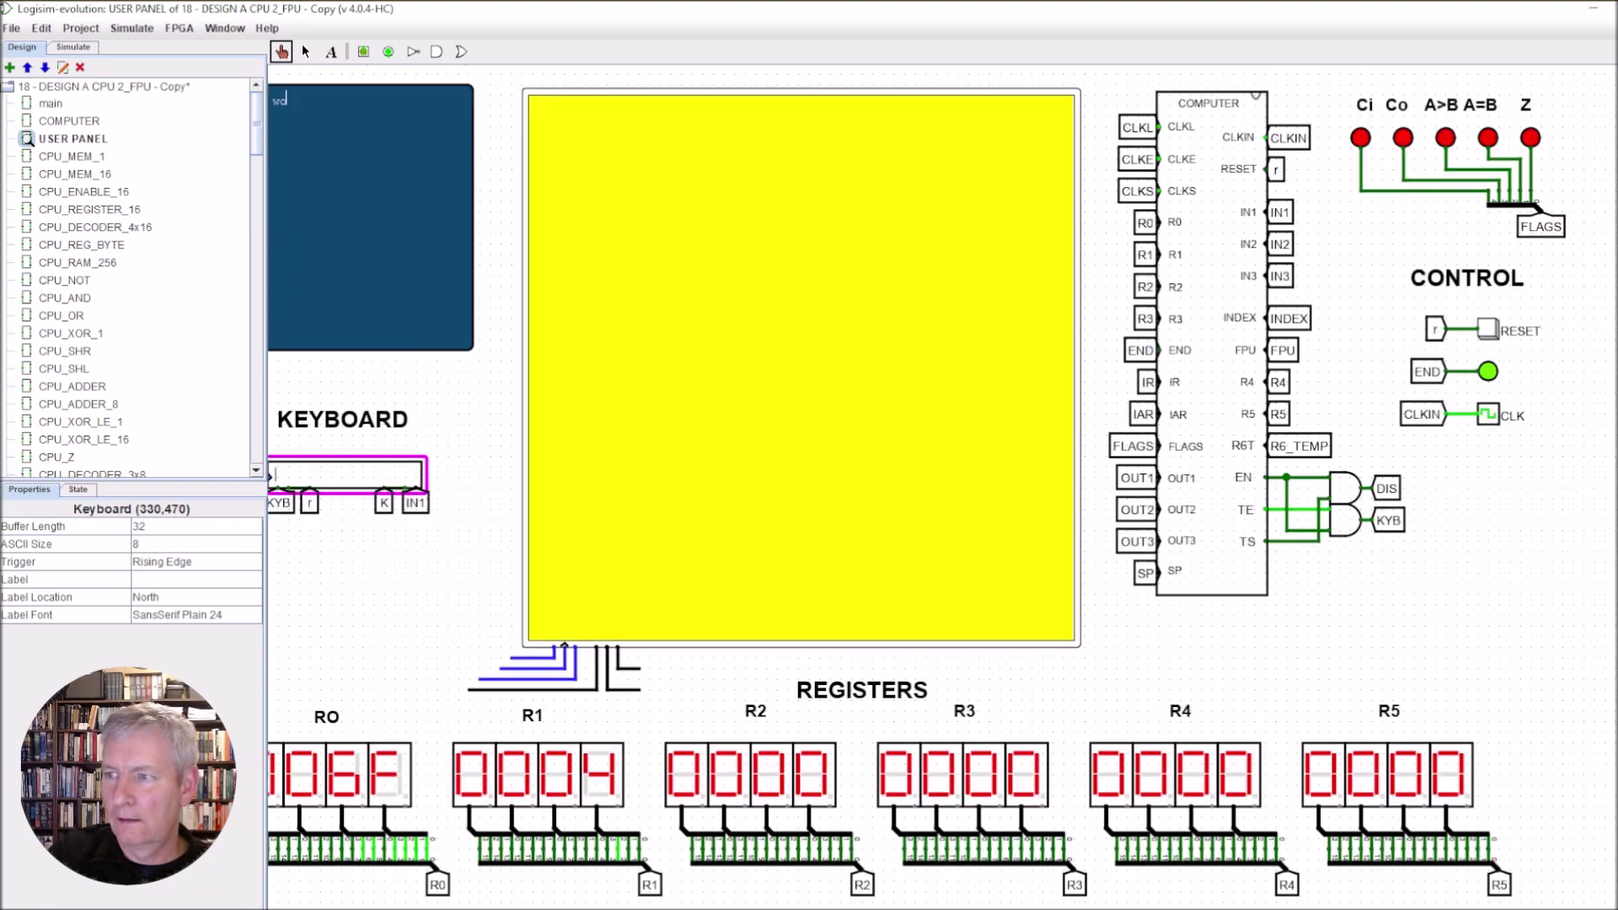
pyautogui.hscroll(-5, 519, 479)
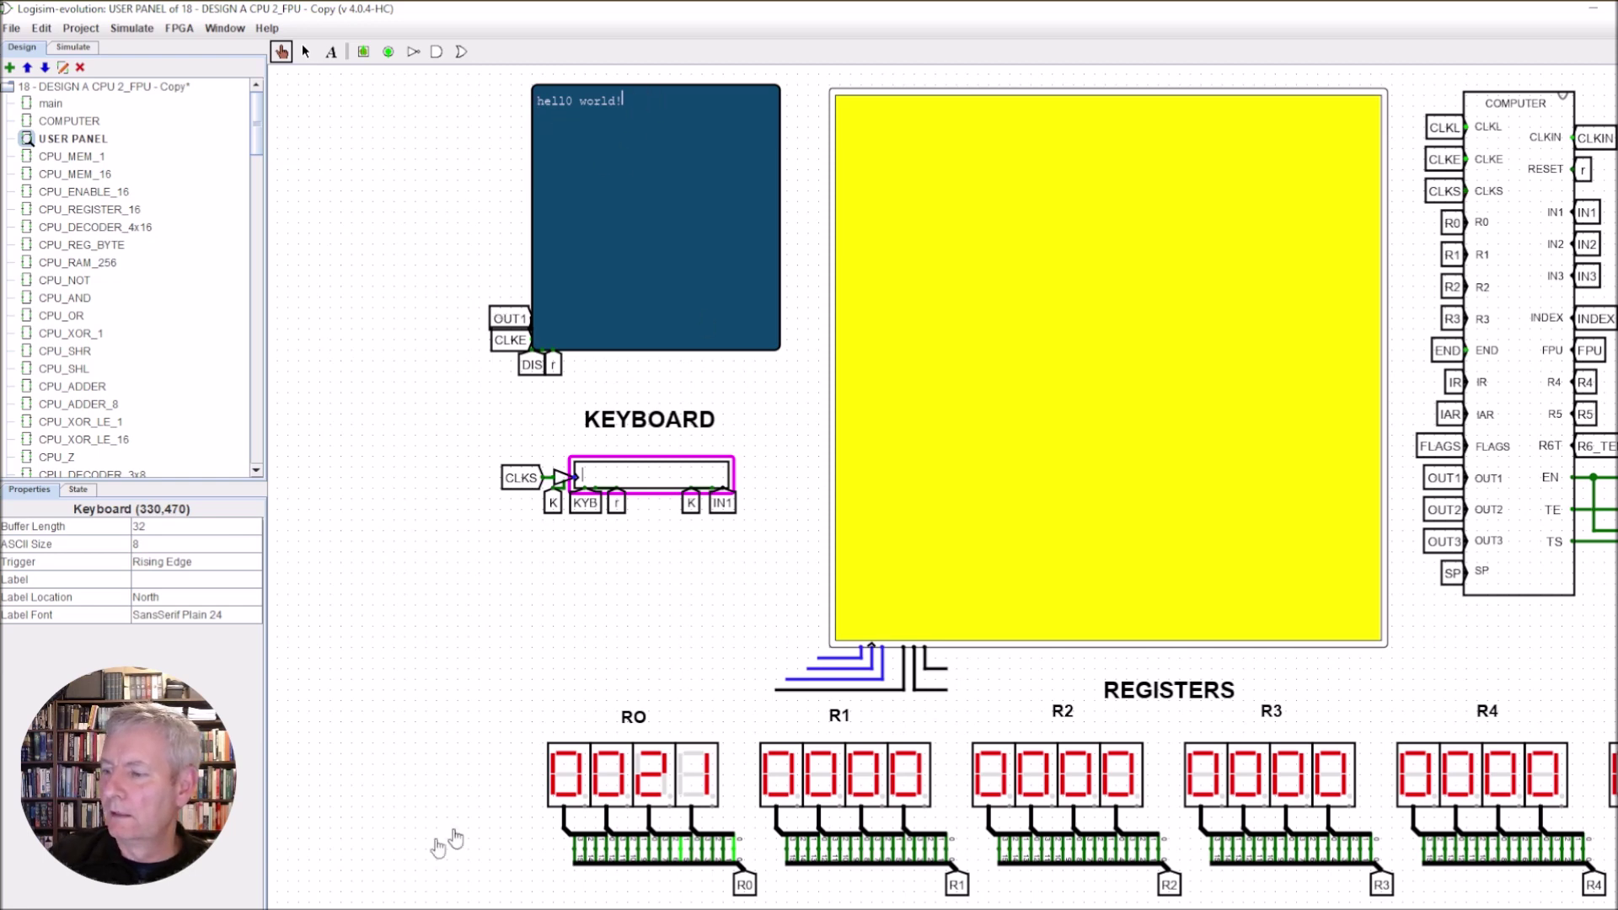
pyautogui.hotkey('ctrl', '-')
pyautogui.hotkey('ctrl', '-')
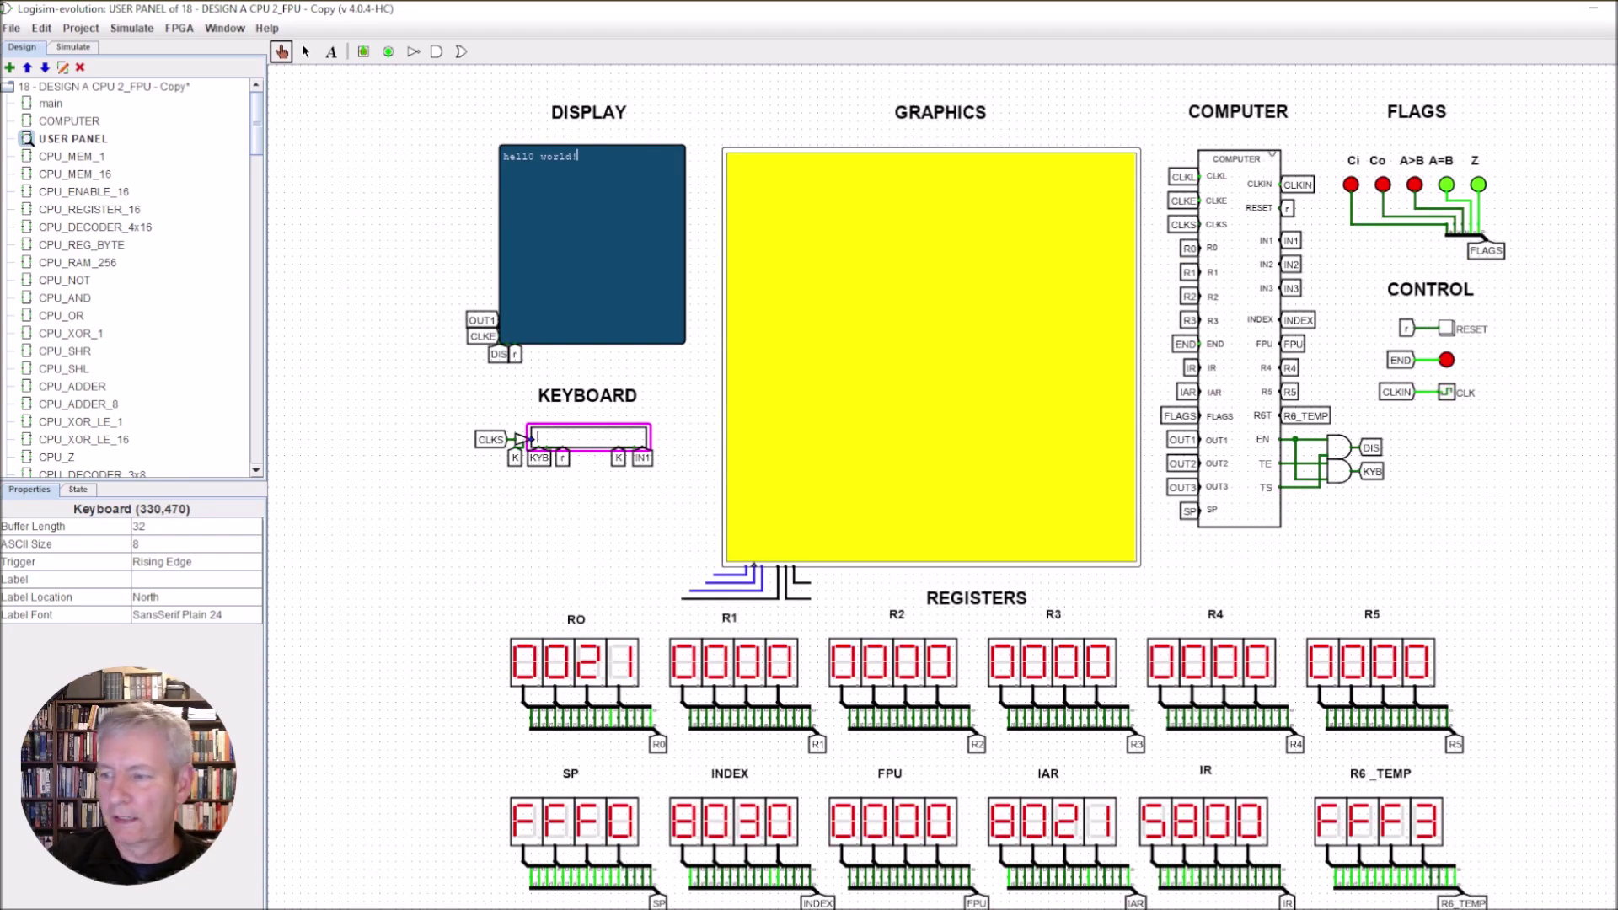
pyautogui.hotkey('ctrl', '-')
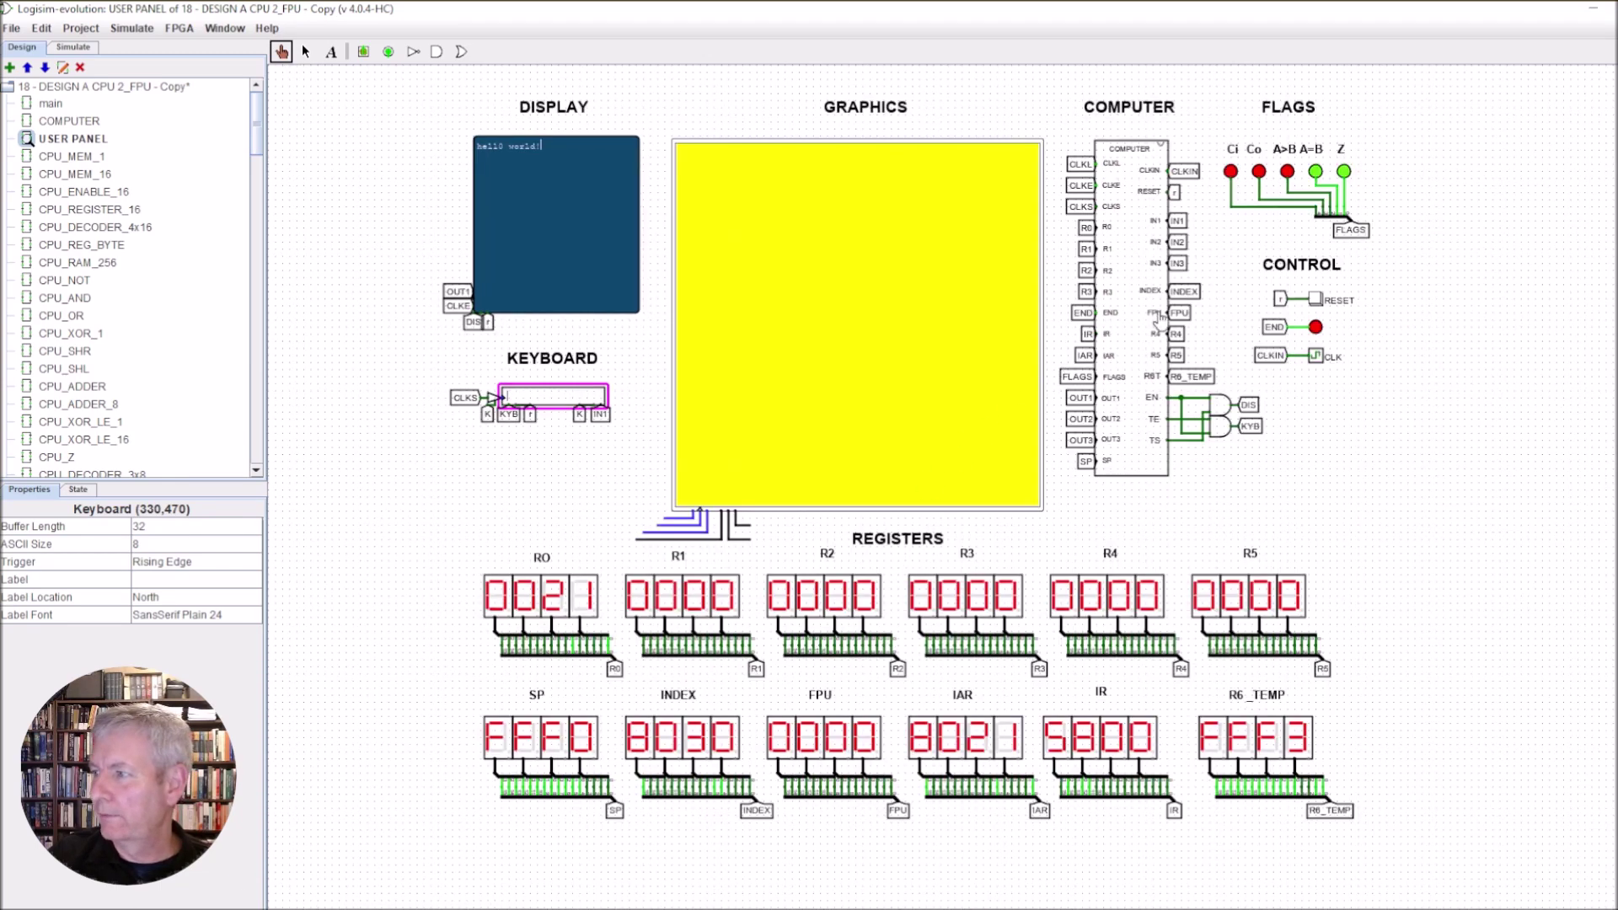
pyautogui.rightClick(1156, 317)
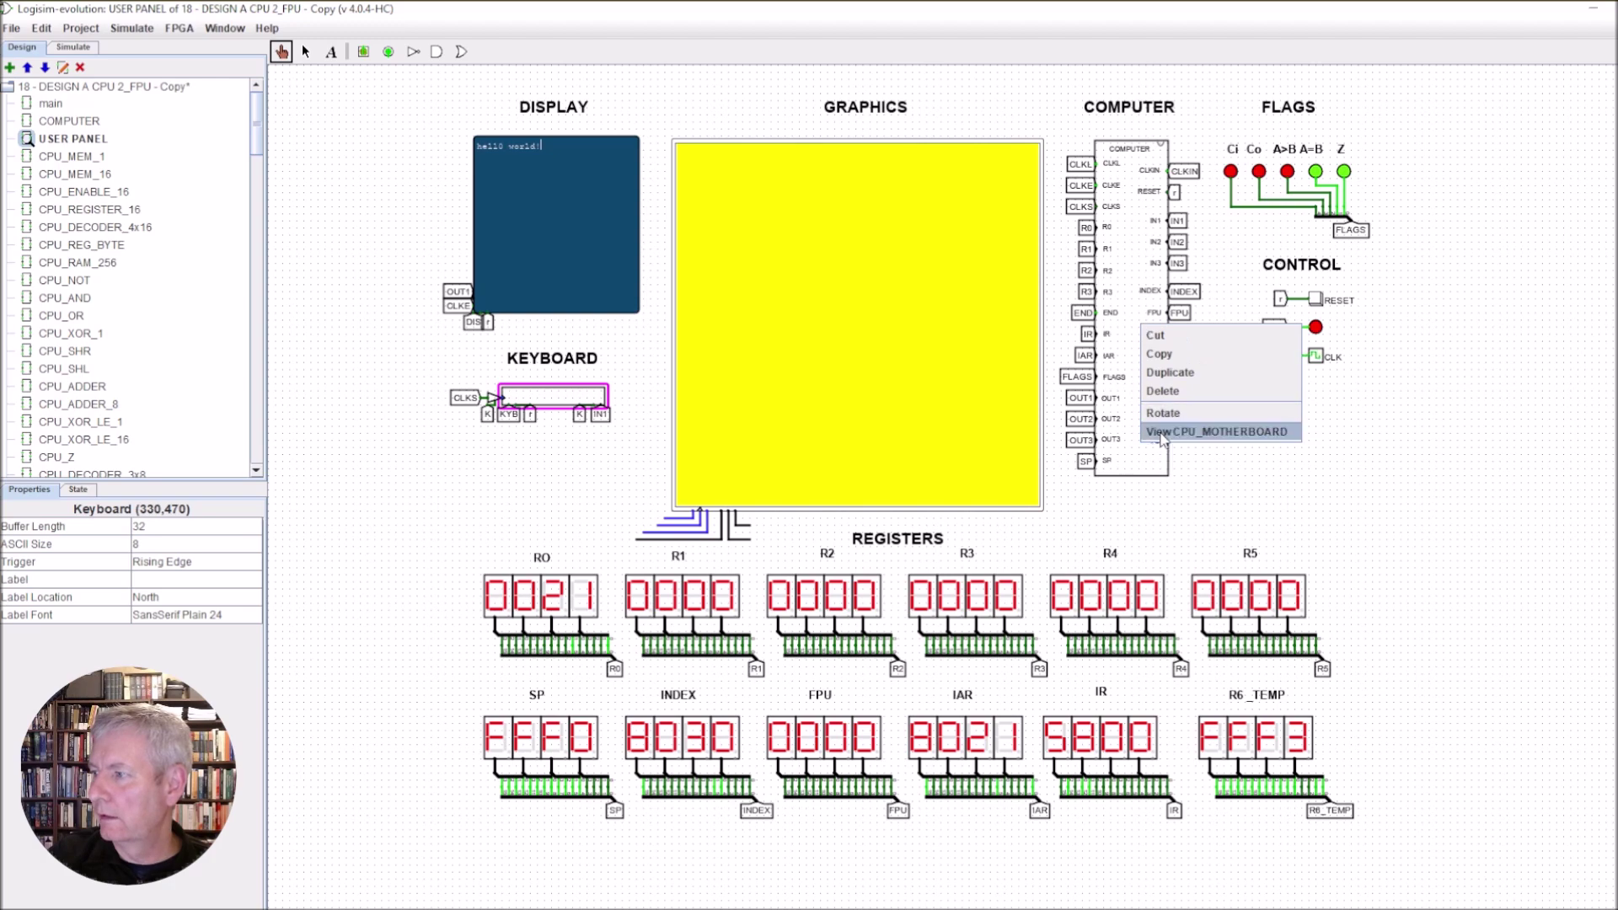
# Step: View CPU_MOTHERBOARD and open its RAM contents in the hex editor, scrolled to address 0000
pyautogui.click(1196, 431)
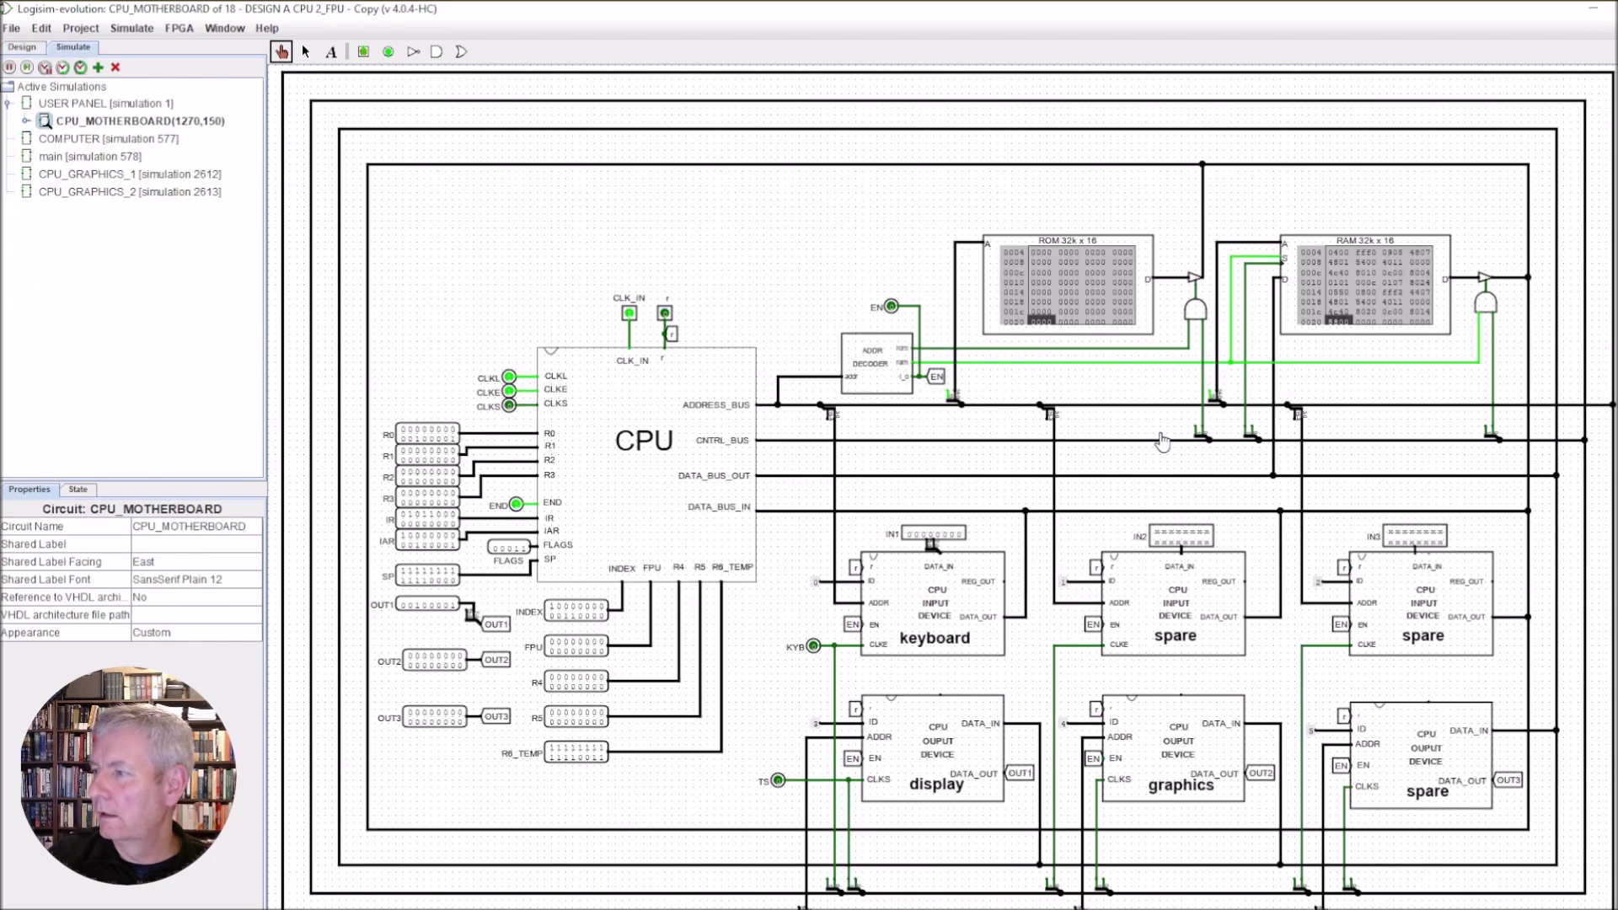
pyautogui.rightClick(1349, 284)
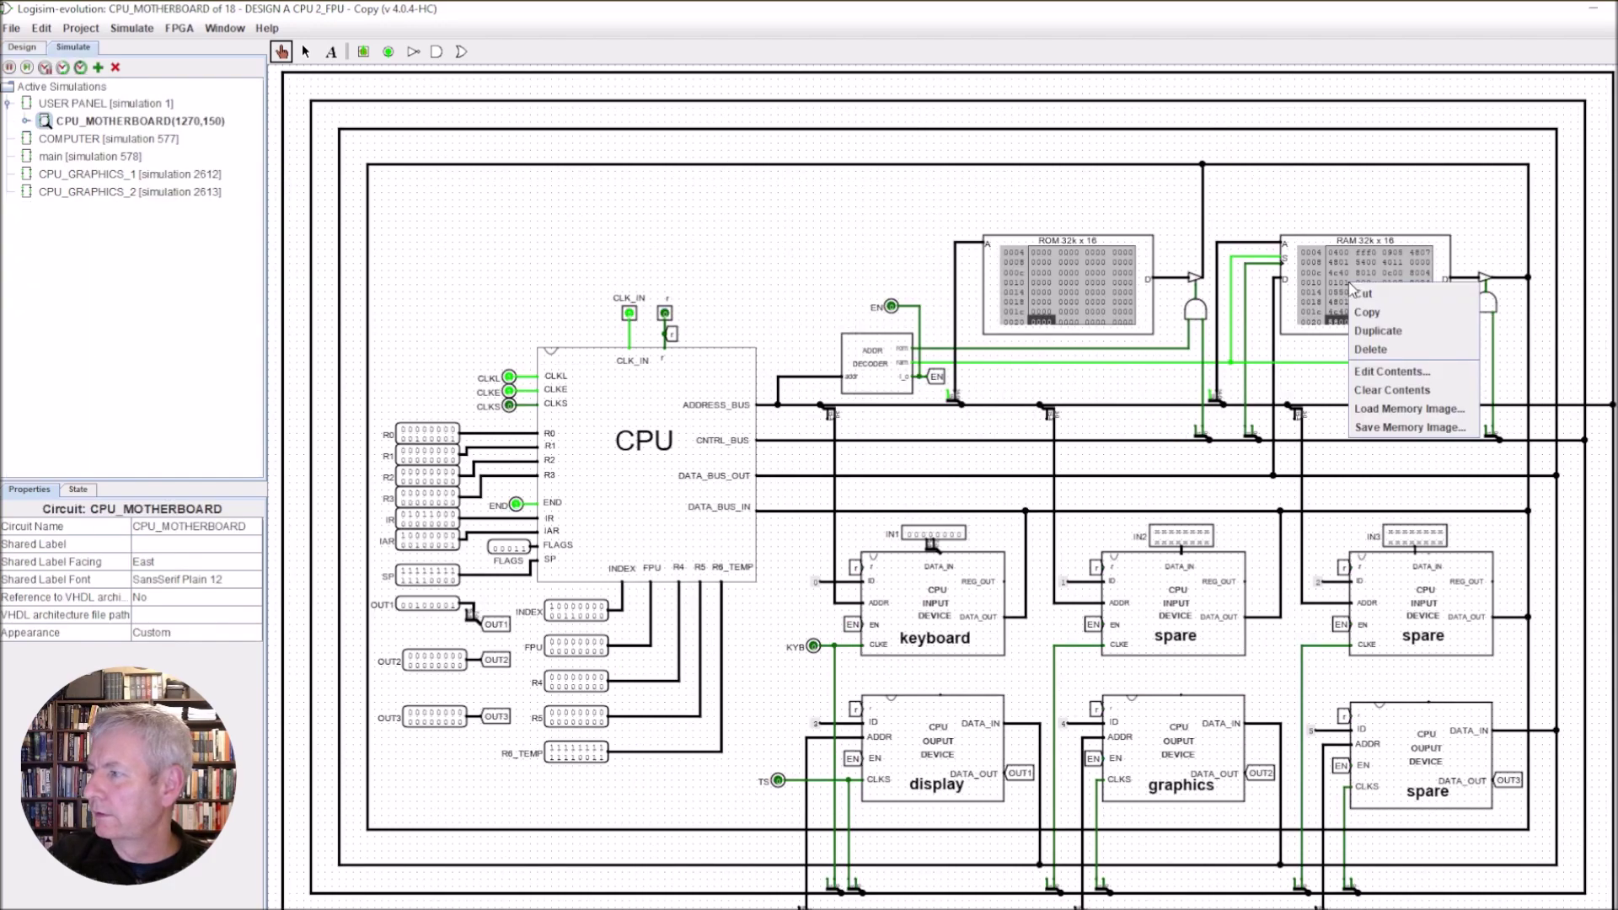
pyautogui.click(1383, 376)
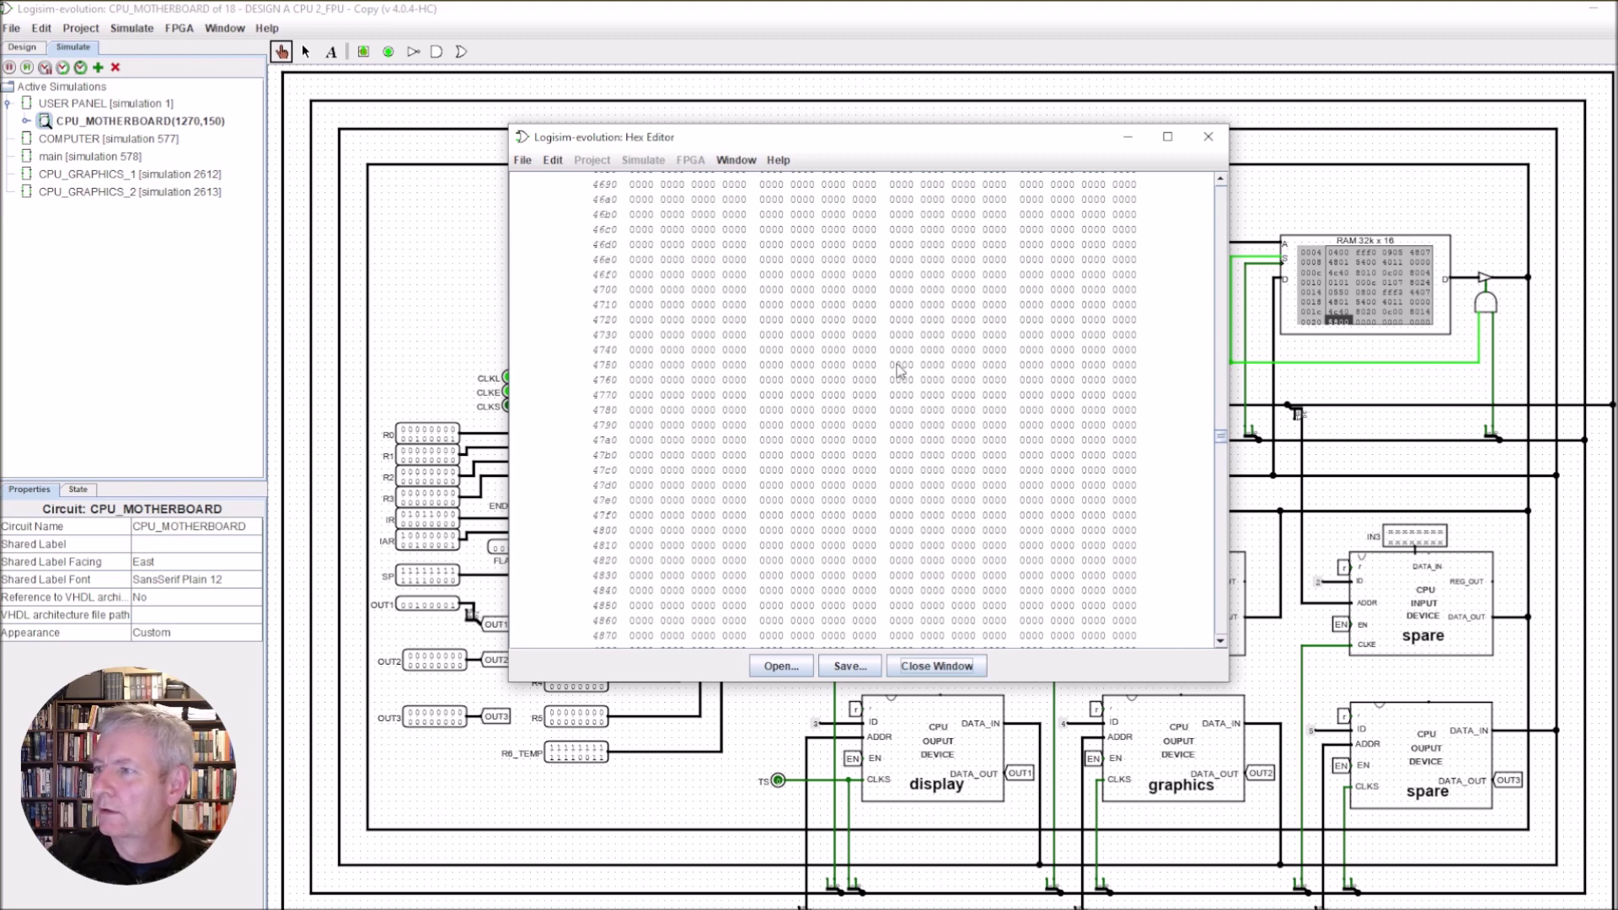
pyautogui.scroll(15, 900, 371)
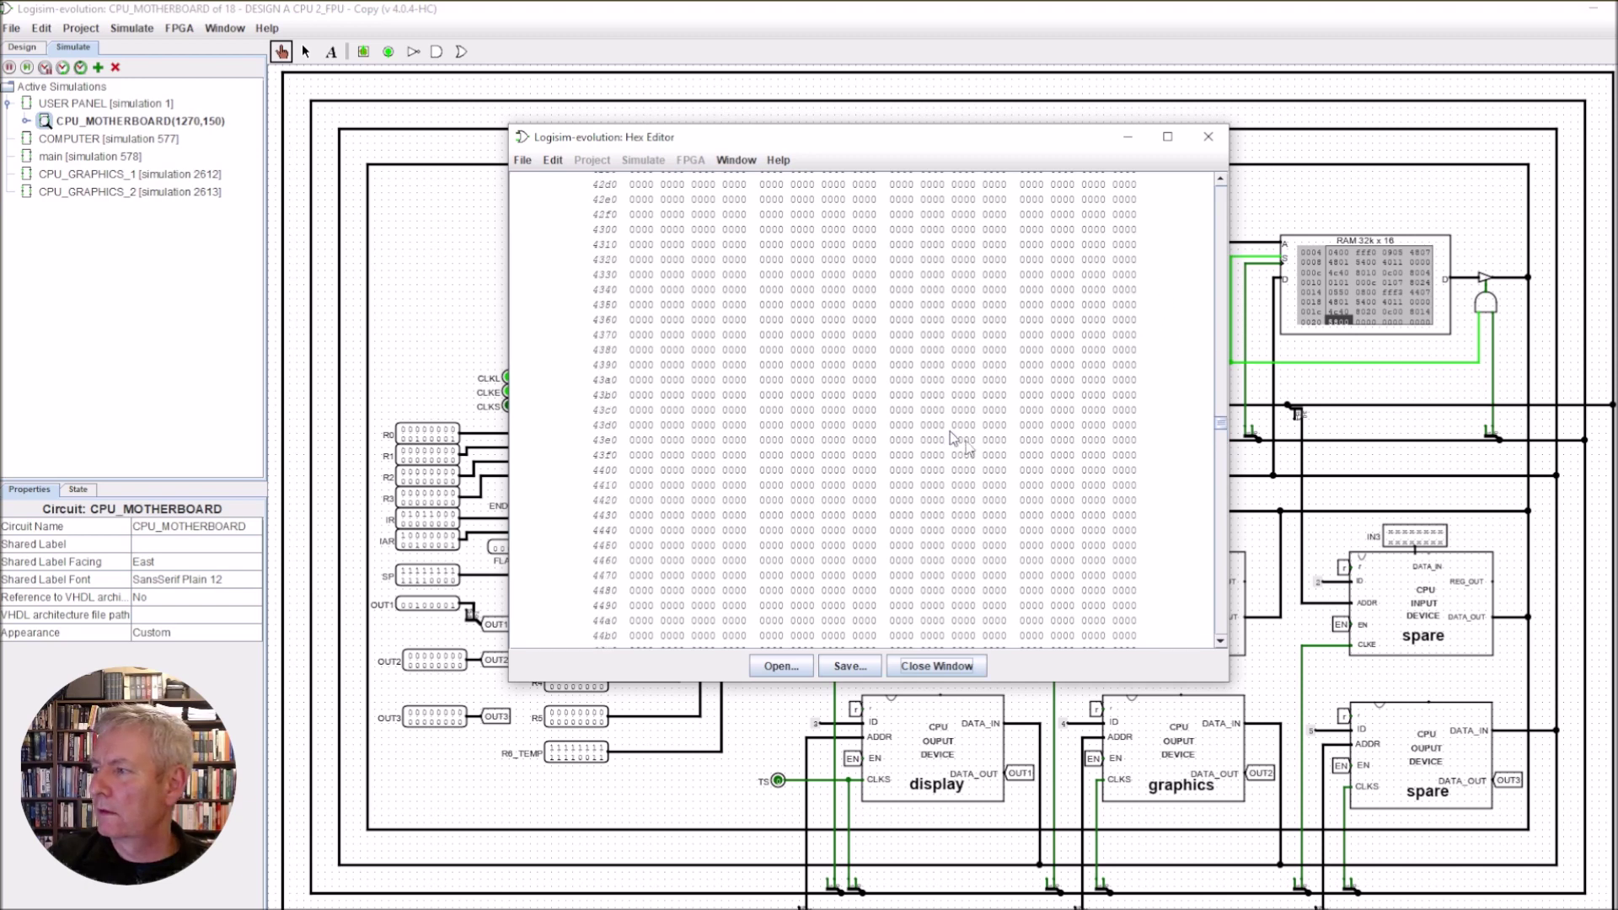
pyautogui.moveTo(1224, 428); pyautogui.dragTo(1187, 192)
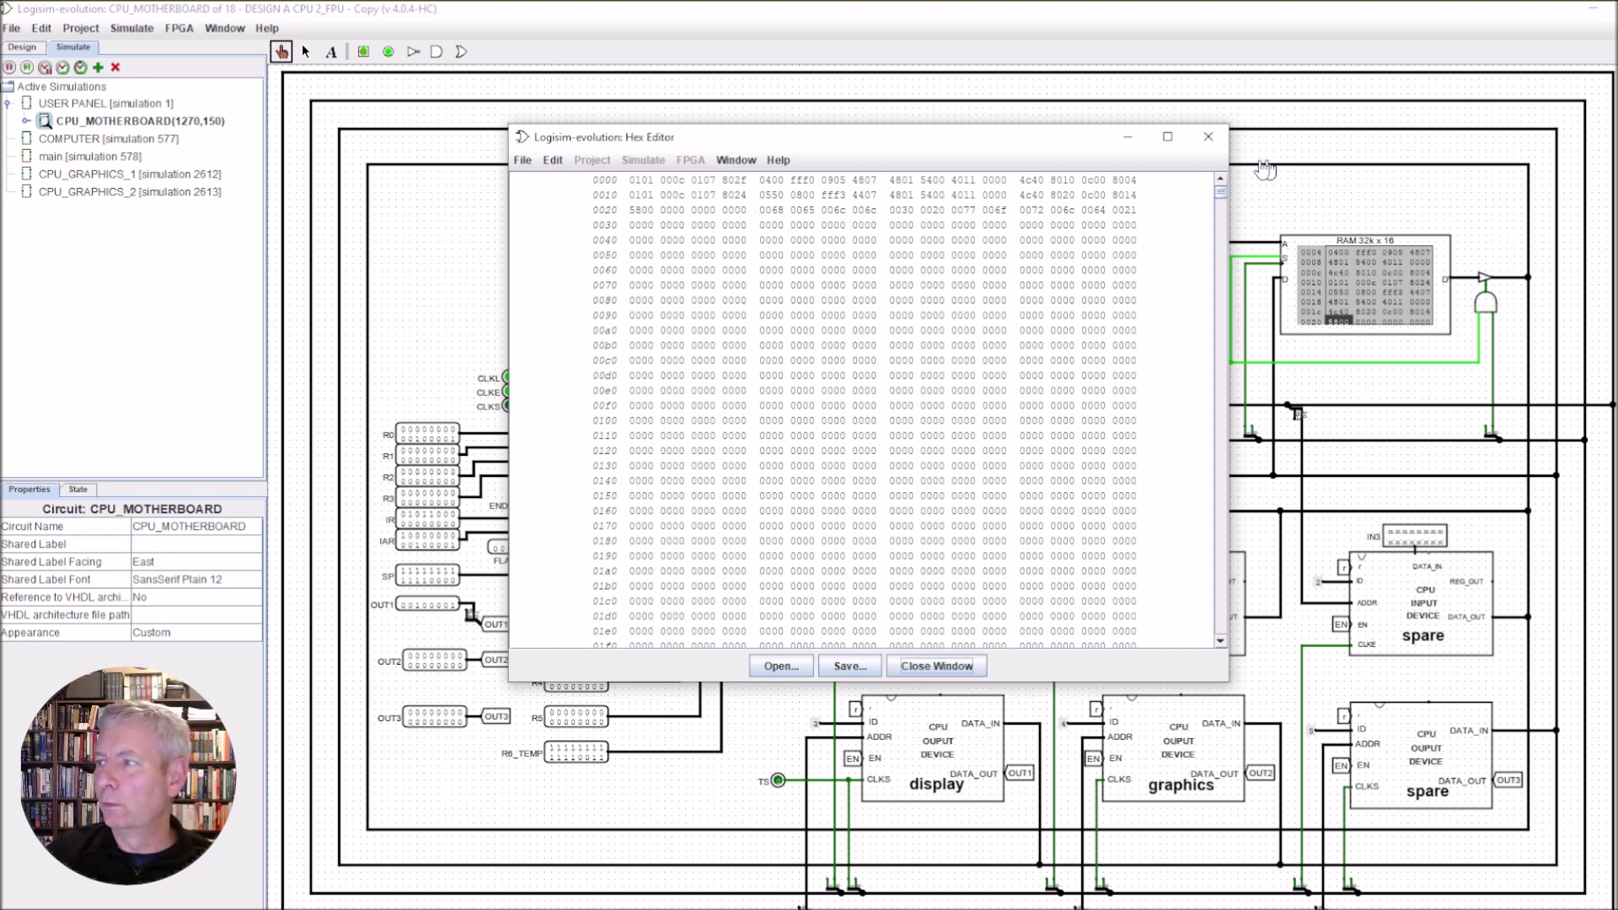
# Step: Close the RAM hex editor and scroll down the project's circuit list in the Design tree
pyautogui.click(1209, 137)
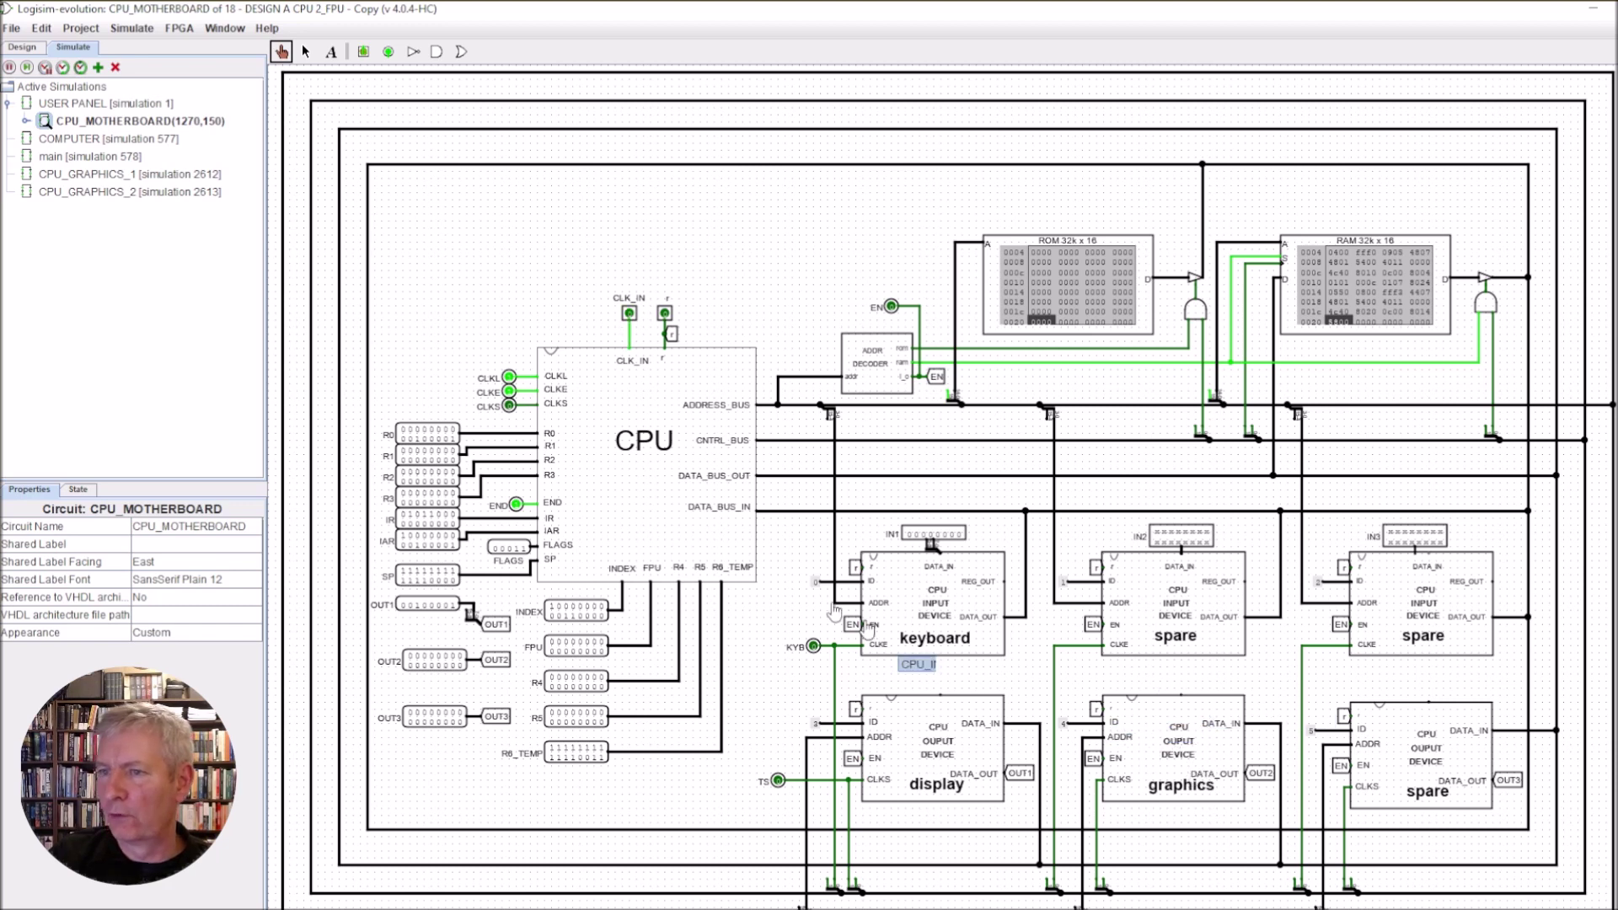
pyautogui.click(21, 47)
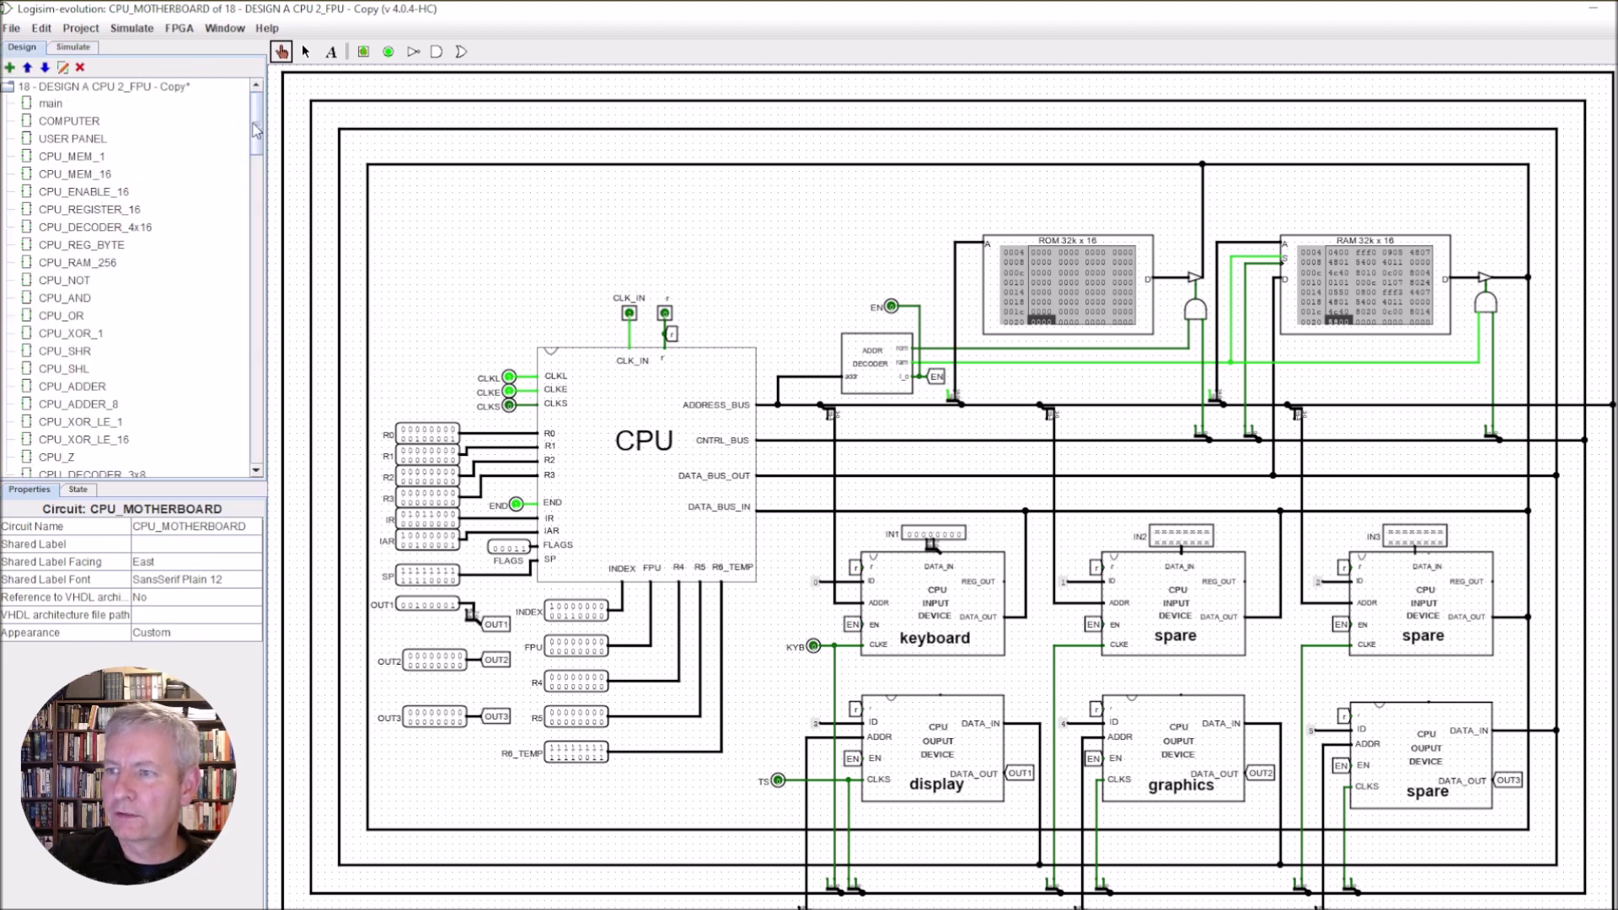
pyautogui.moveTo(258, 130)
pyautogui.mouseDown()
pyautogui.moveTo(255, 215)
pyautogui.moveTo(253, 127)
pyautogui.moveTo(240, 221)
pyautogui.moveTo(251, 118)
pyautogui.moveTo(250, 132)
pyautogui.mouseUp()
pyautogui.scroll(-8, 181, 268)
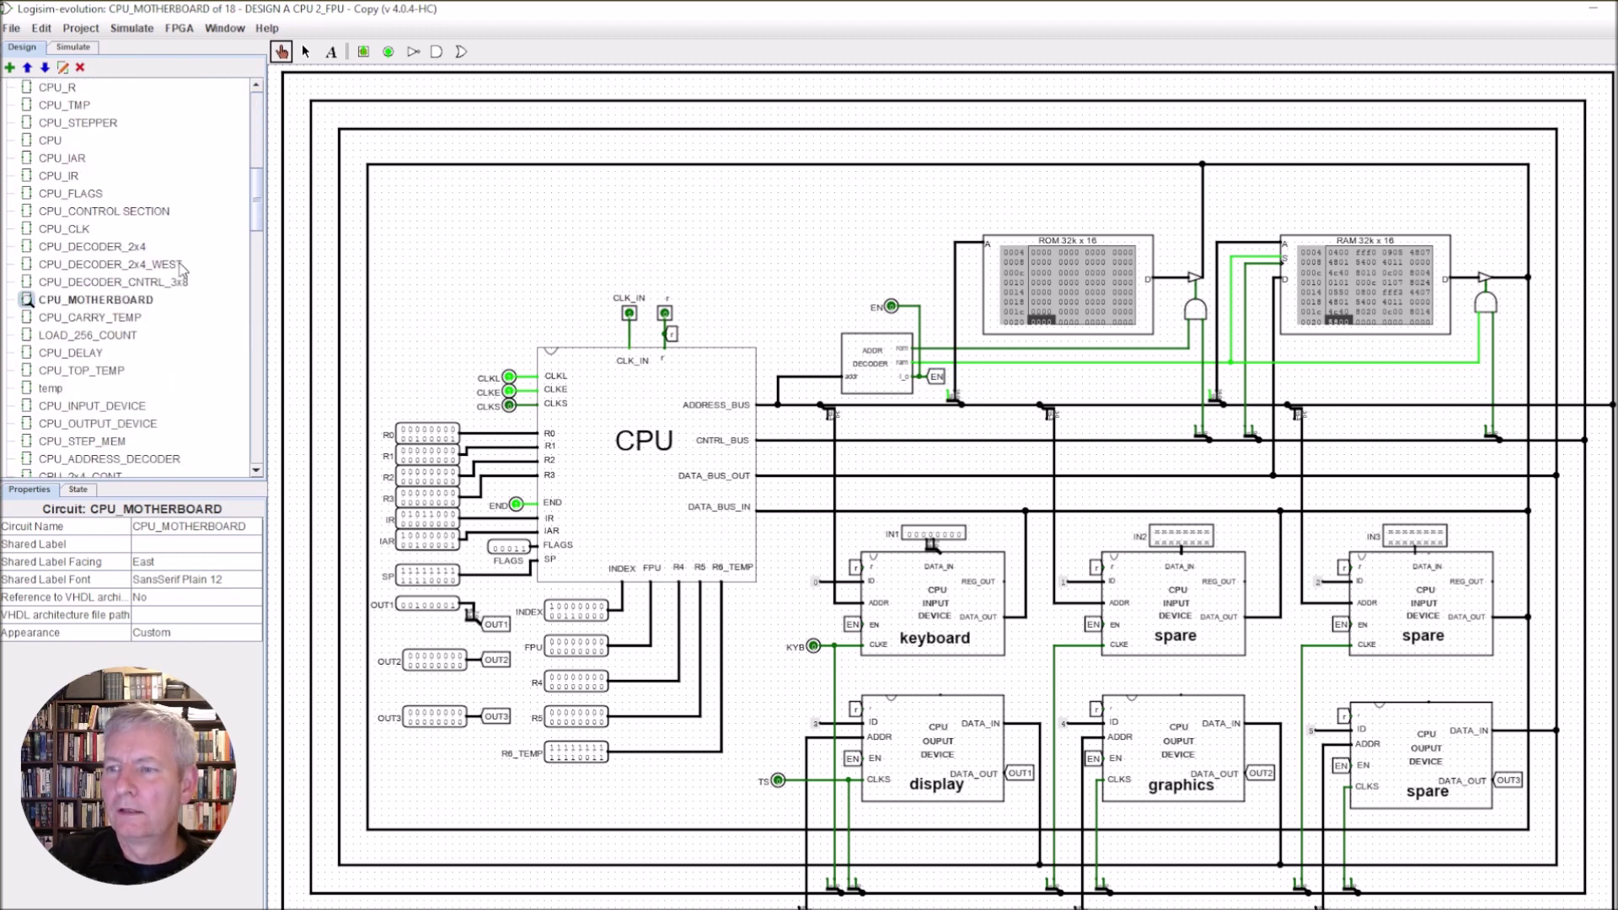
pyautogui.scroll(-2, 181, 270)
pyautogui.scroll(-4, 259, 211)
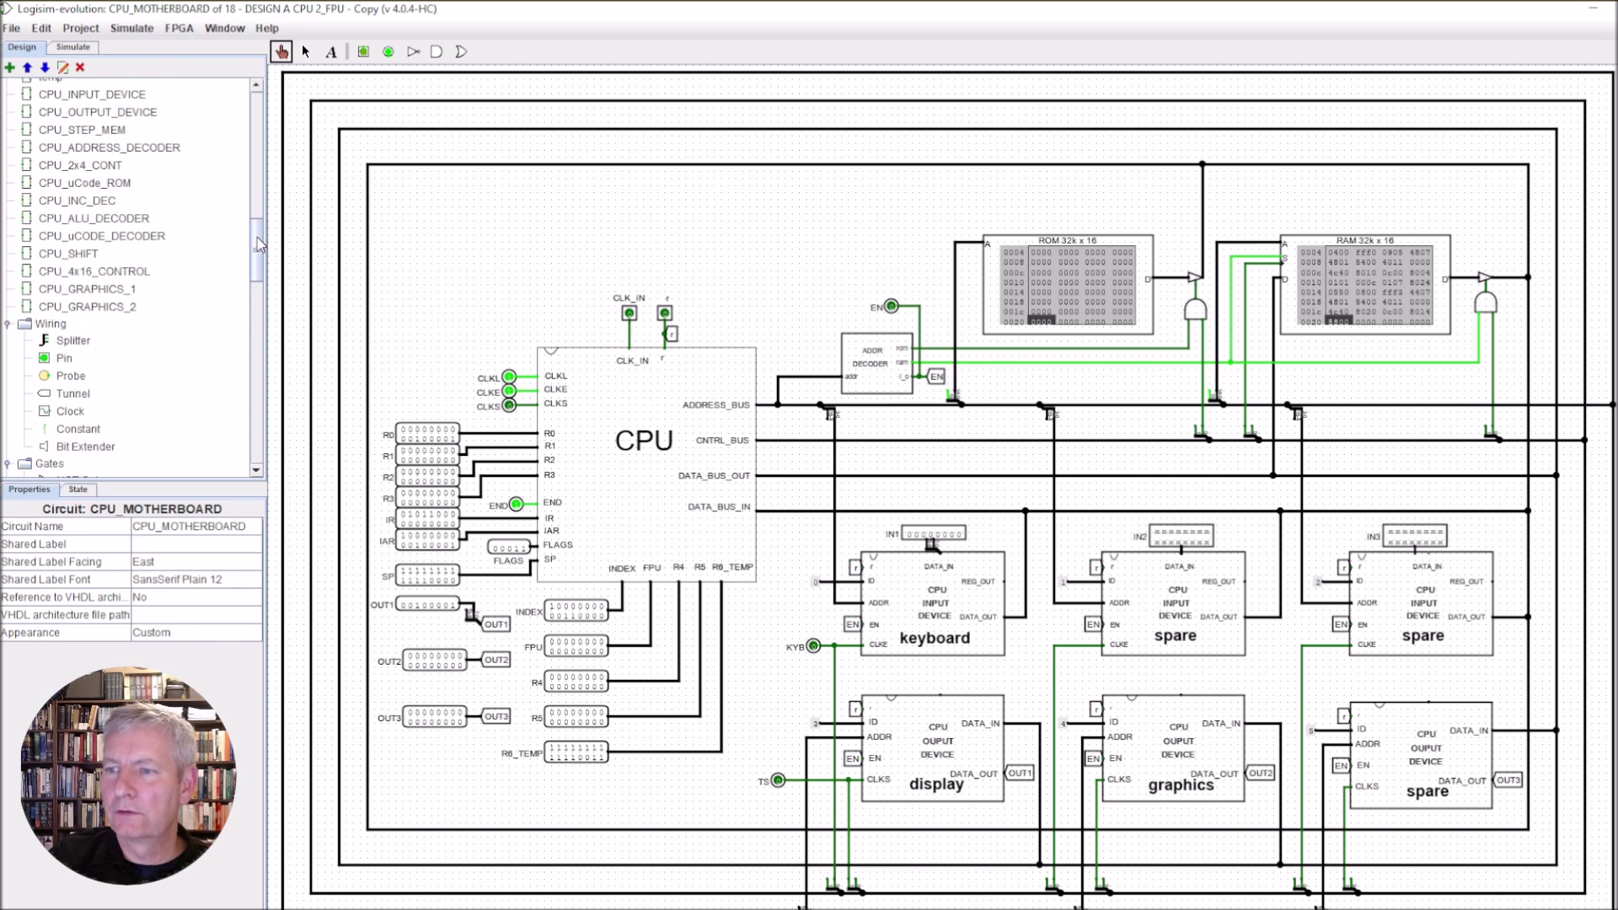
# Step: Open CPU_GRAPHICS_1, then CPU_GRAPHICS_2 with its graphics screen and pos/col registers
pyautogui.doubleClick(120, 289)
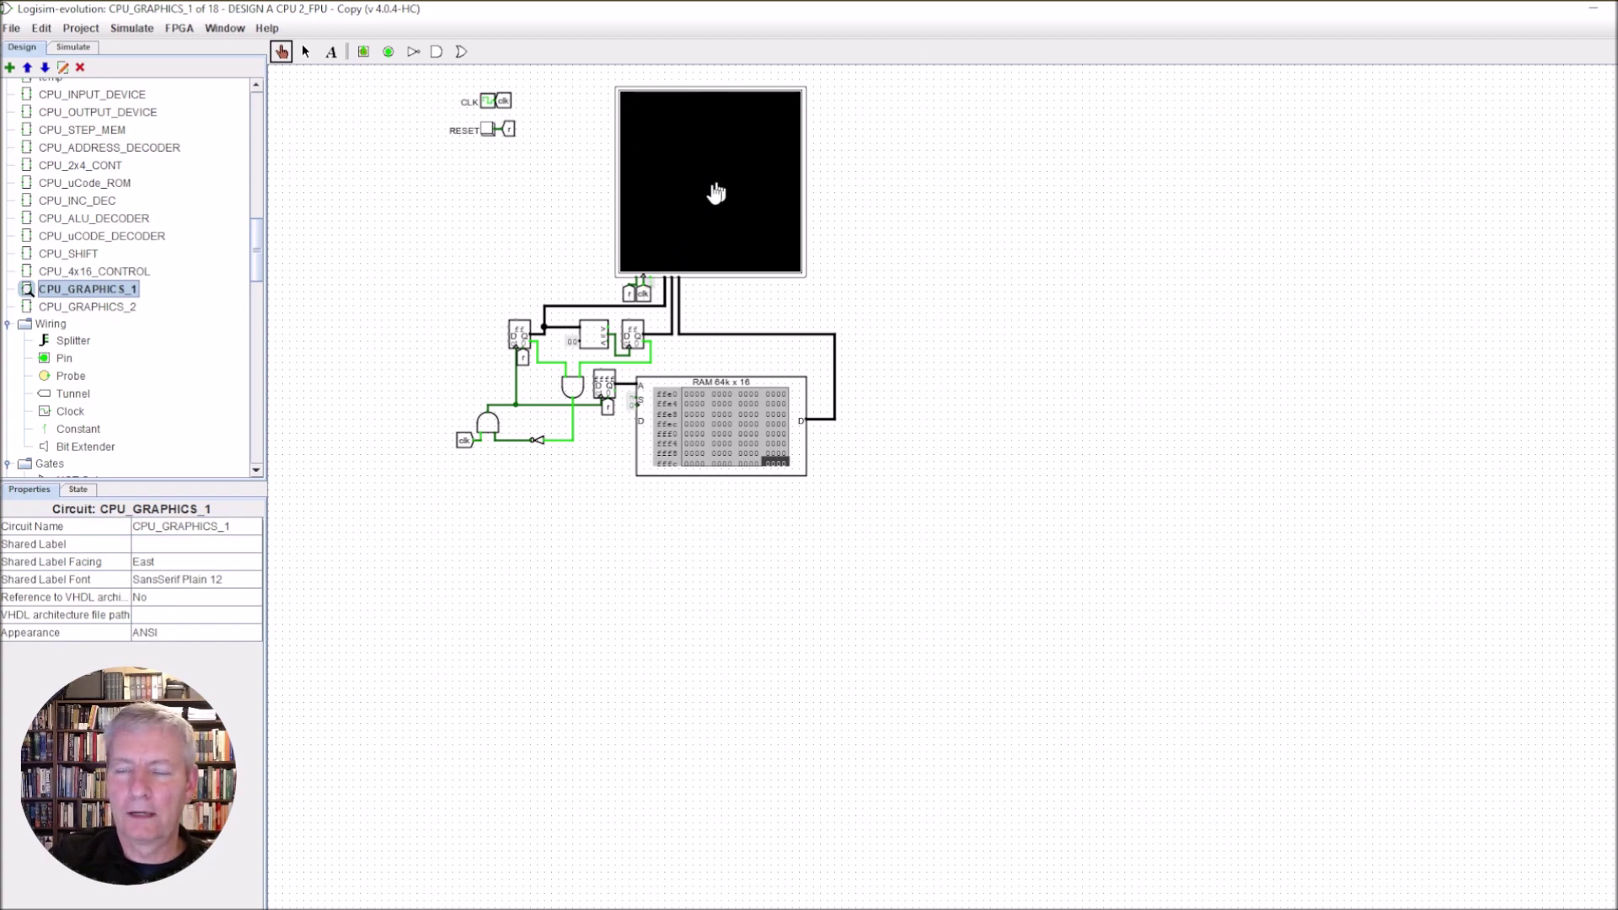
pyautogui.scroll(3, 278, 860)
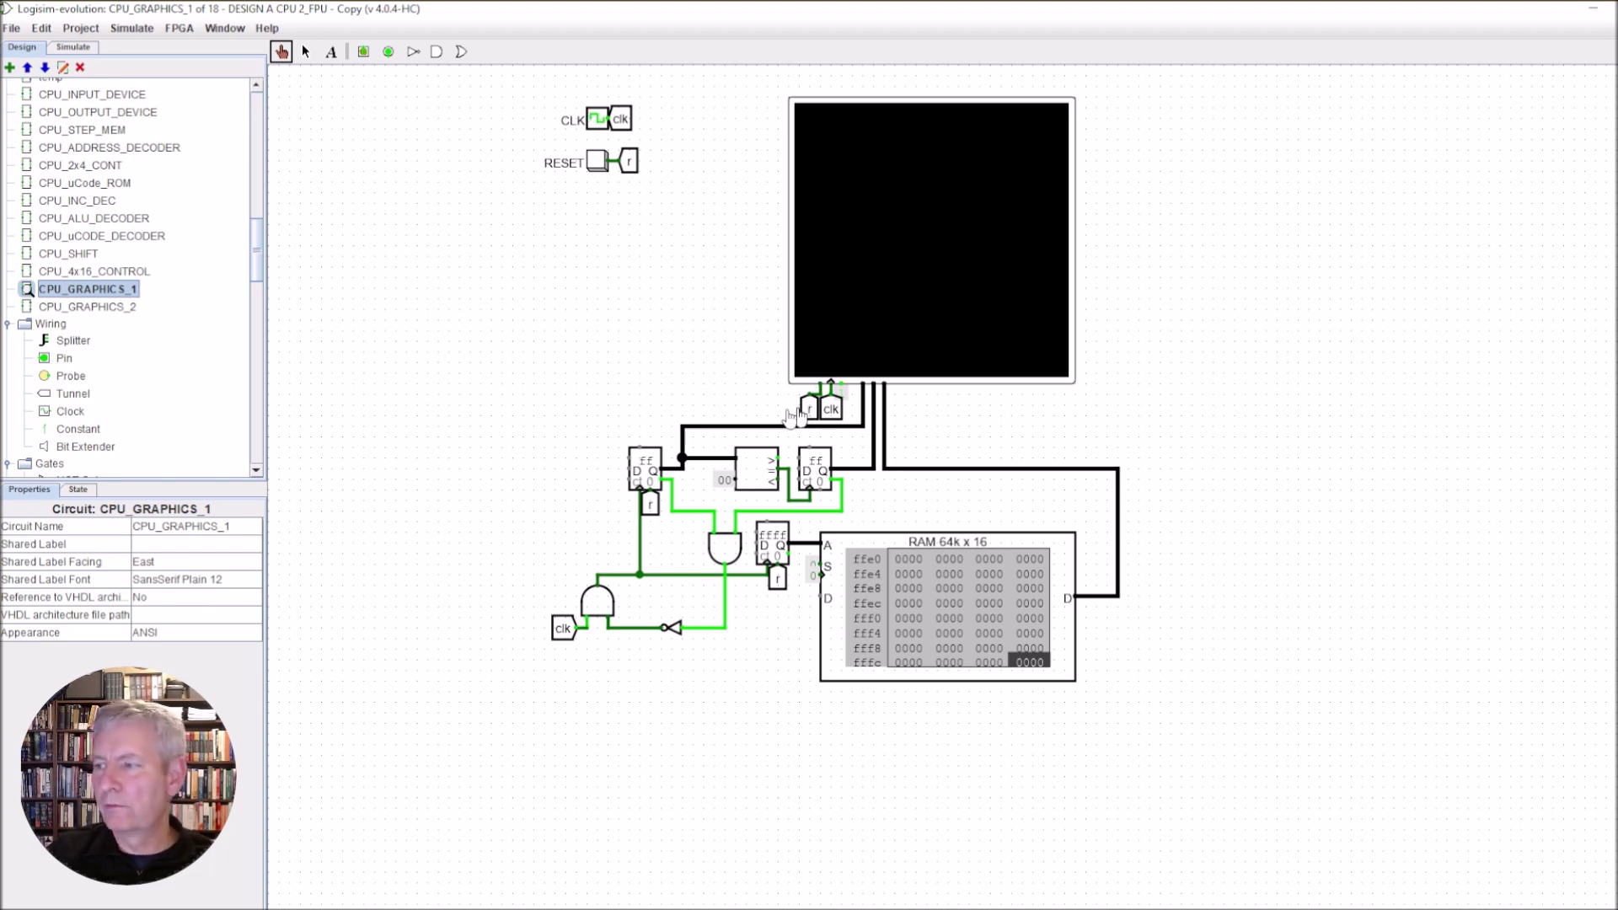
pyautogui.doubleClick(109, 308)
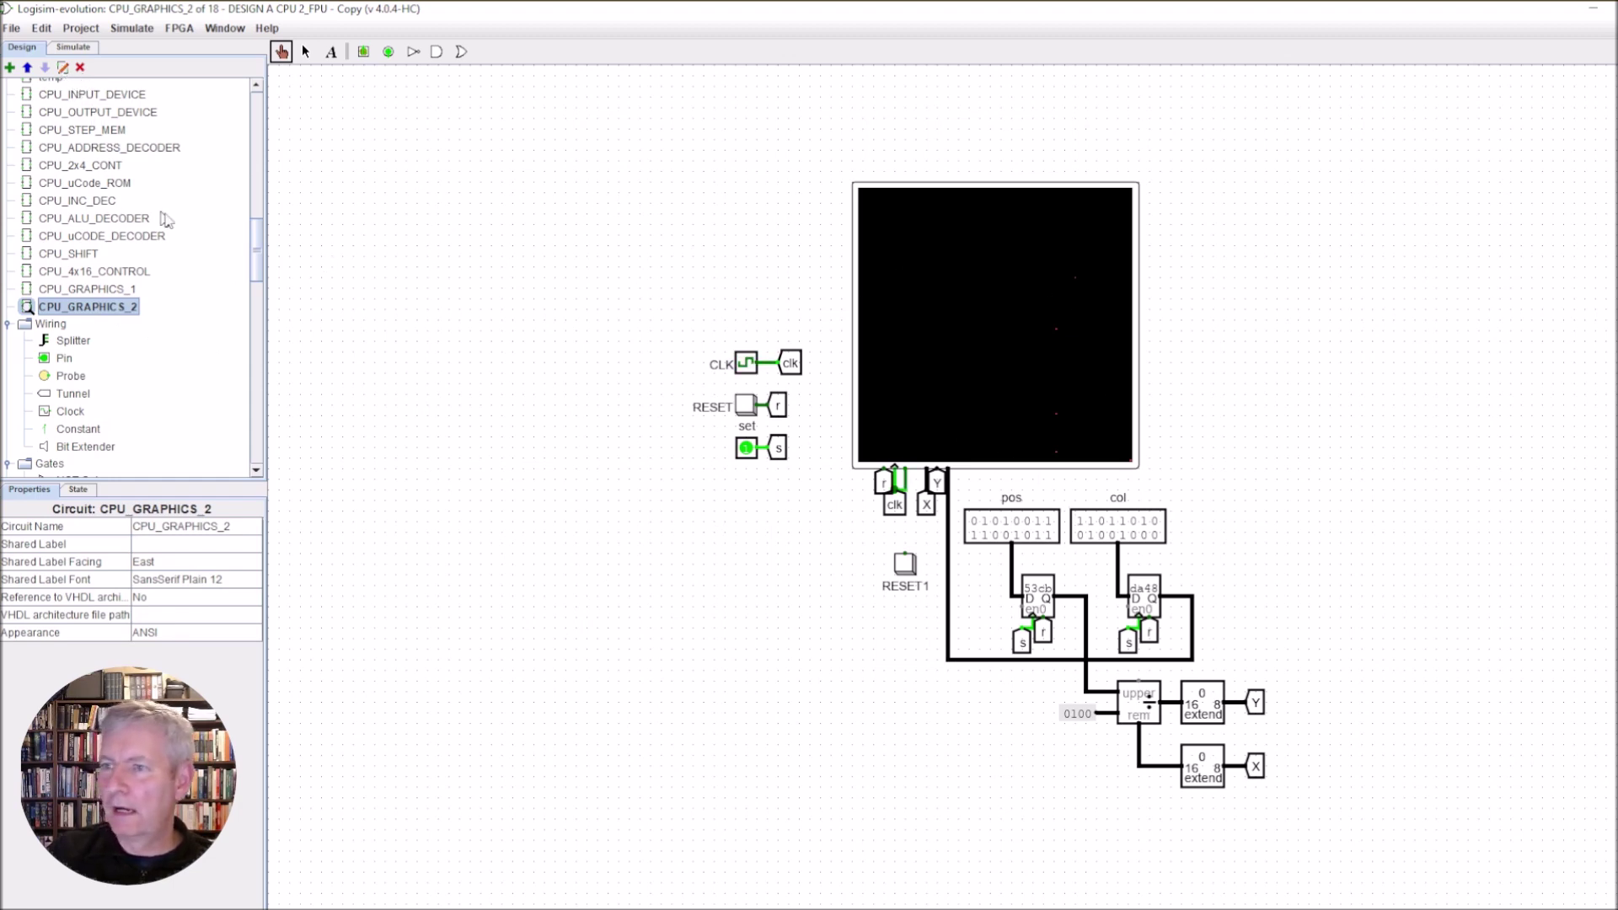
pyautogui.moveTo(257, 249); pyautogui.dragTo(273, 94)
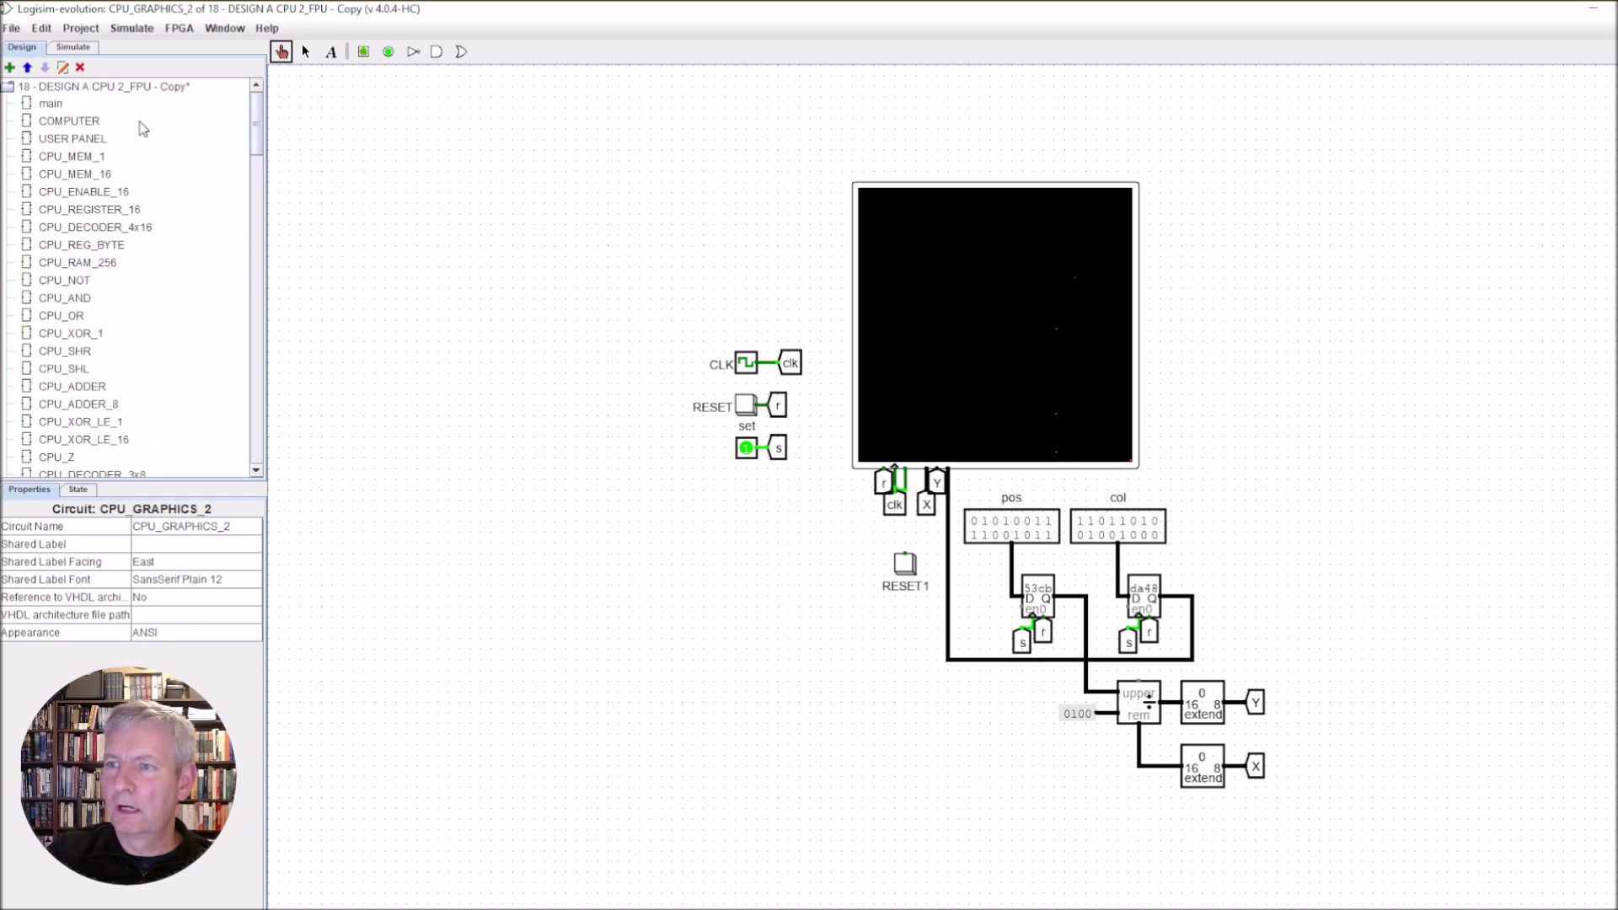
# Step: Return to USER PANEL and zoom out twice so the whole panel and display fit
pyautogui.doubleClick(70, 139)
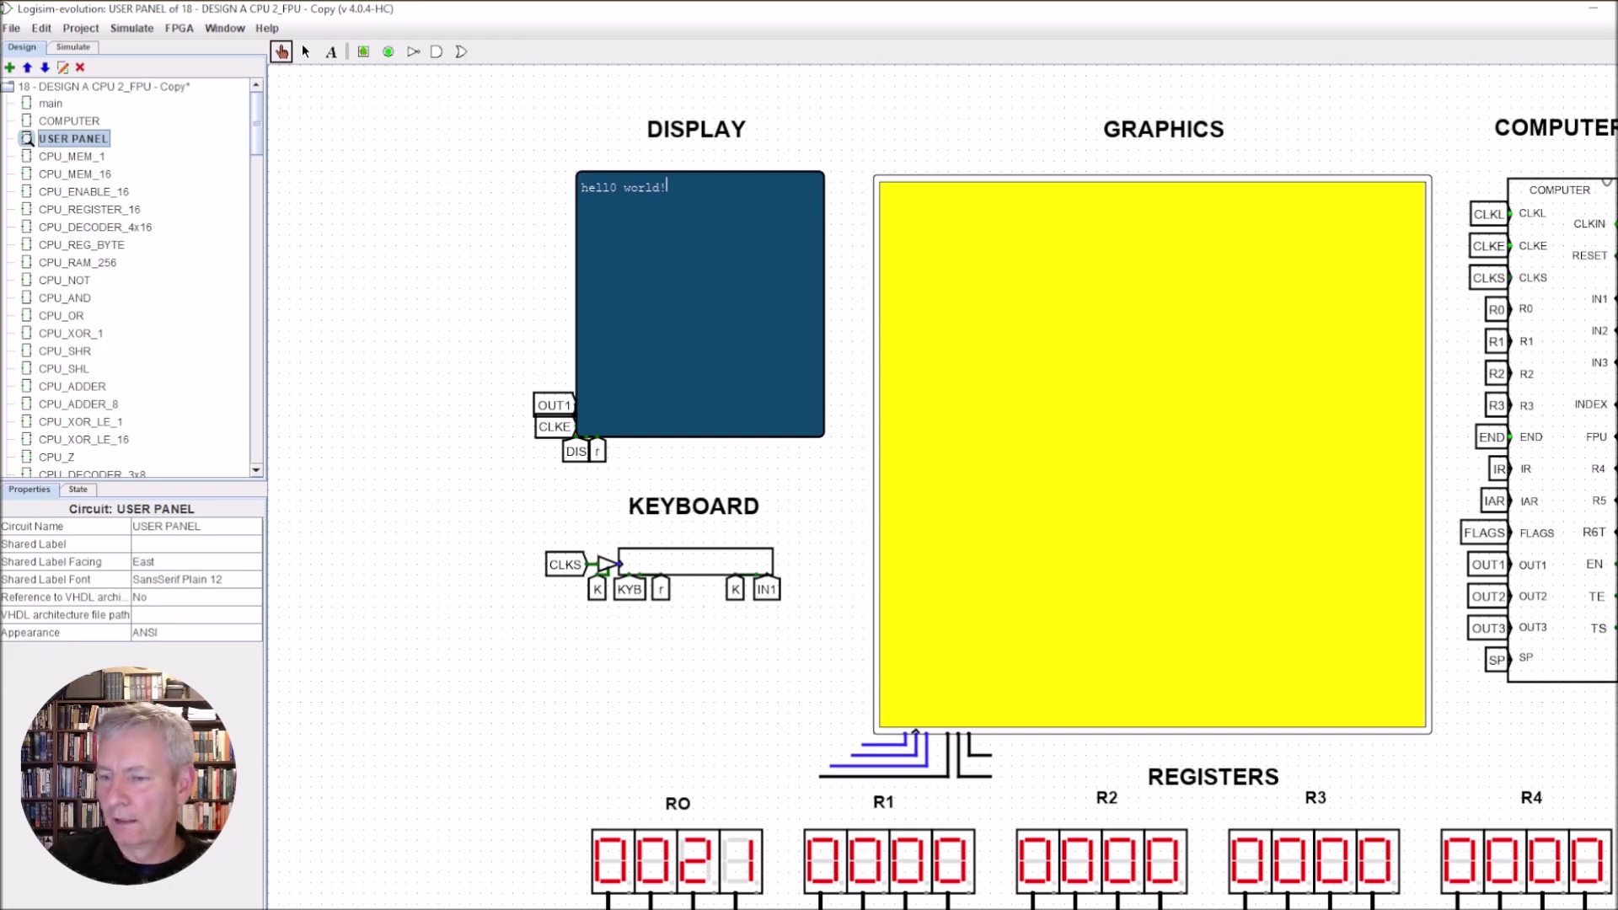
pyautogui.hotkey('ctrl', '-')
pyautogui.hotkey('ctrl', '-')
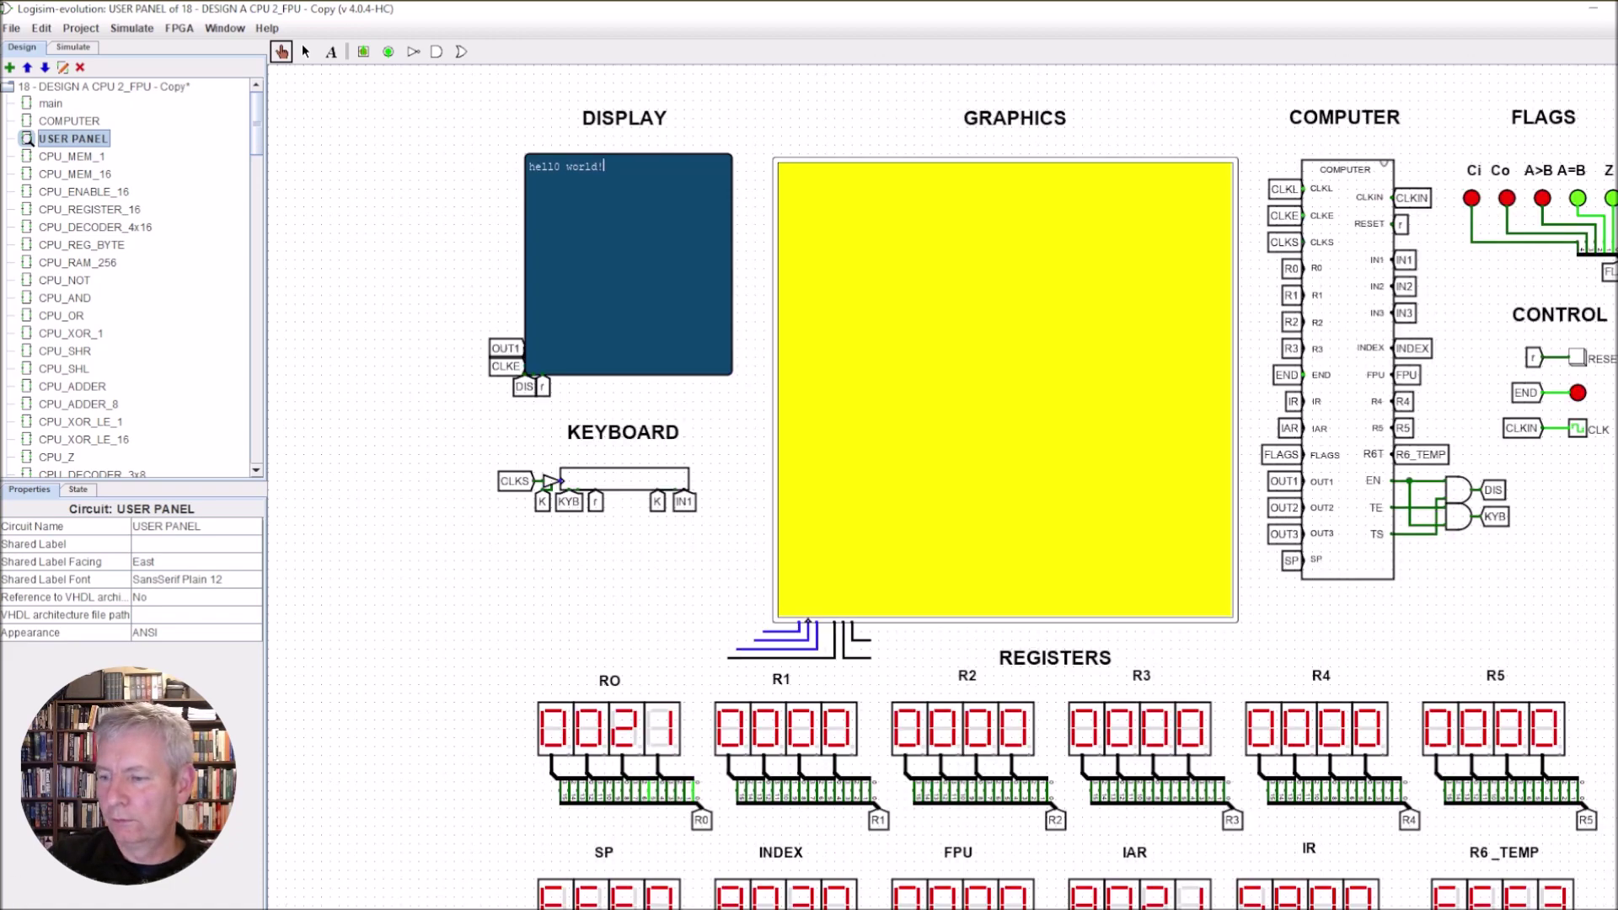
pyautogui.hotkey('ctrl', '-')
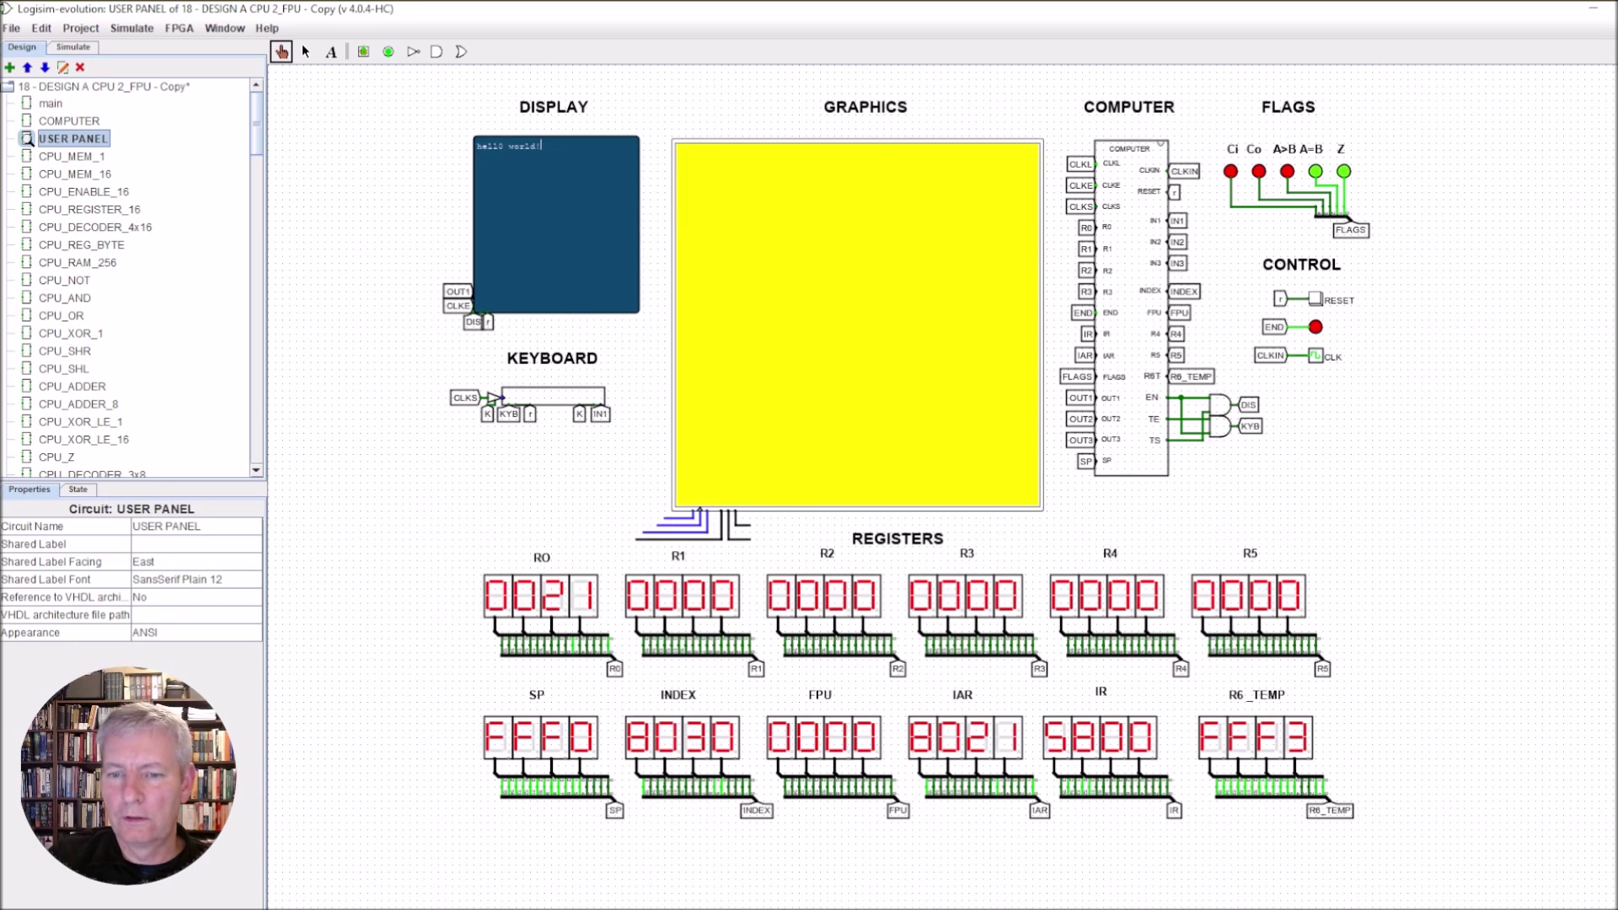